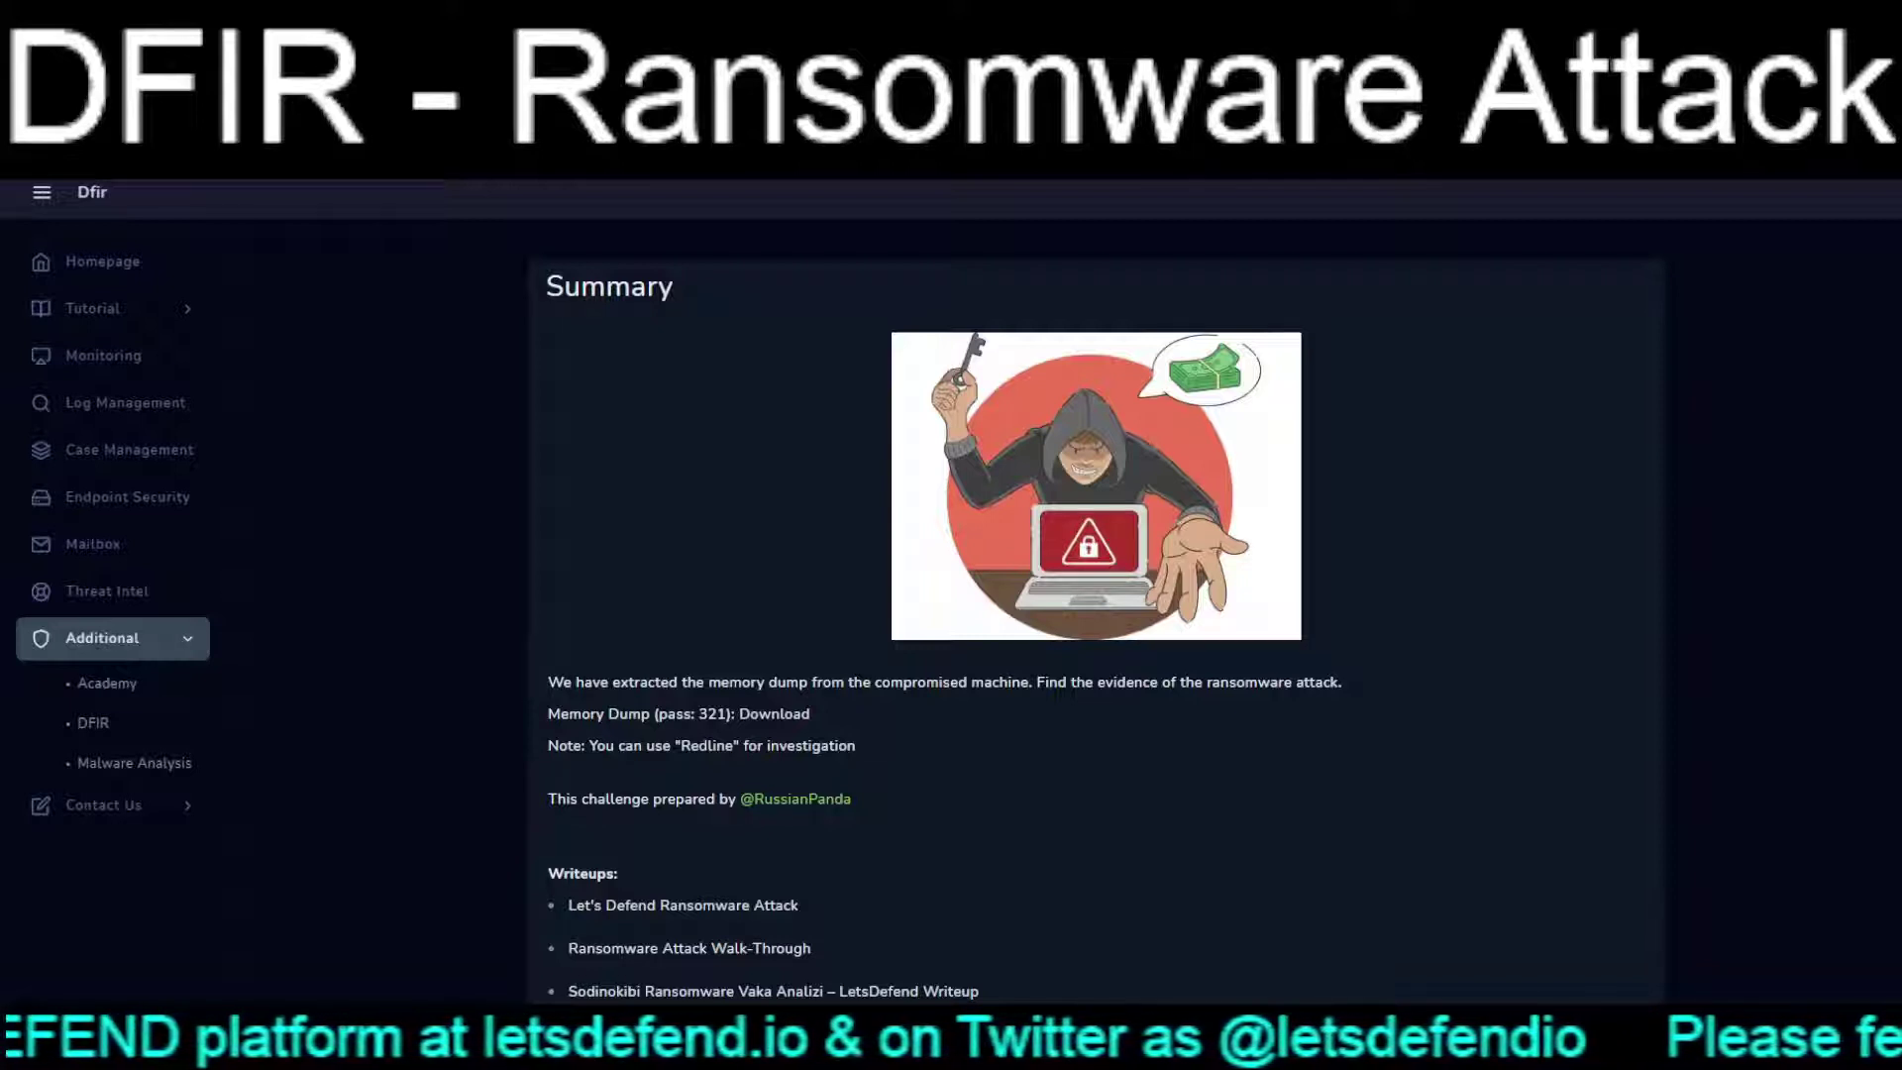
Step: View the summary of the Malicious VBA challenge in the Malware Analysis section, and return to the challenge list
left_click(134, 762)
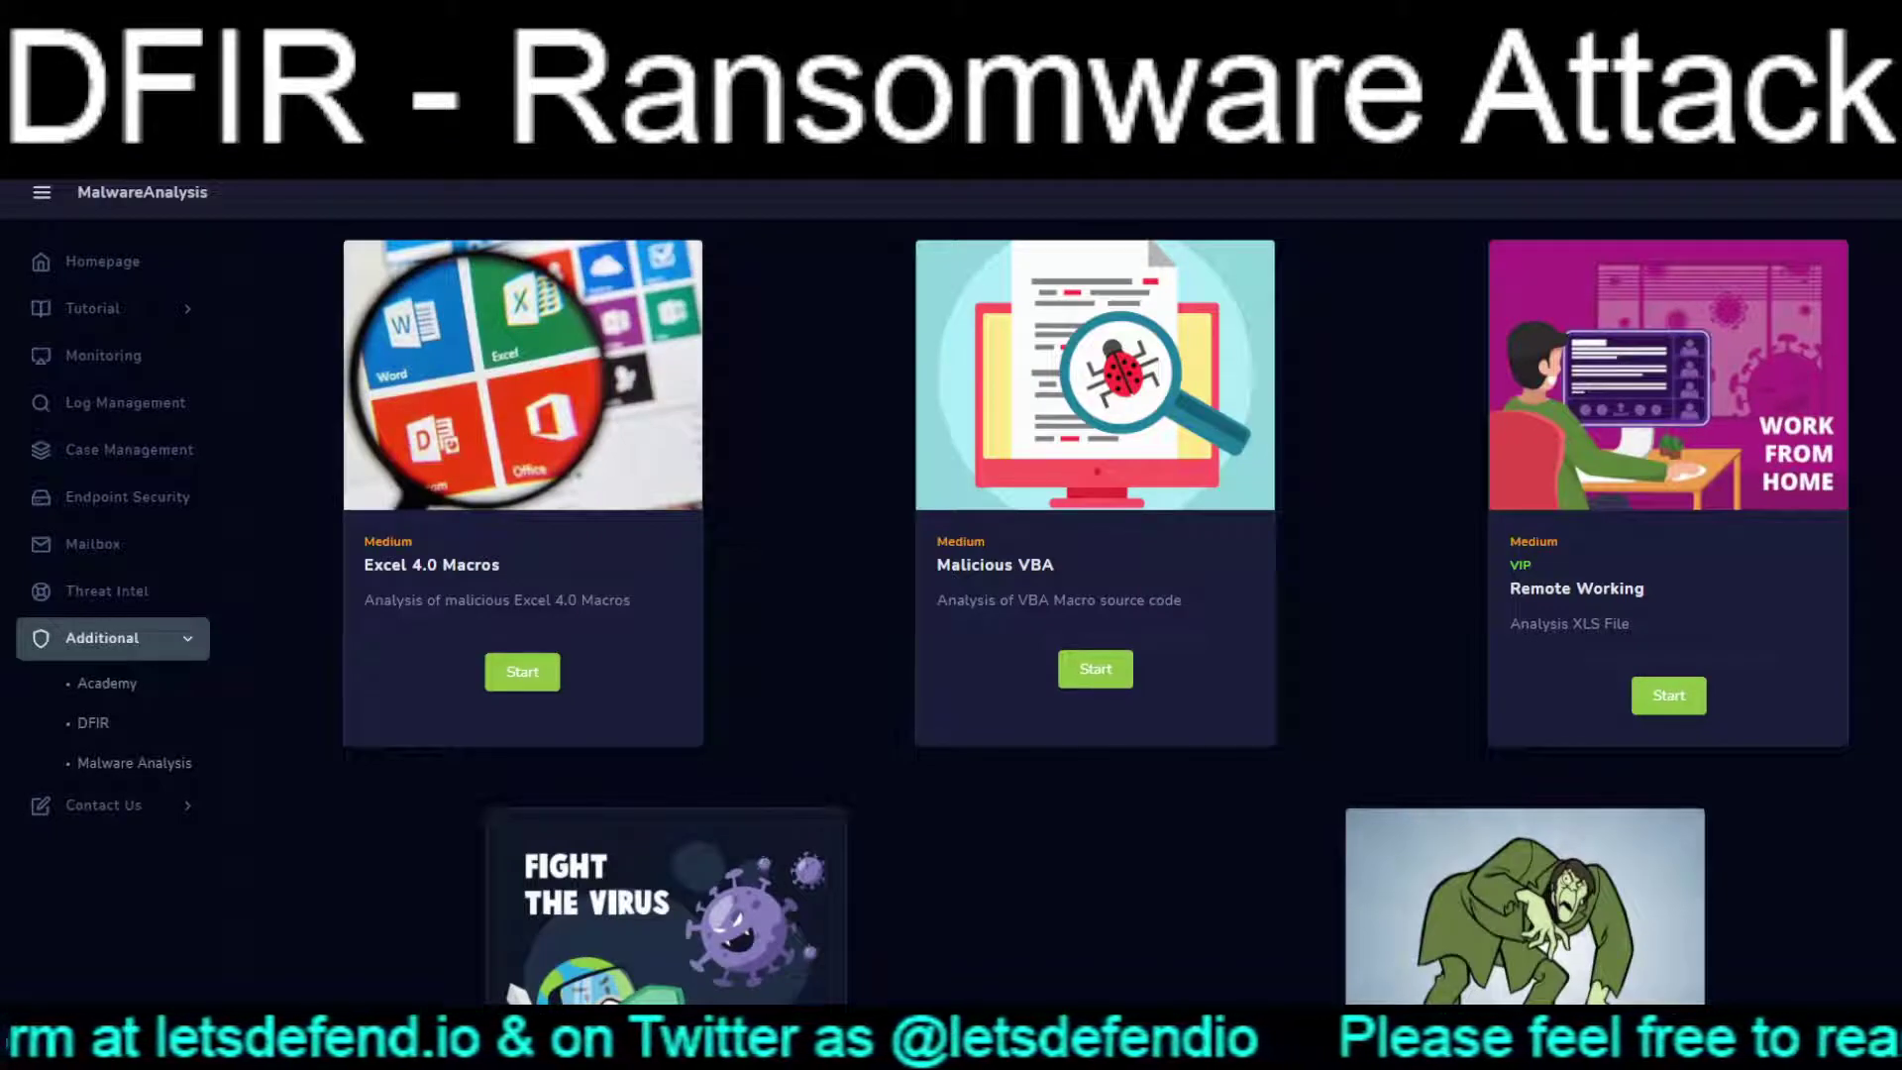
left_click(1096, 668)
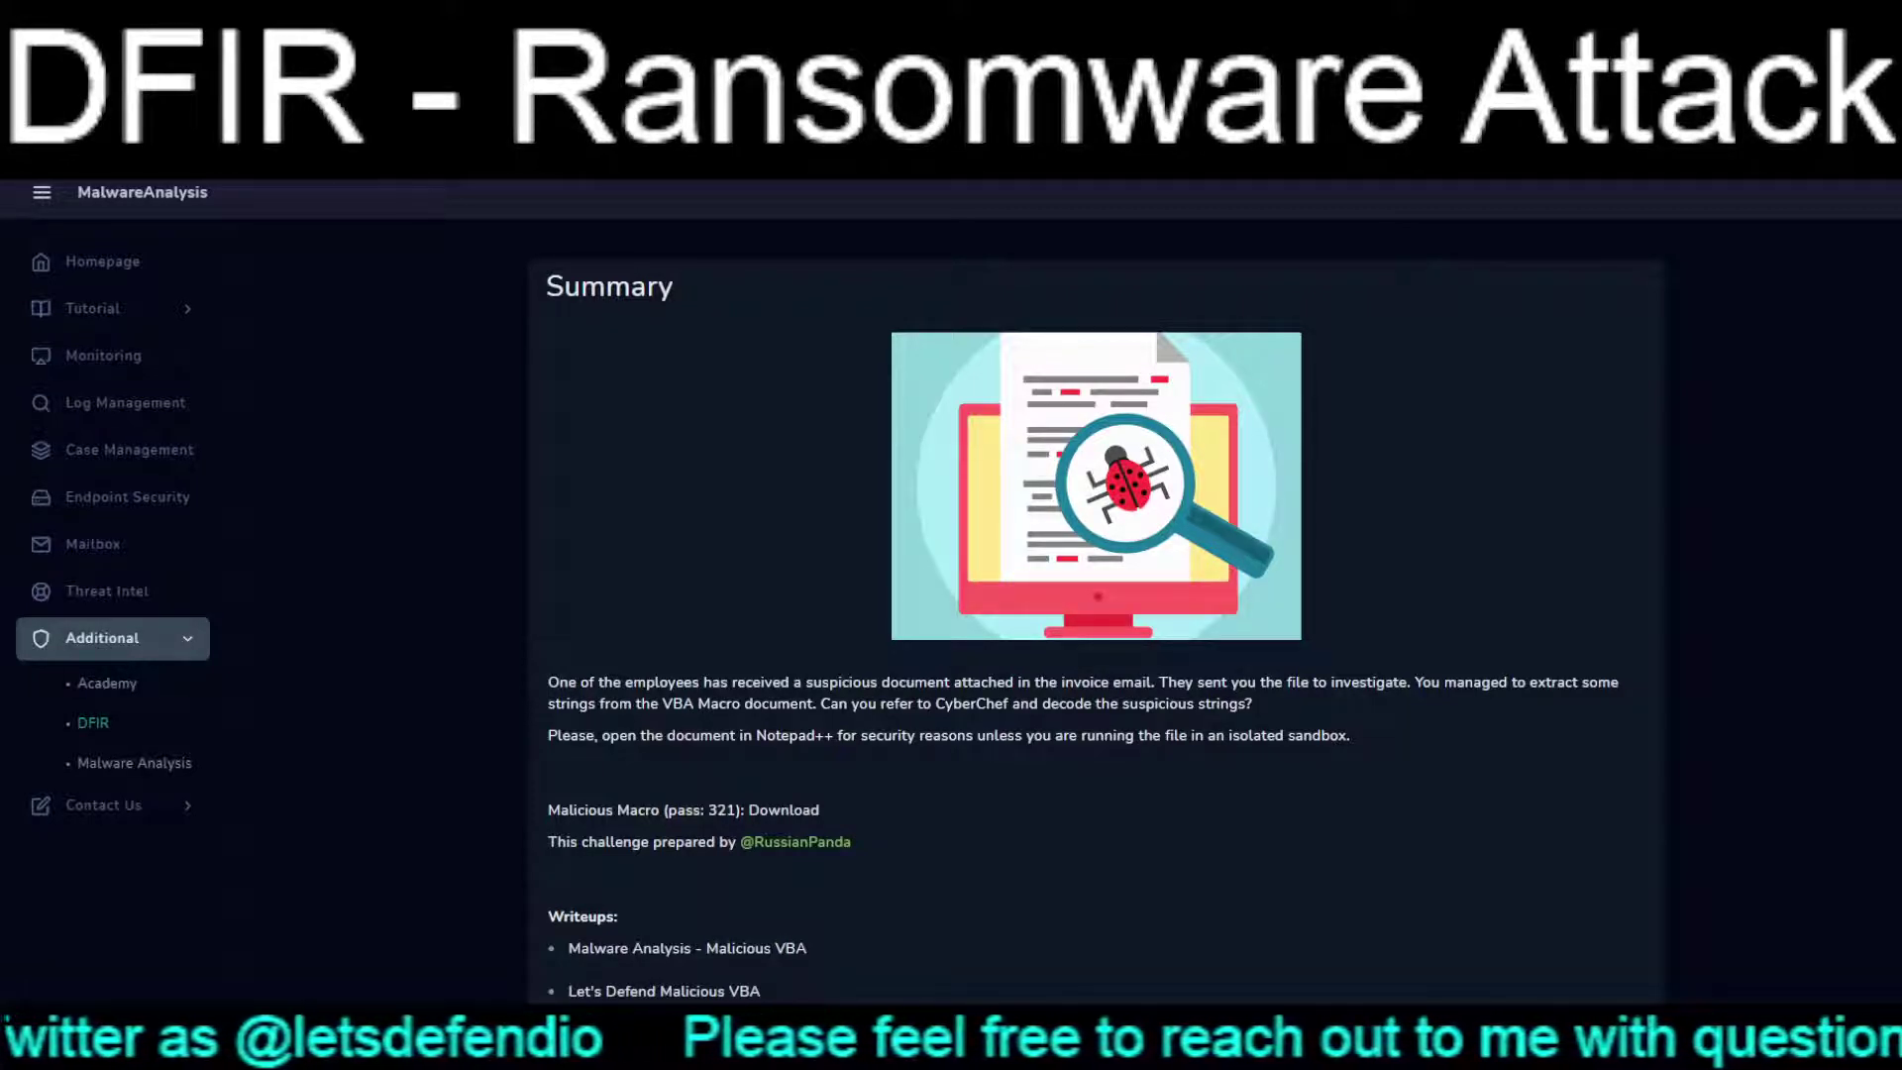
key("alt+Left")
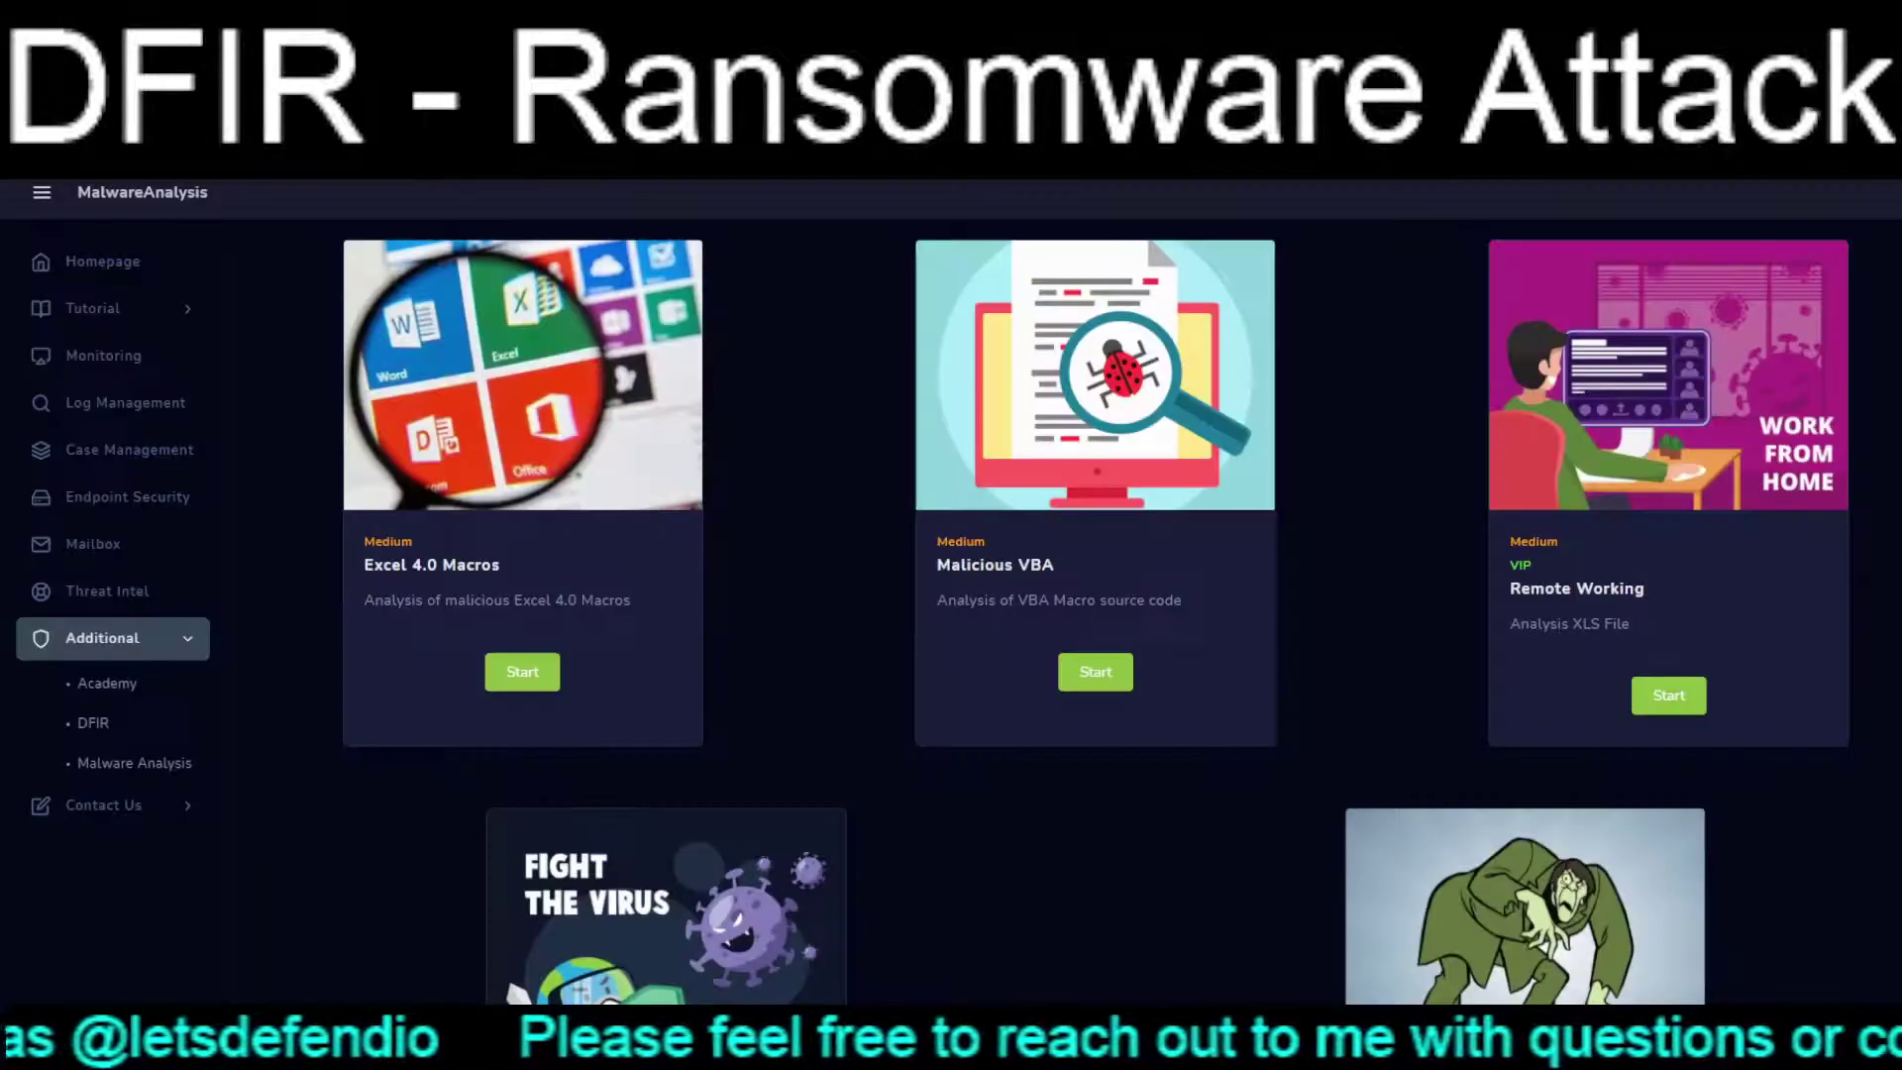
Step: Look through the Excel 4.0 Macros challenge's summary and questions, and go back to the DFIR challenge list
left_click(523, 672)
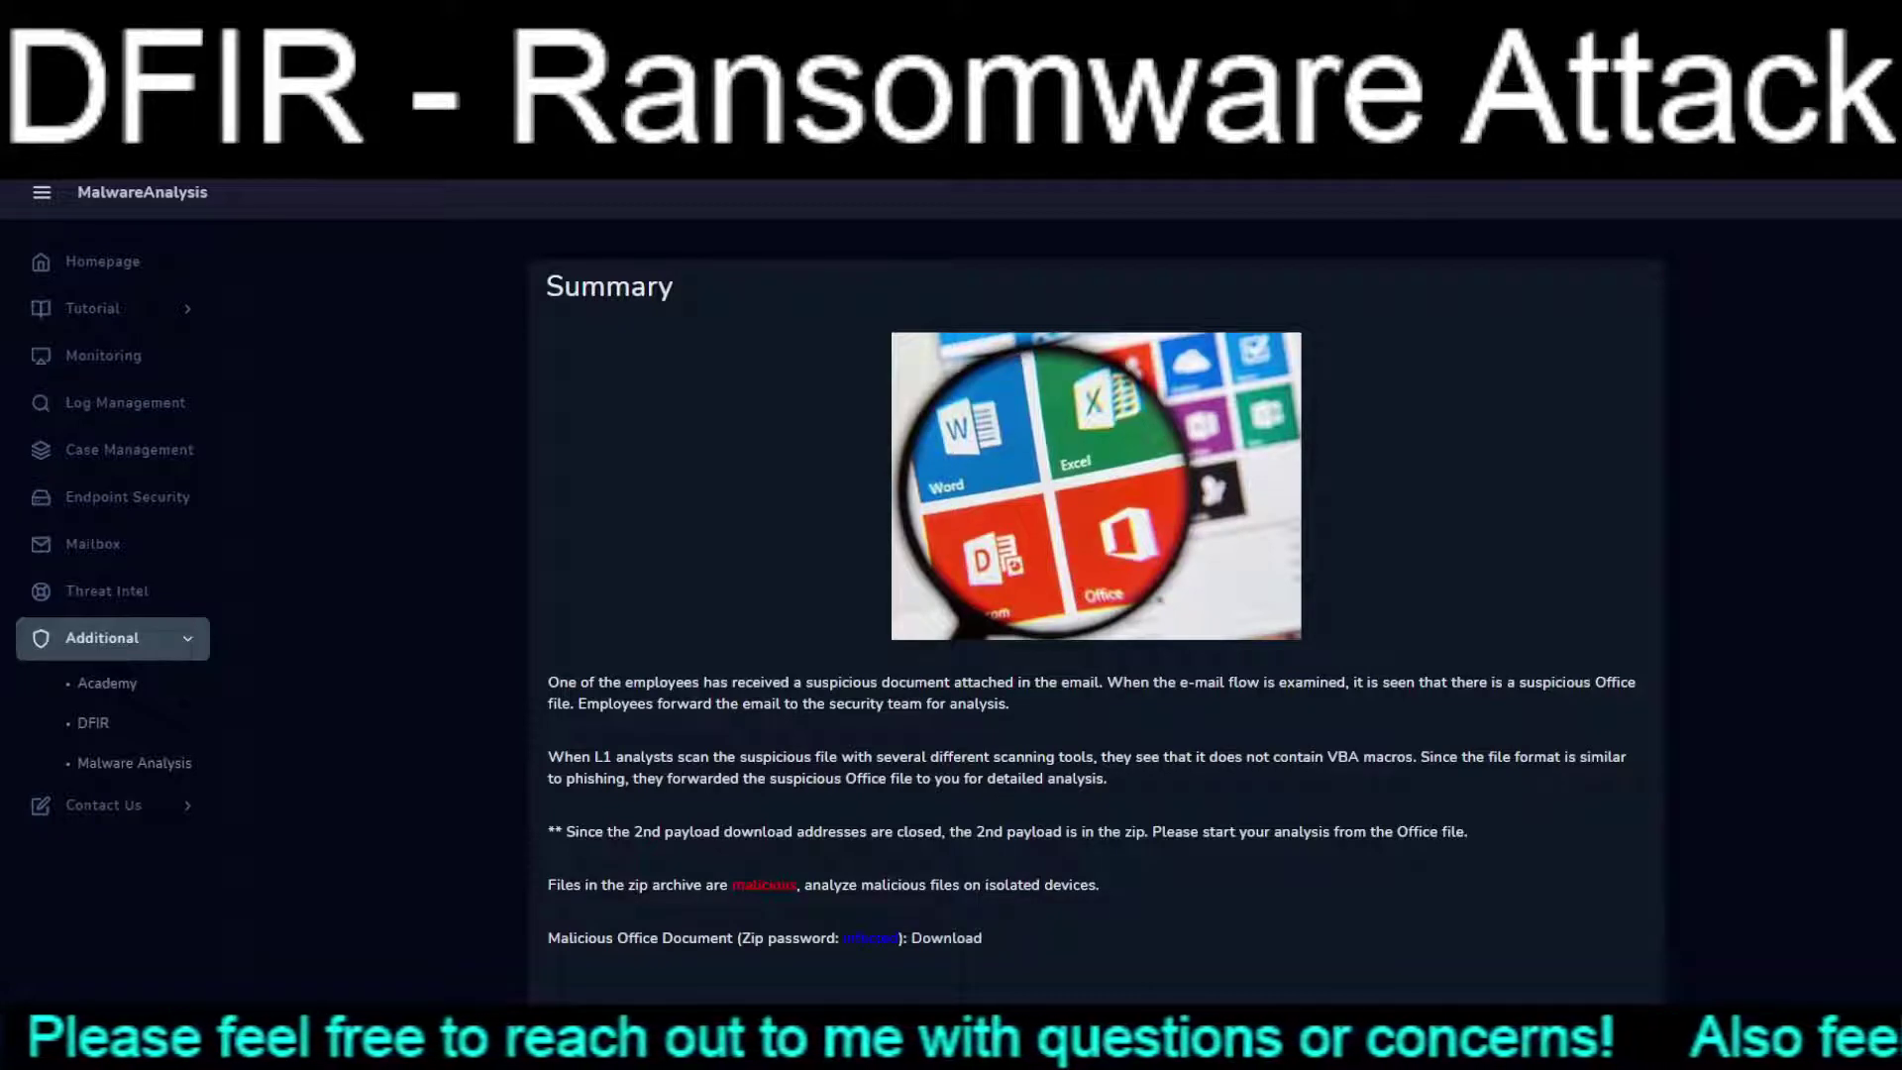
scroll(976, 420, "down", 5)
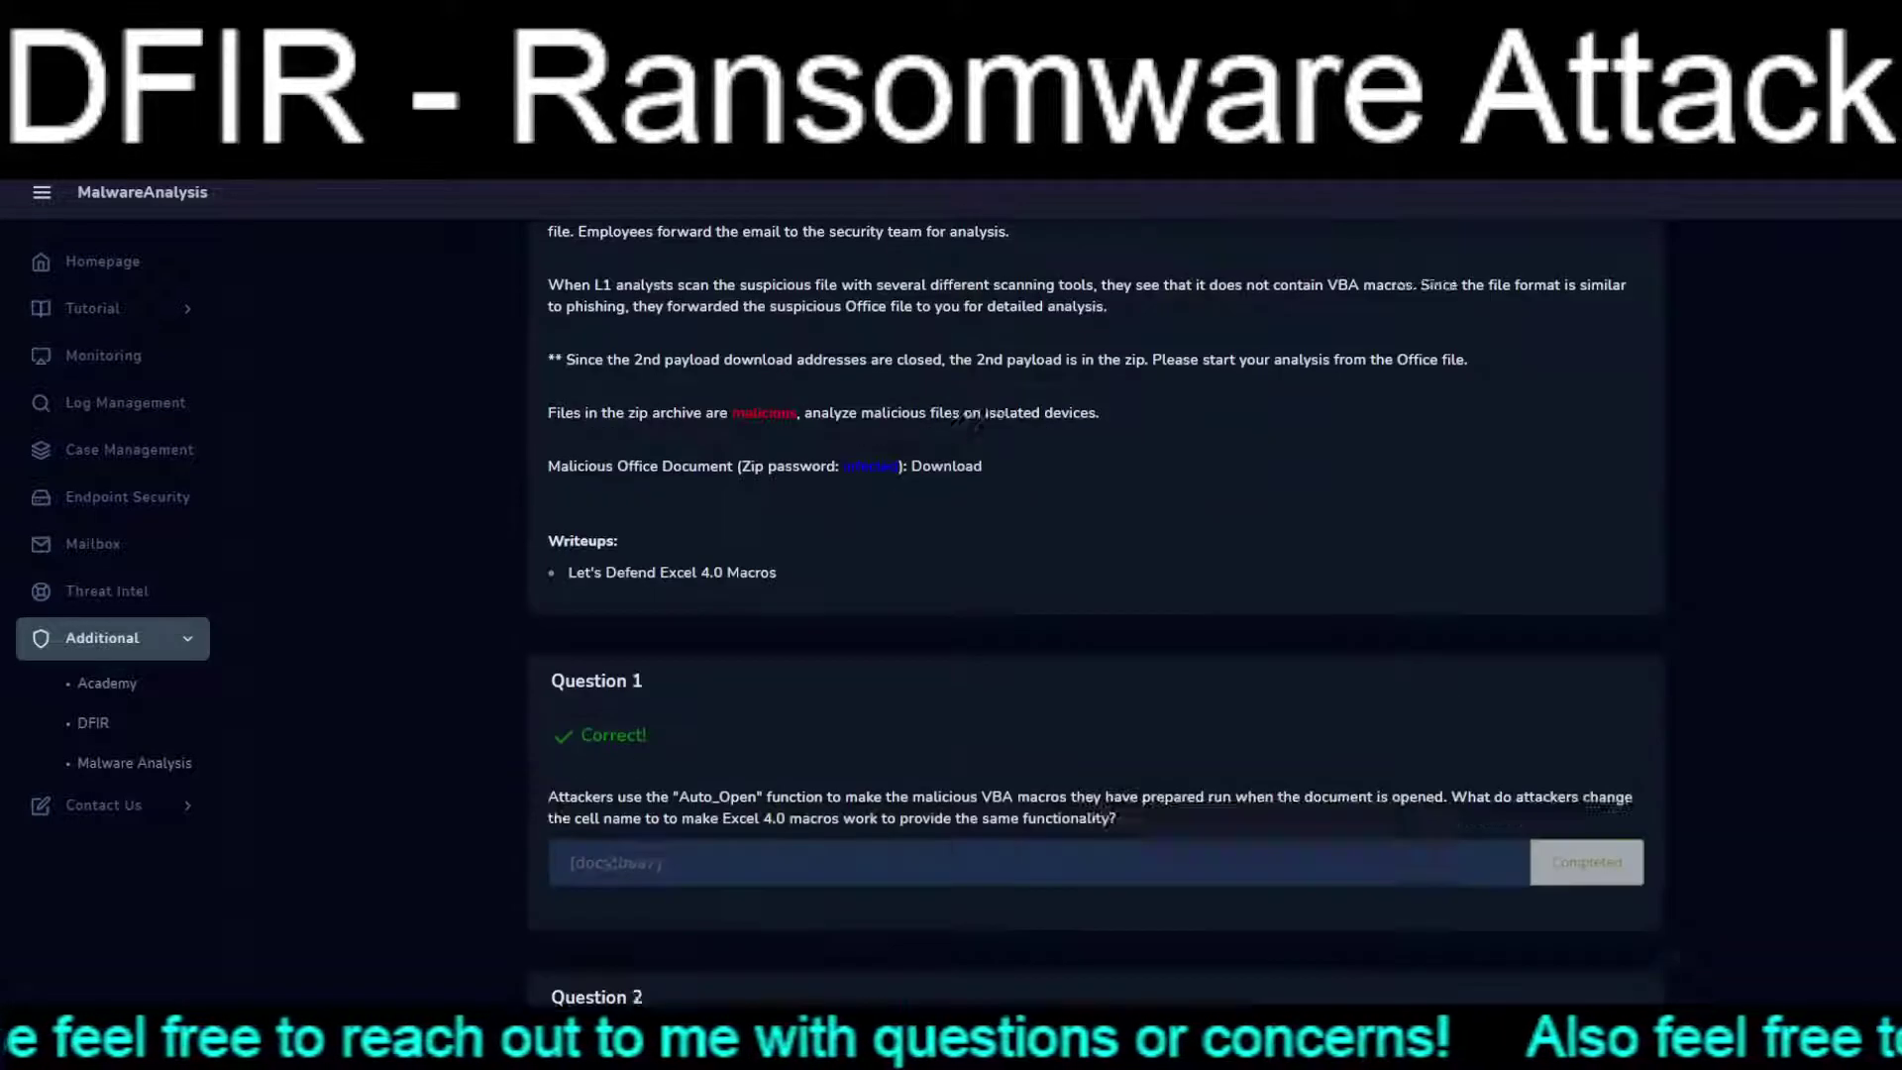
scroll(976, 420, "down", 5)
scroll(976, 420, "up", 10)
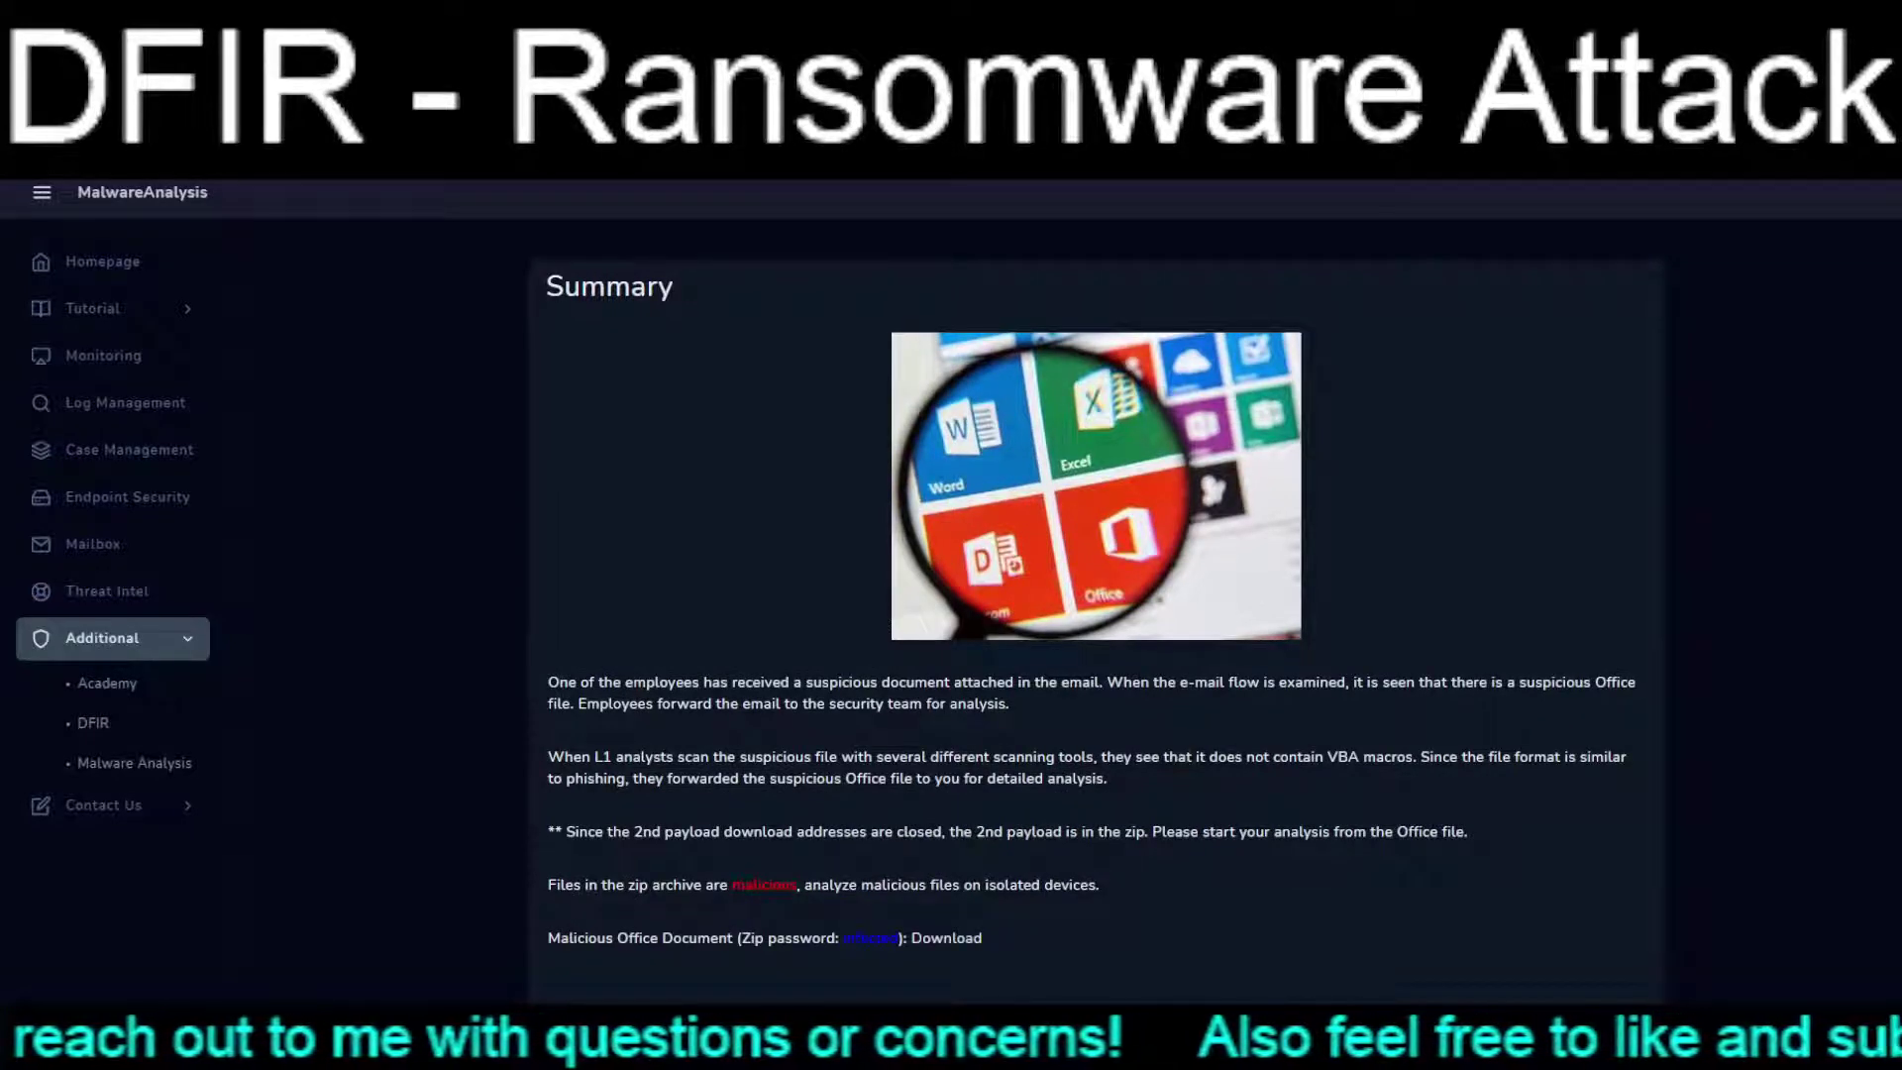
key("alt+Left")
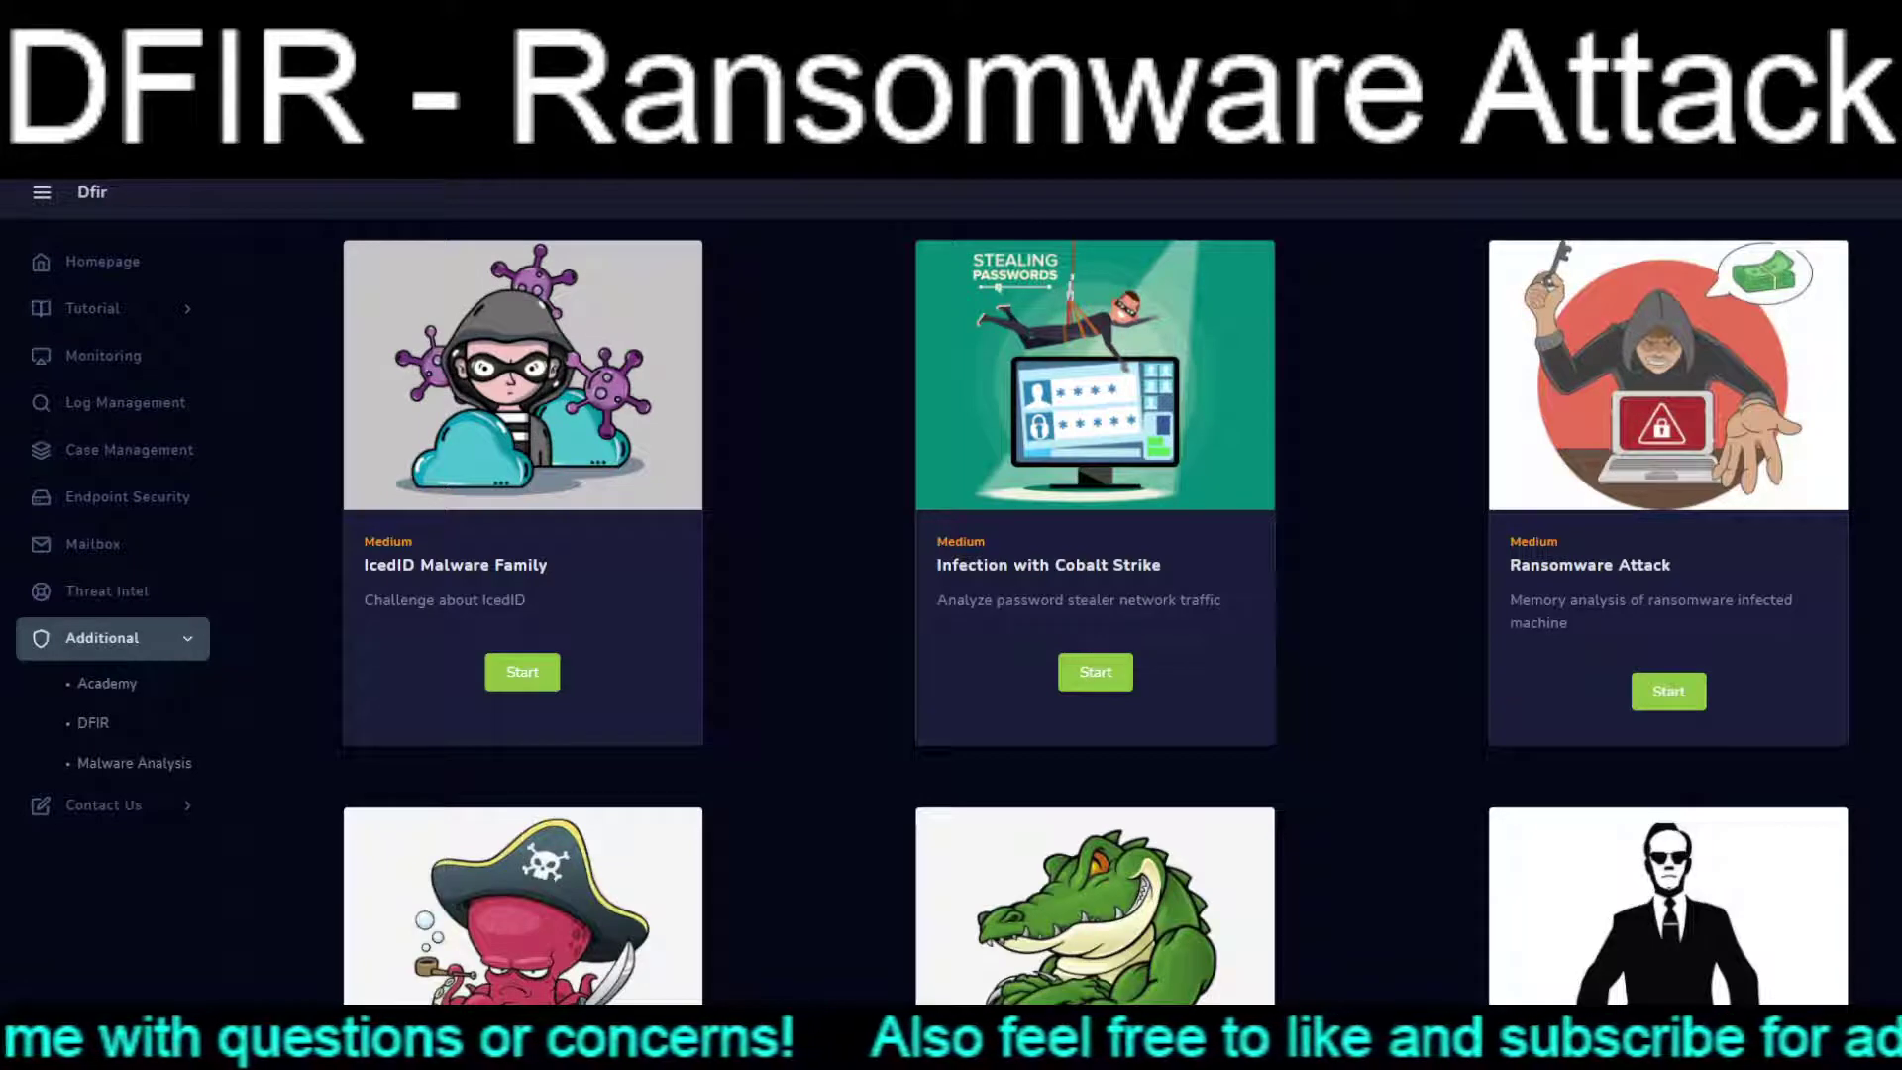
Step: Open the Ransomware Attack challenge in the DFIR section and read through its investigation questions
left_click(1669, 691)
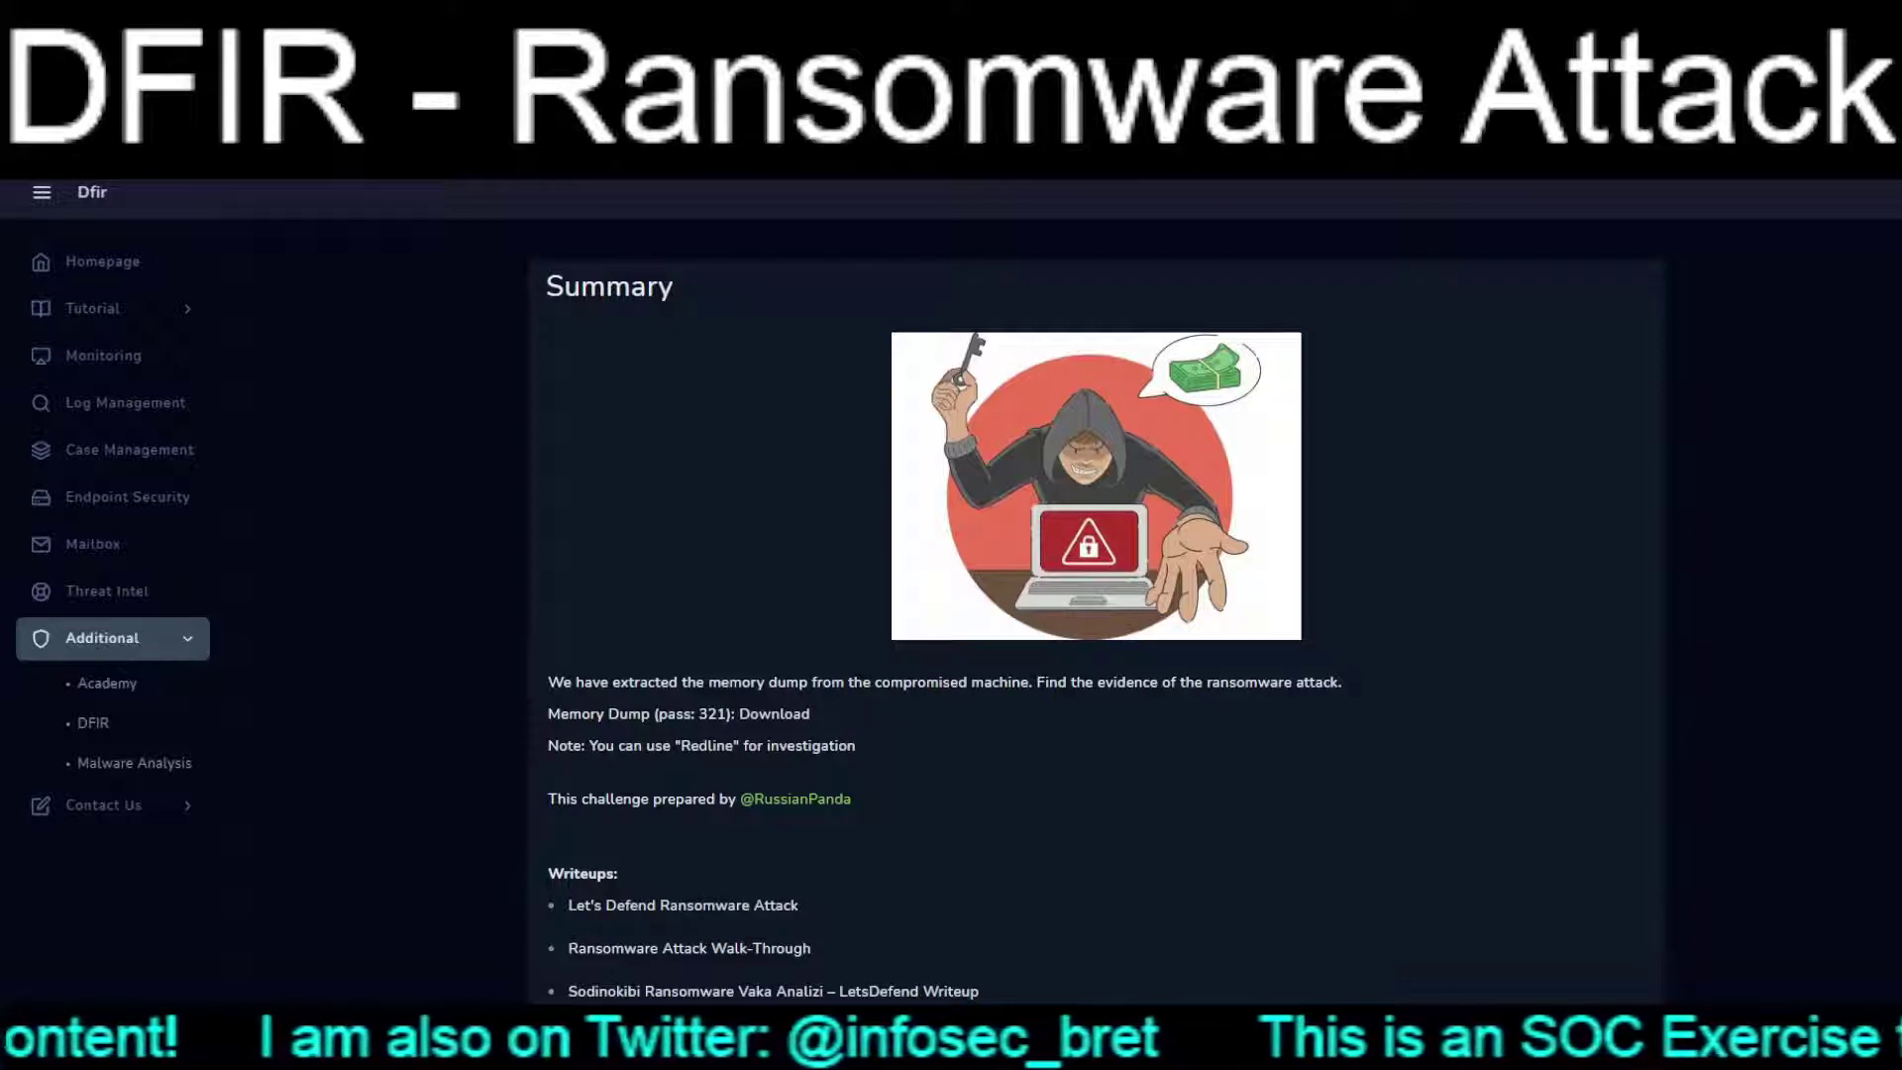
scroll(1097, 585, "down", 9)
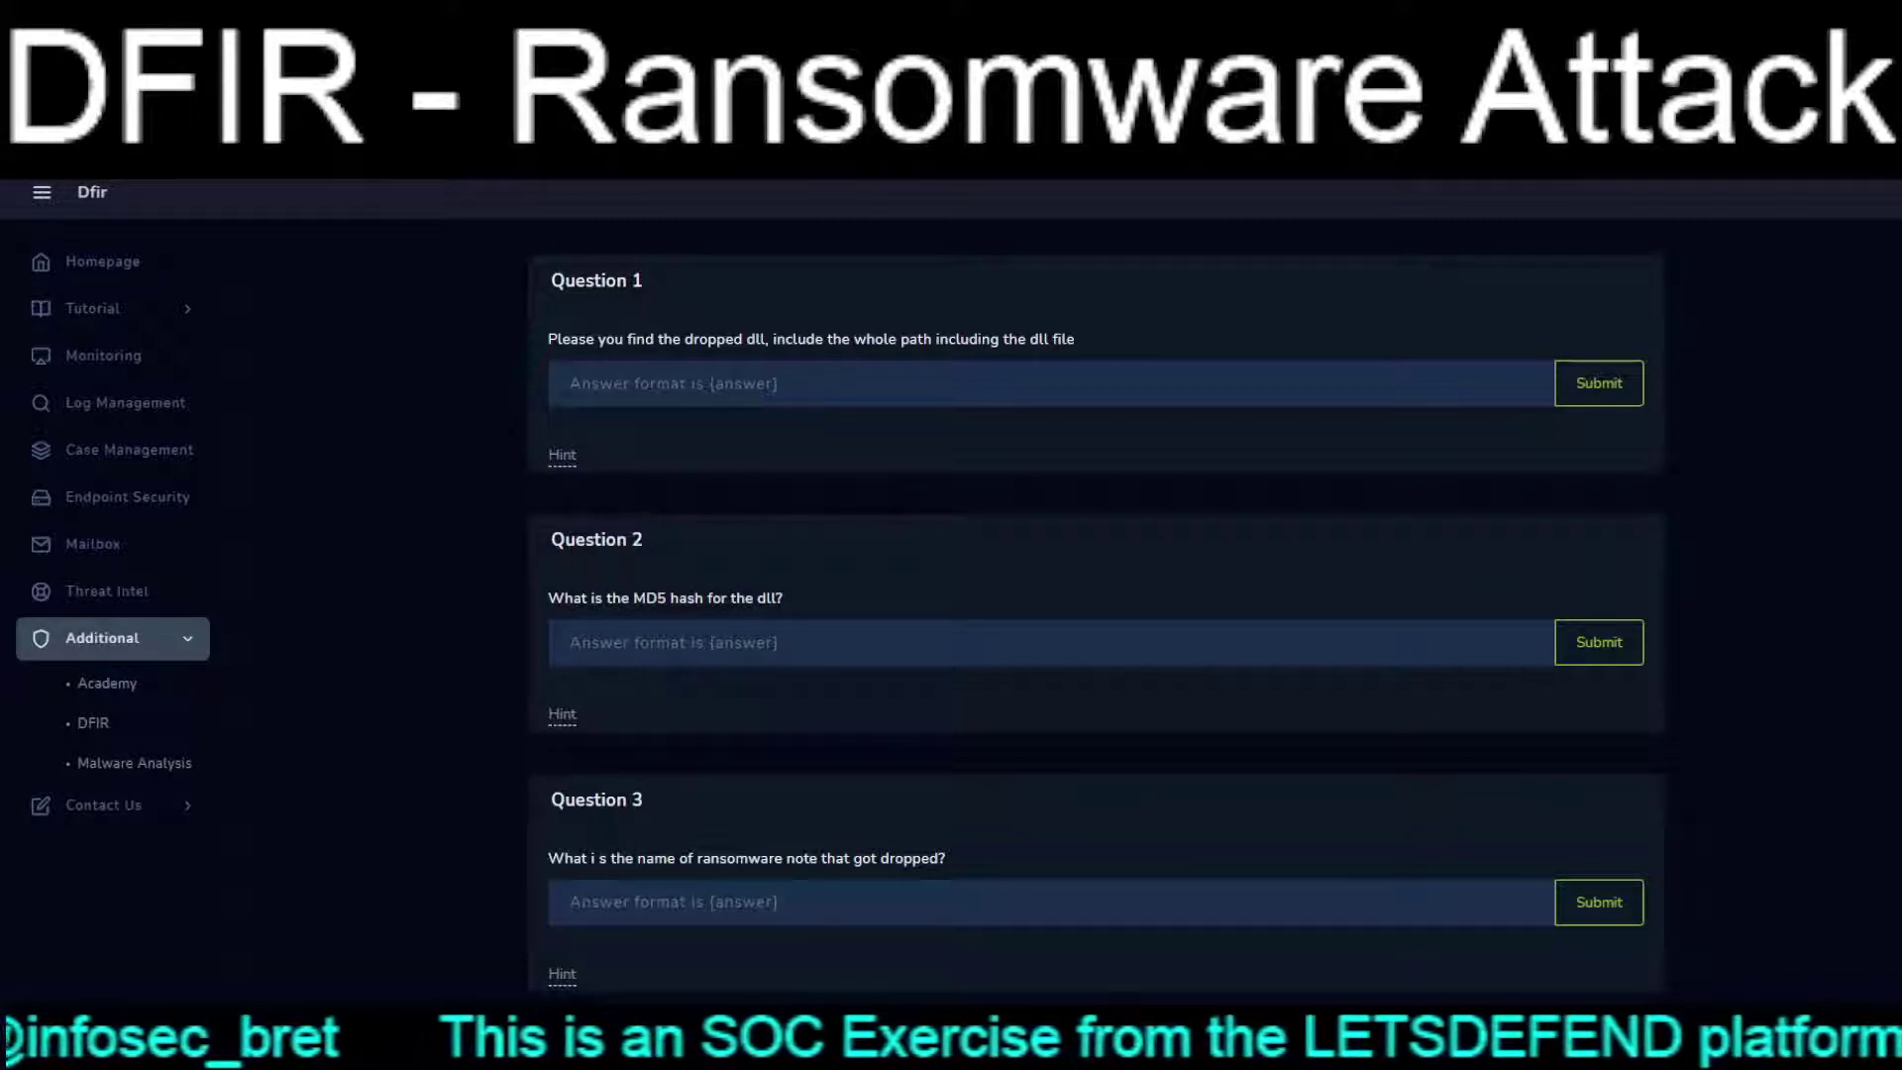
scroll(1090, 594, "up", 2)
scroll(1090, 595, "down", 10)
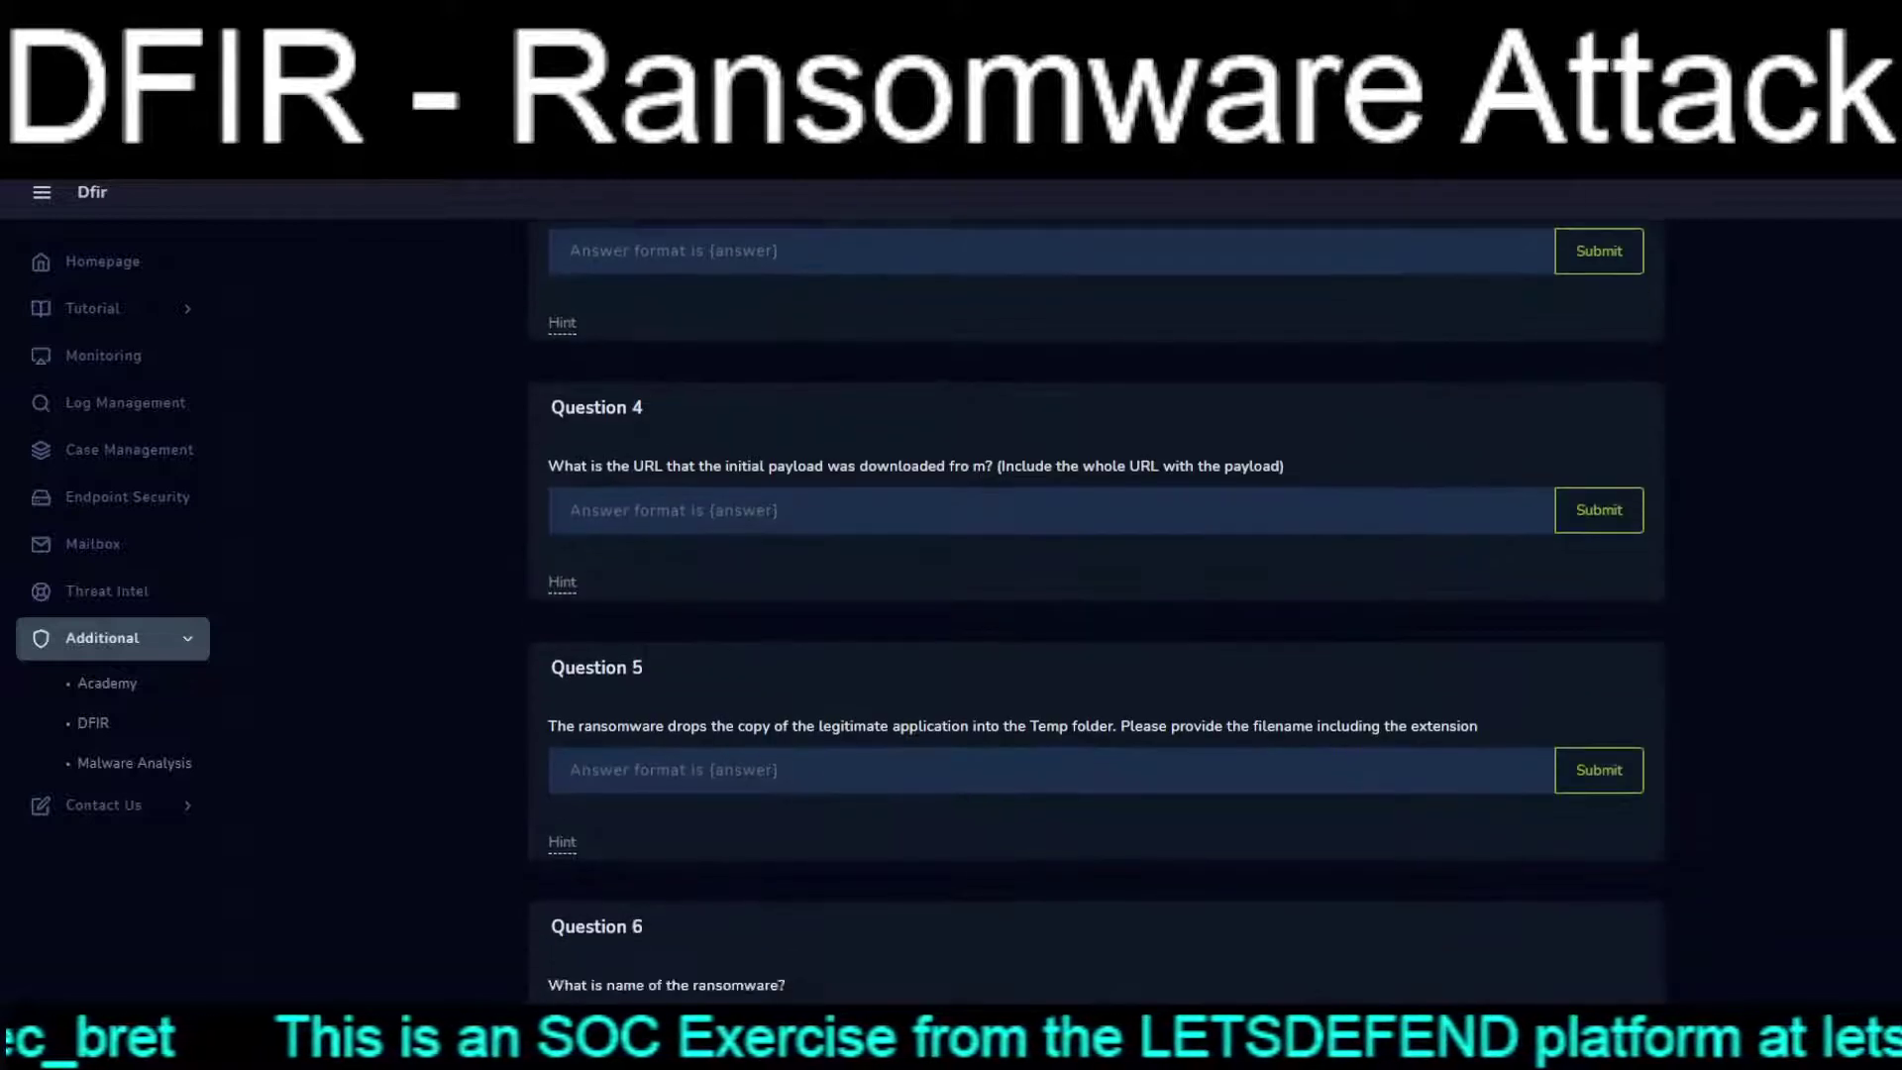
scroll(1089, 594, "up", 10)
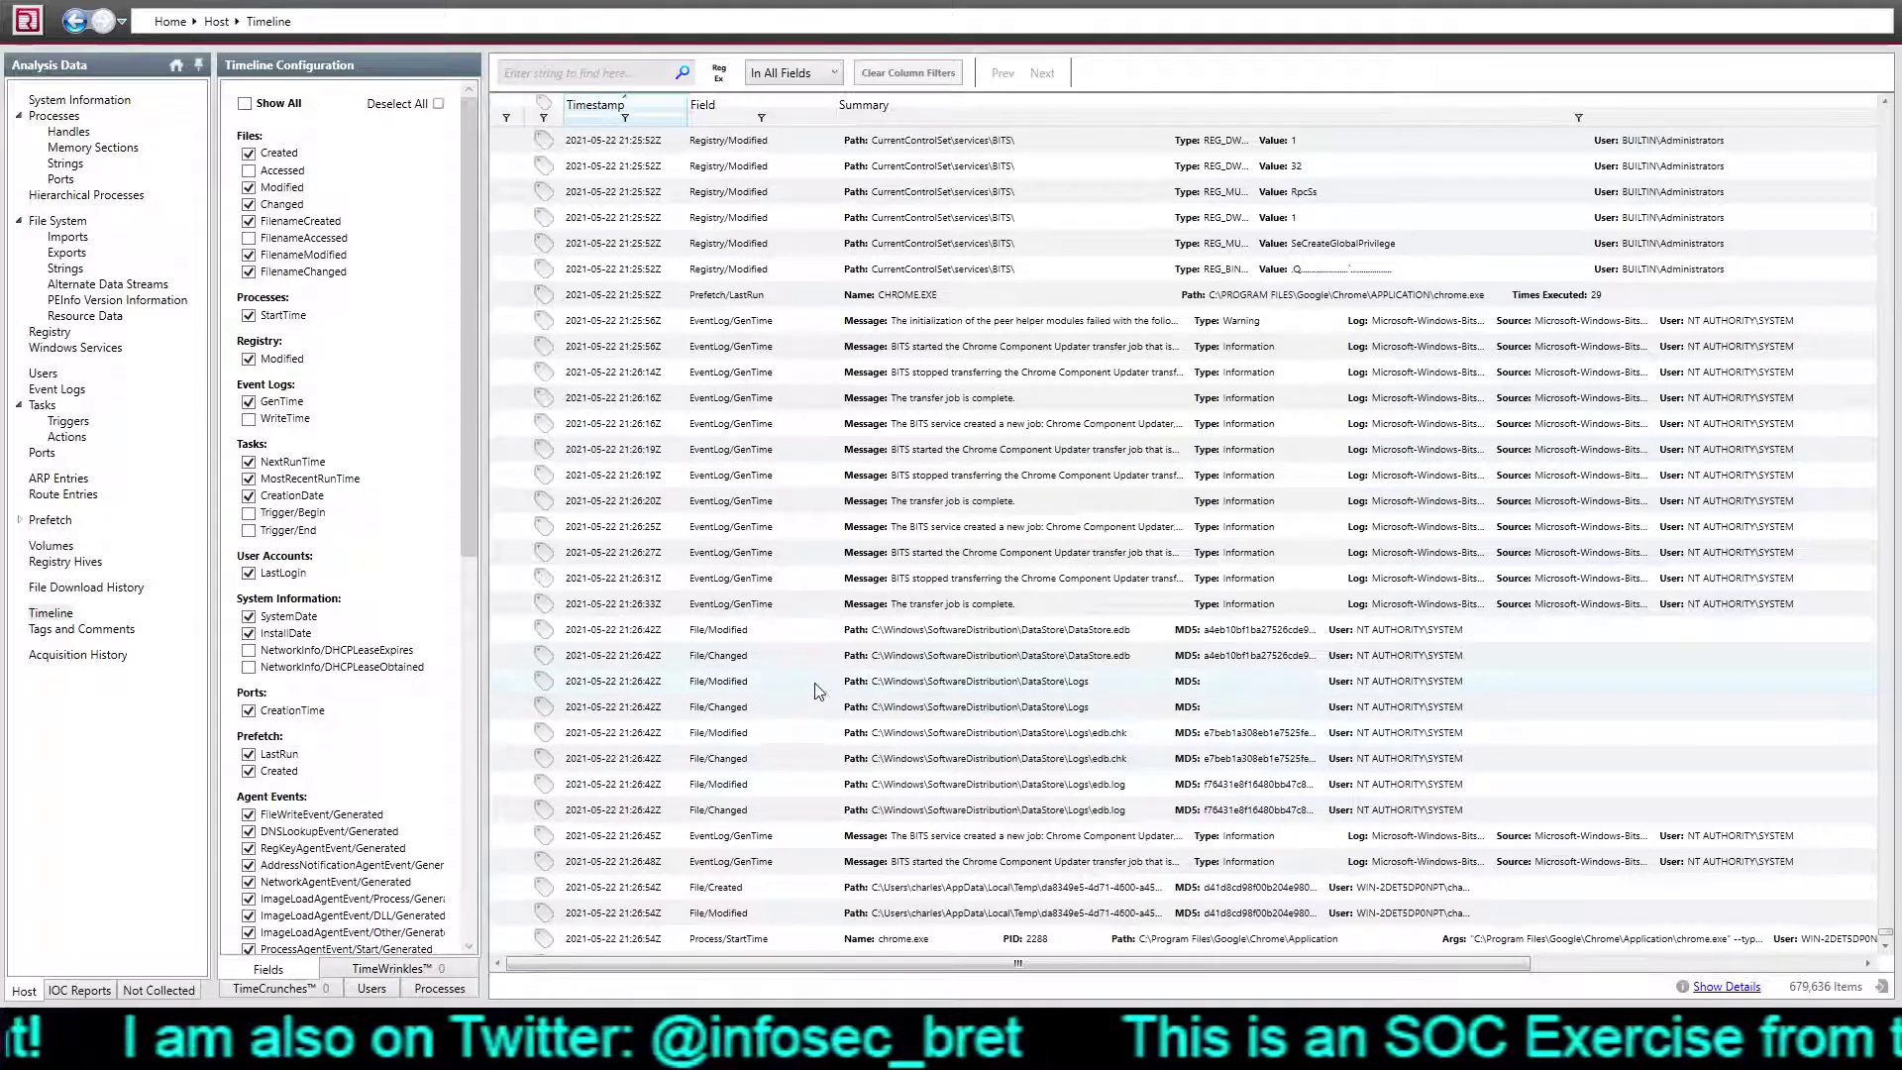
scroll(818, 429, "down", 1)
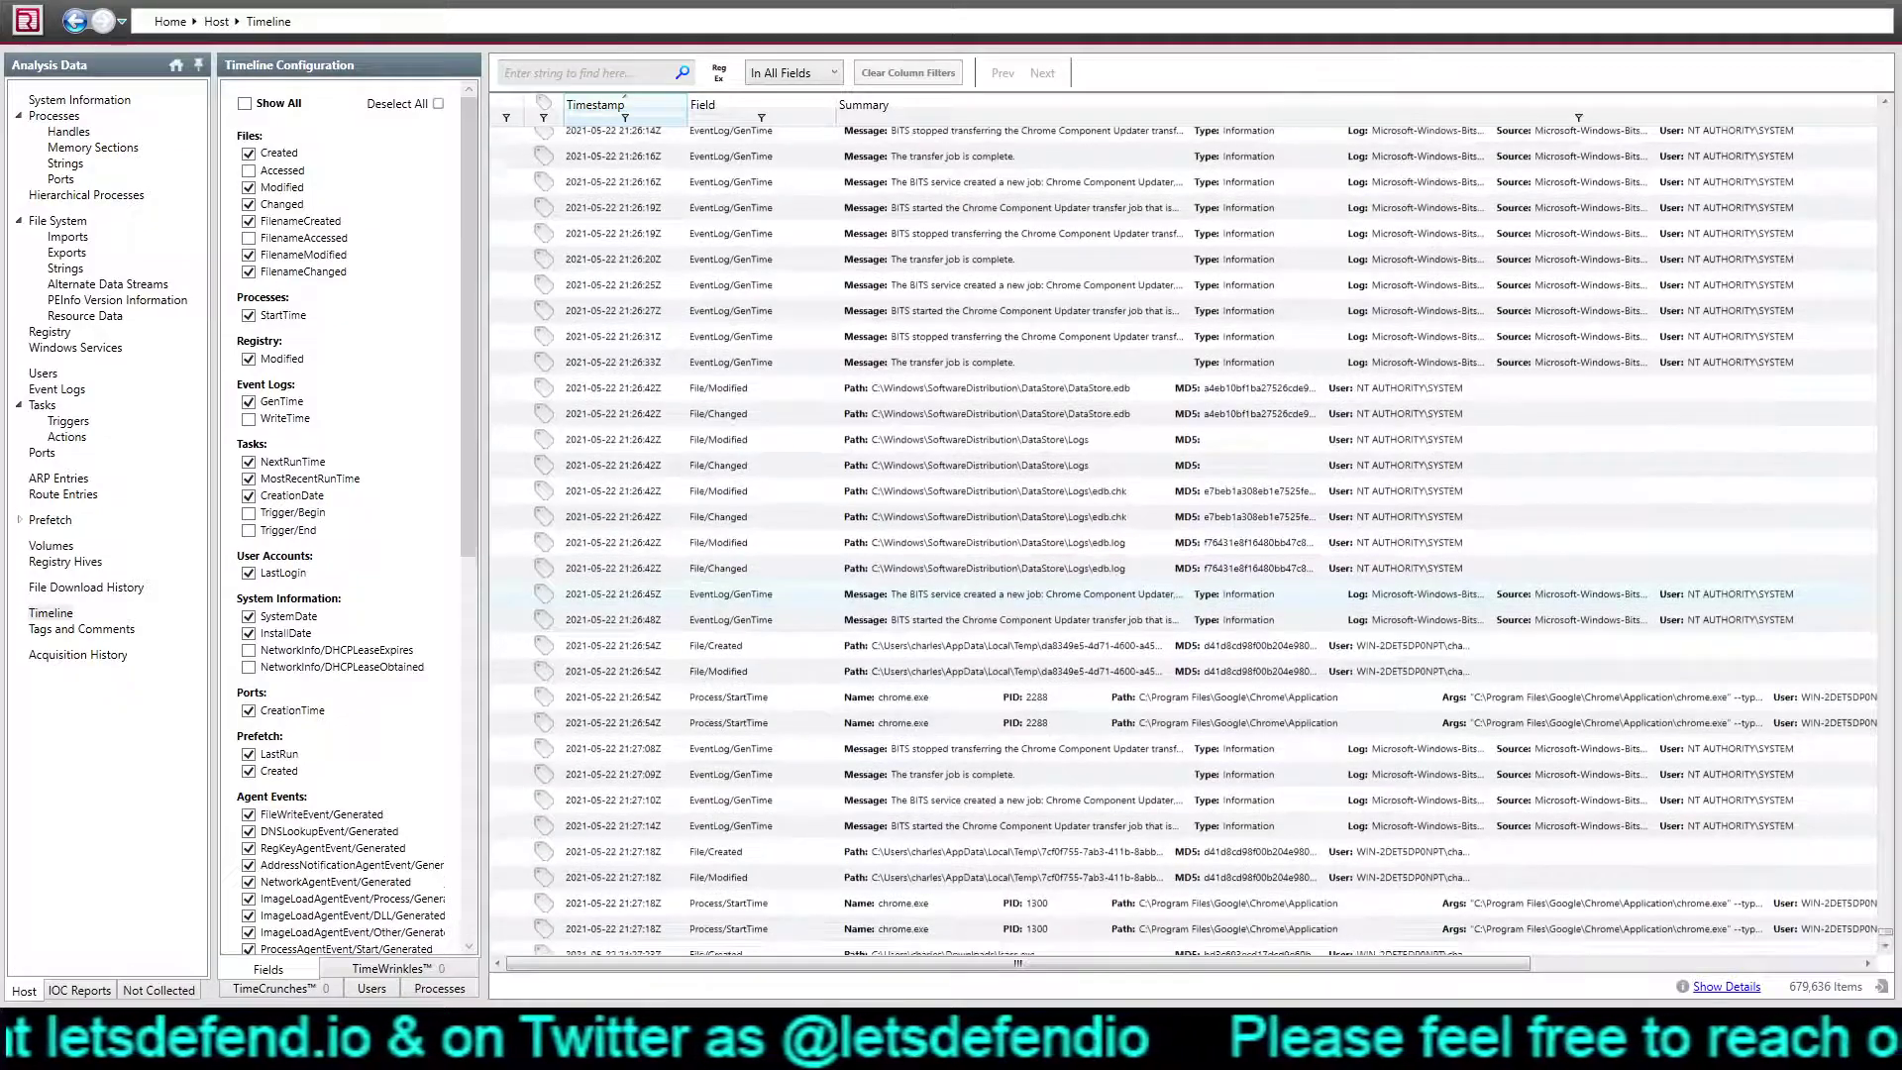
scroll(1184, 535, "down", 7)
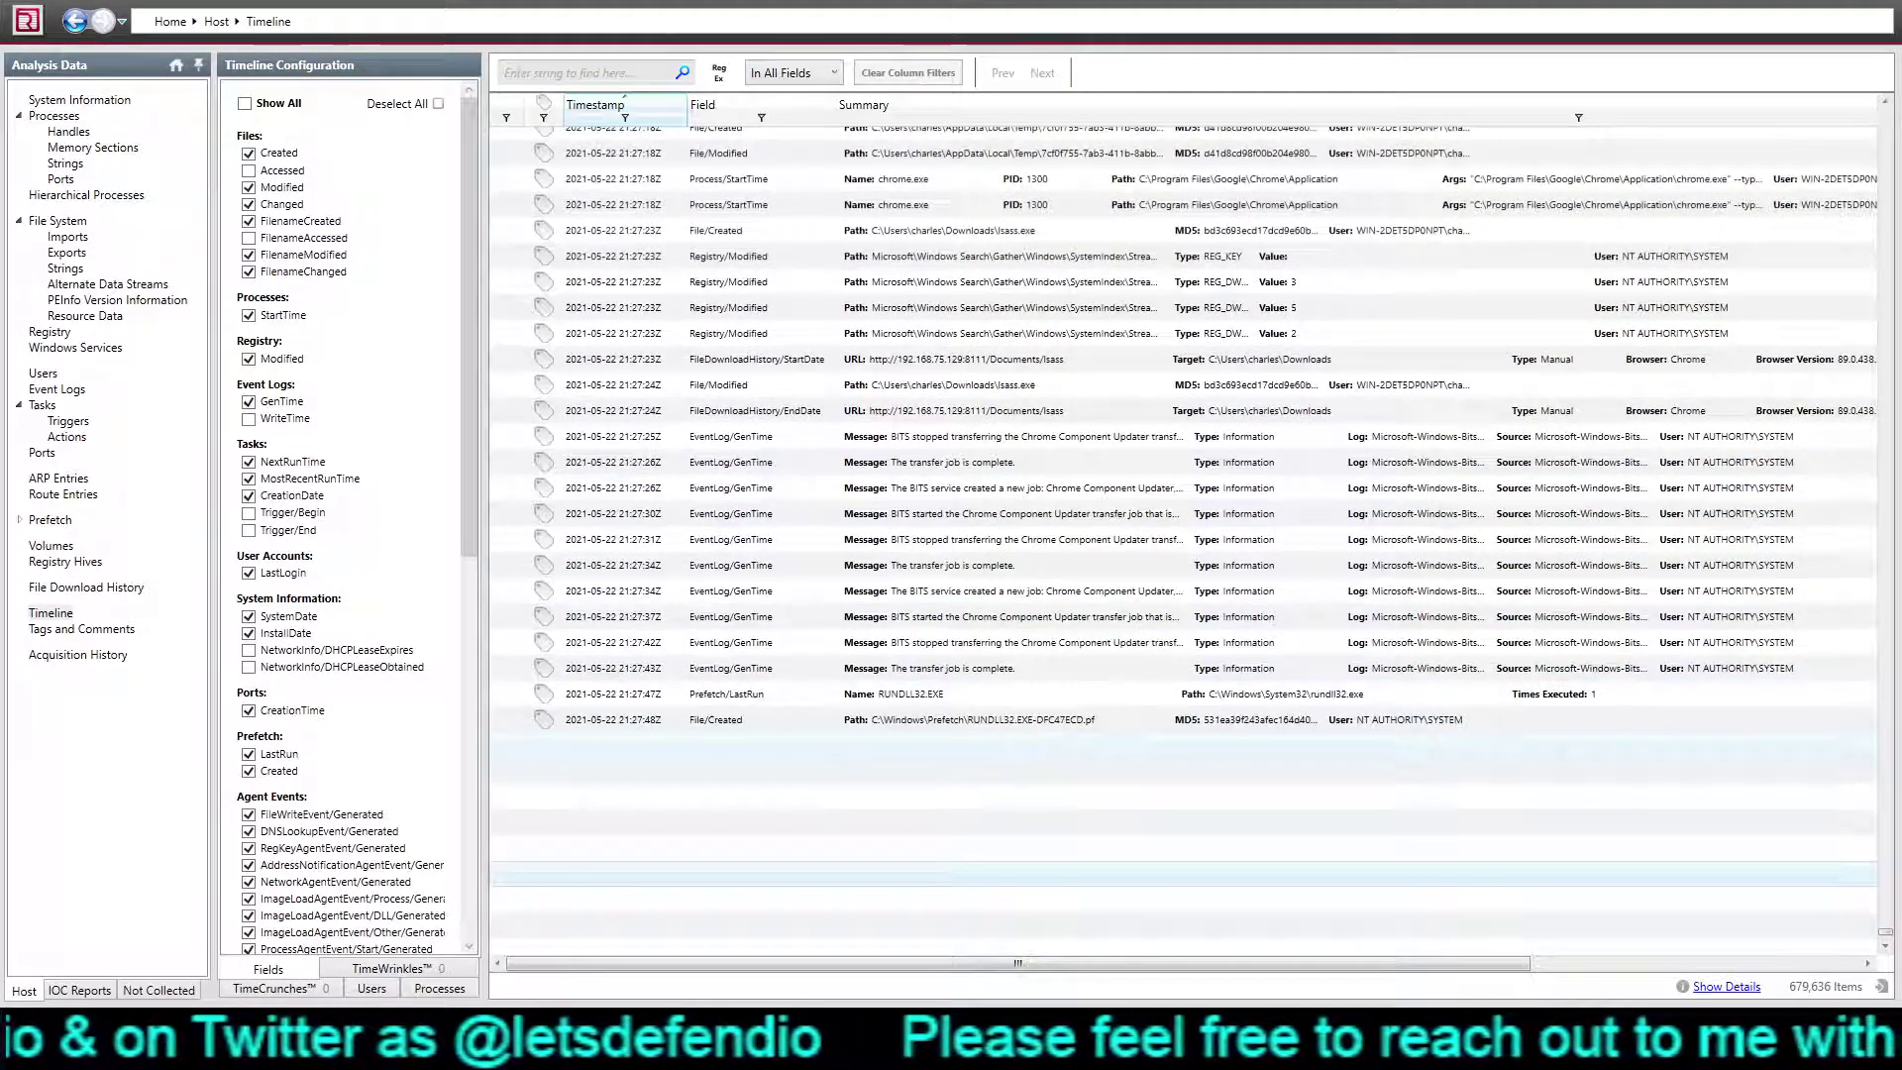
scroll(1184, 473, "down", 5)
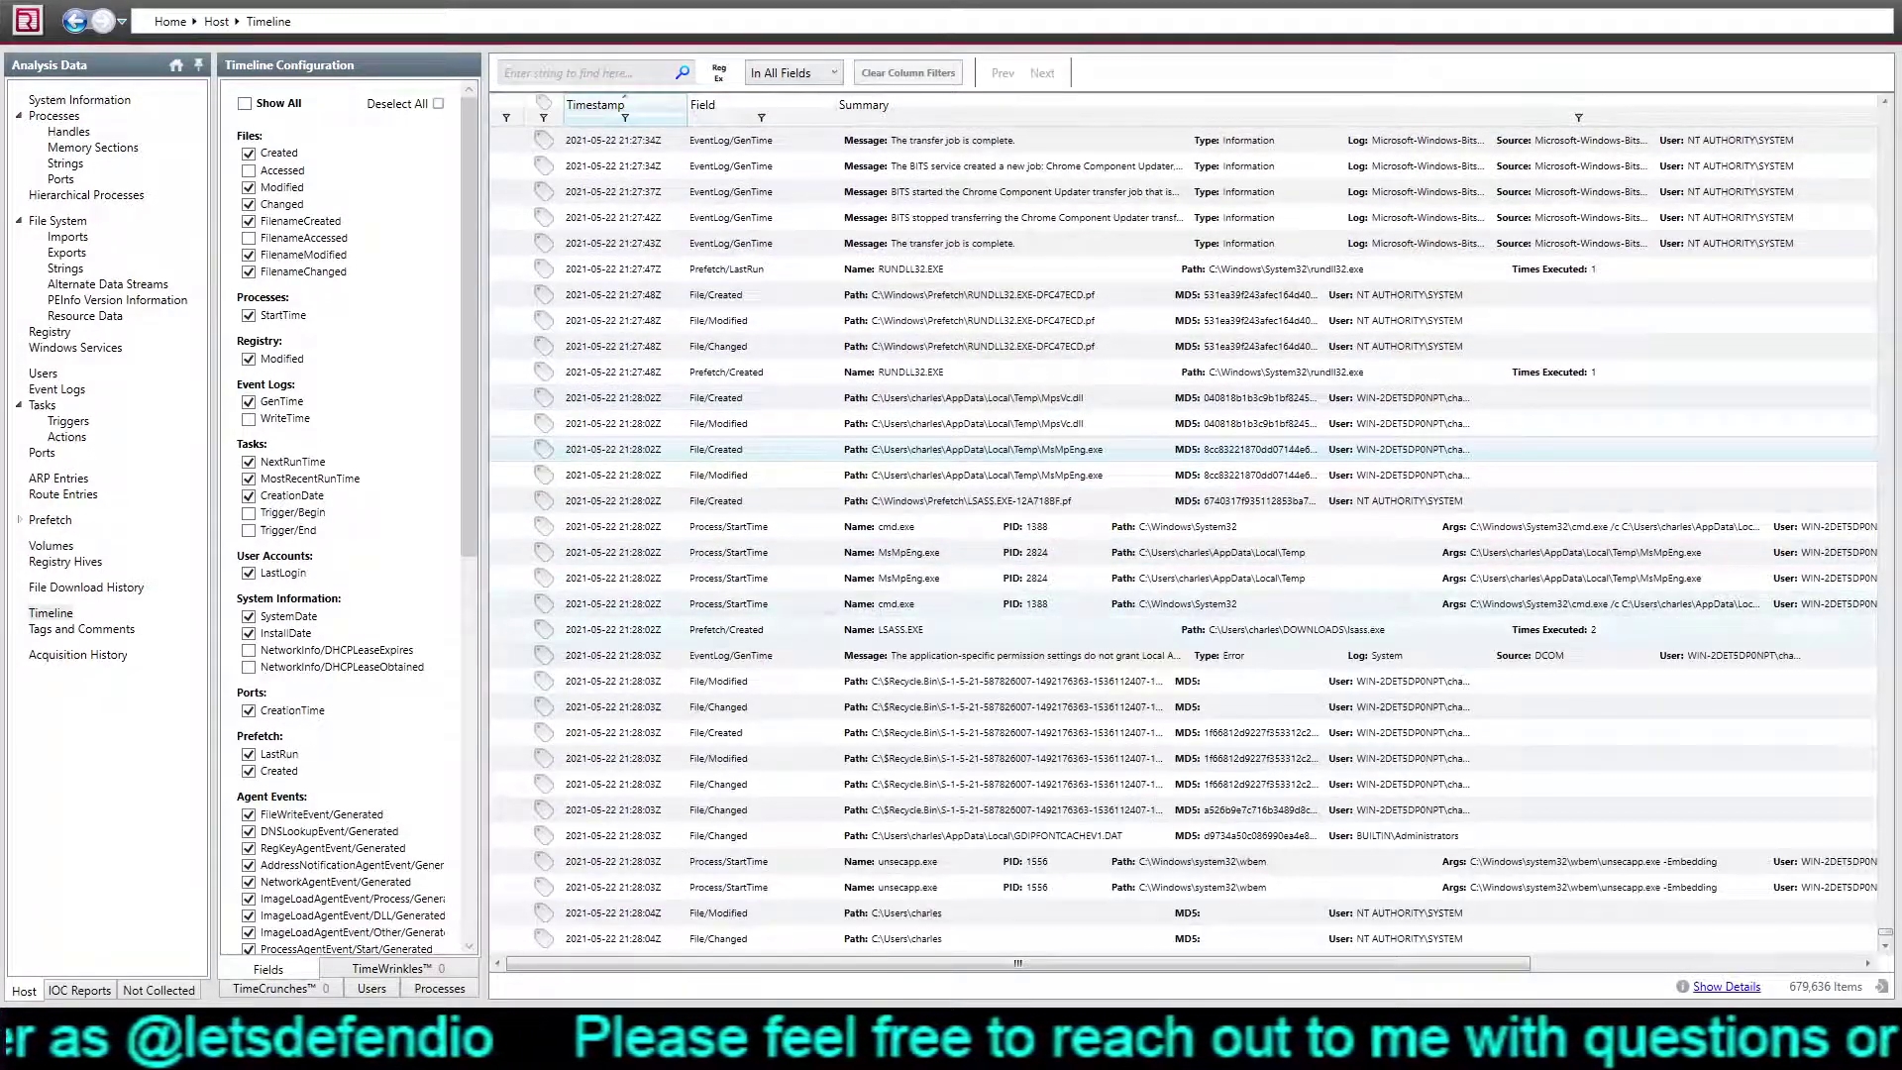
scroll(1184, 535, "down", 3)
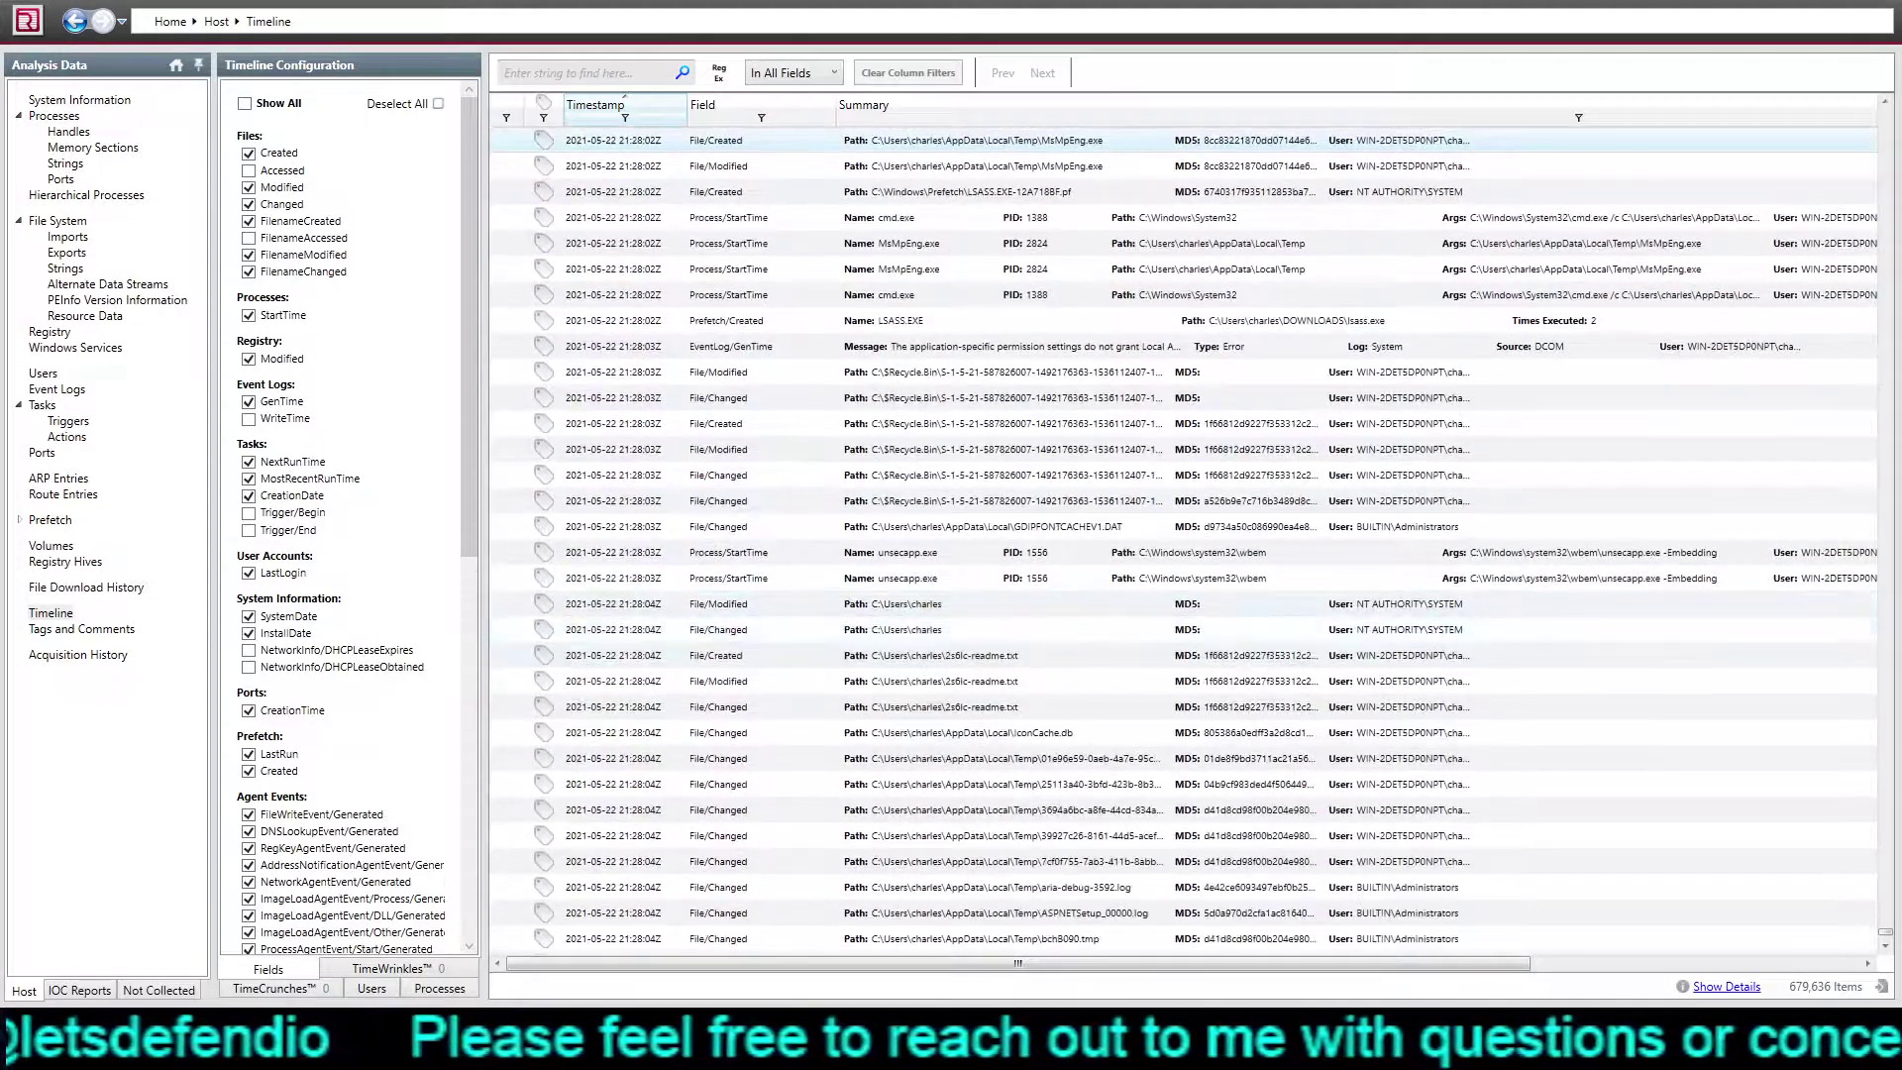
scroll(1184, 535, "down", 4)
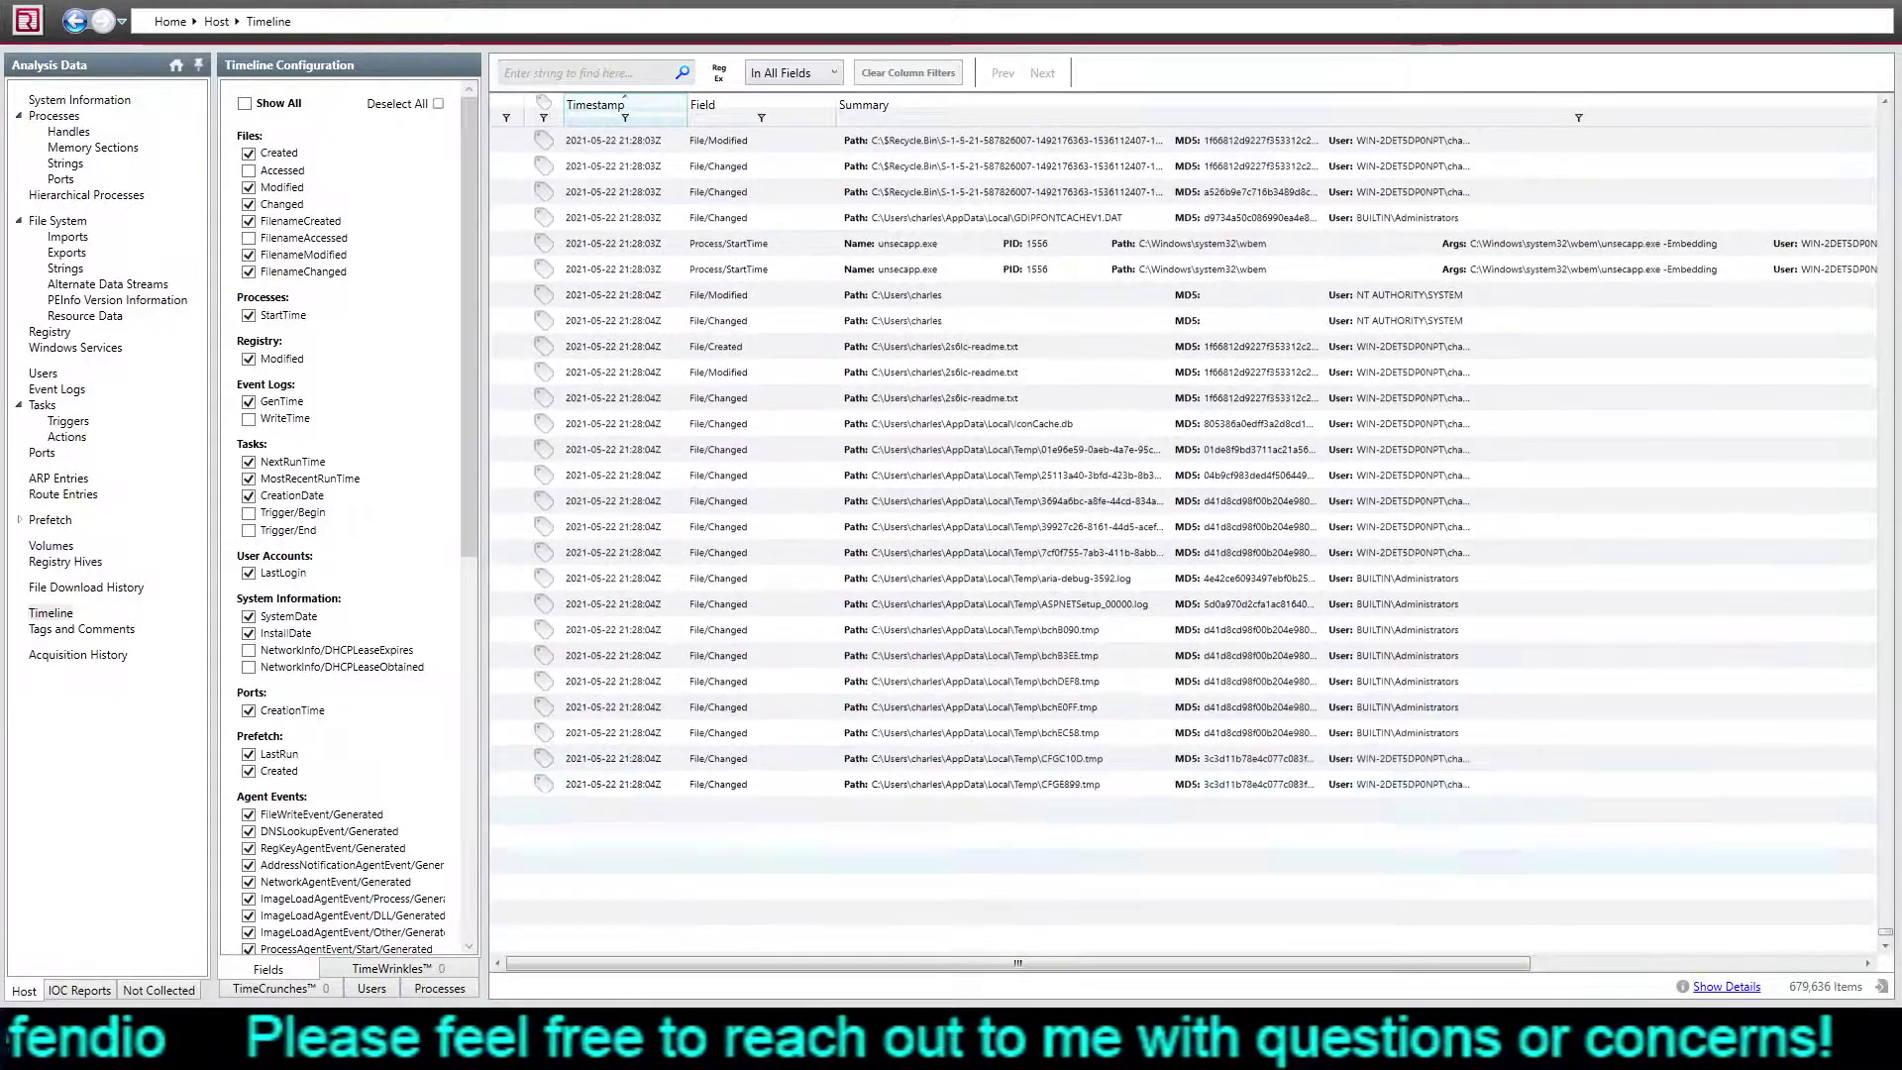
scroll(1184, 535, "down", 6)
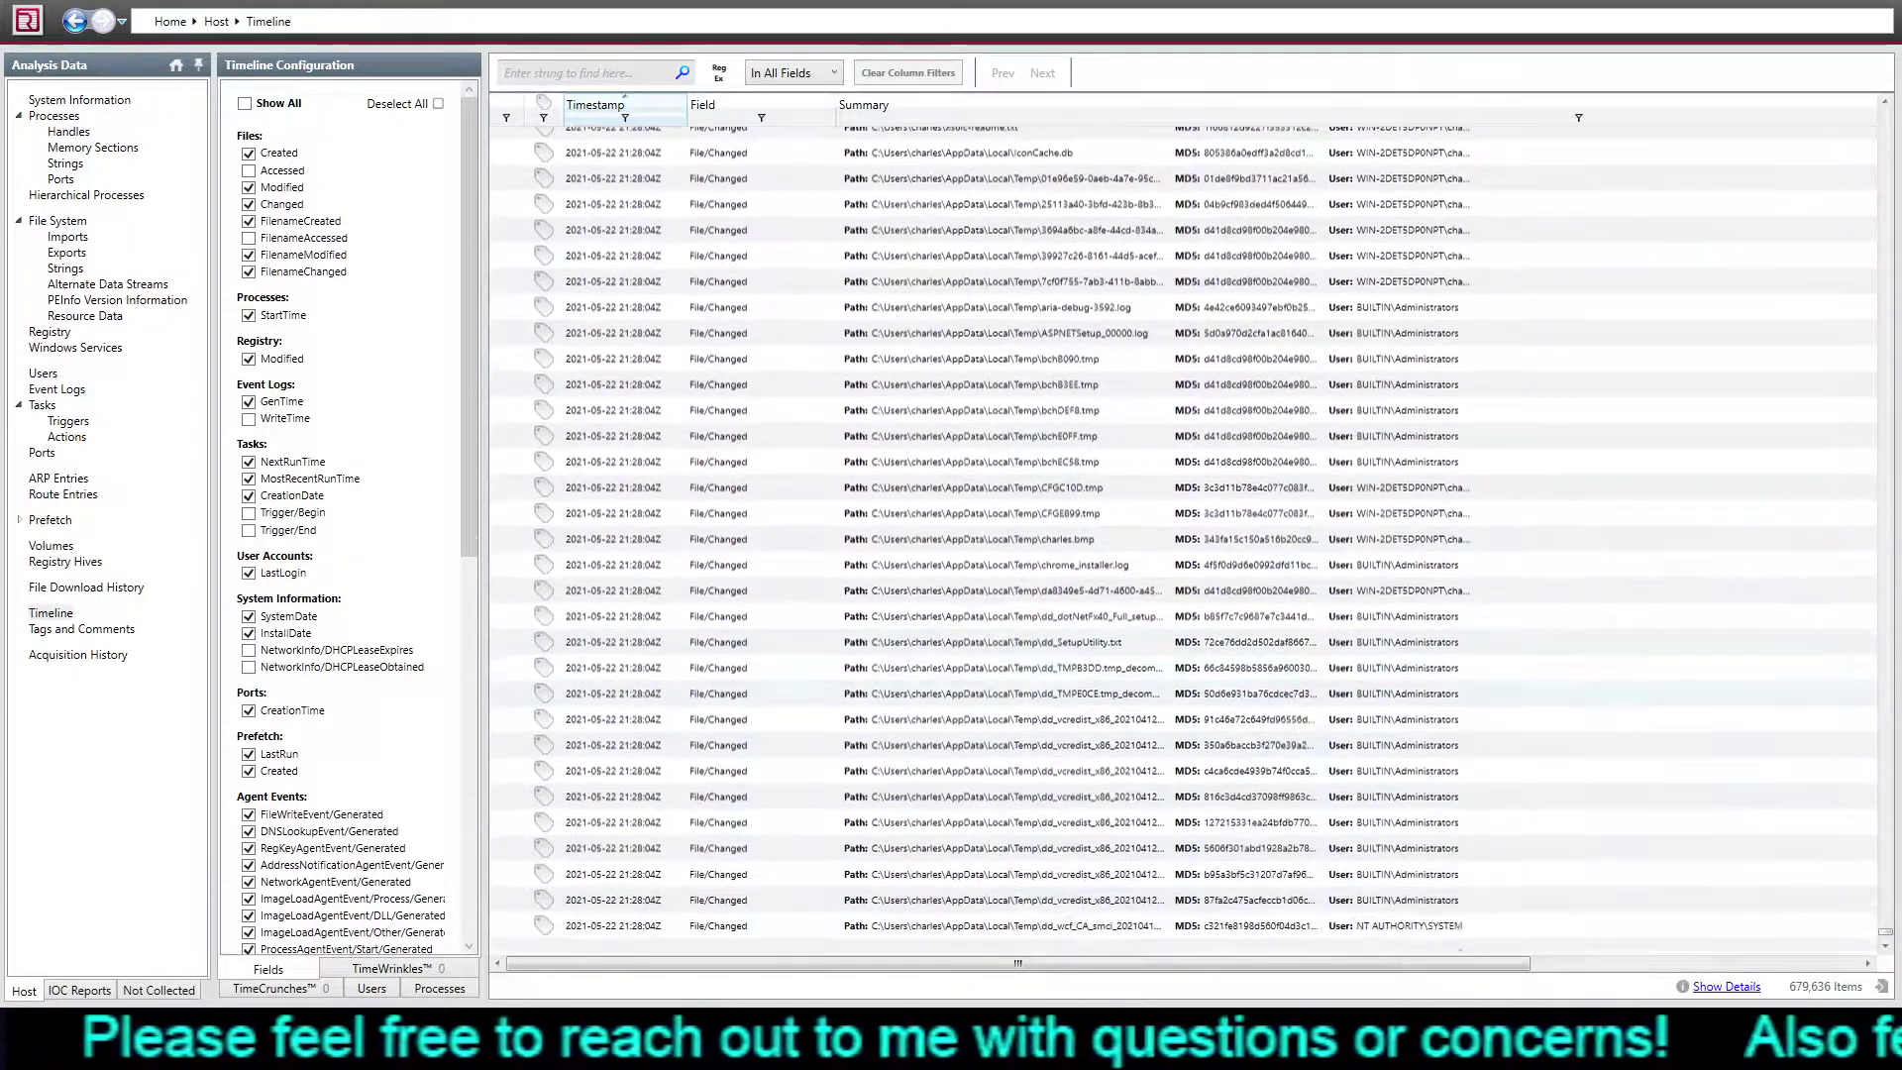
scroll(1184, 535, "down", 3)
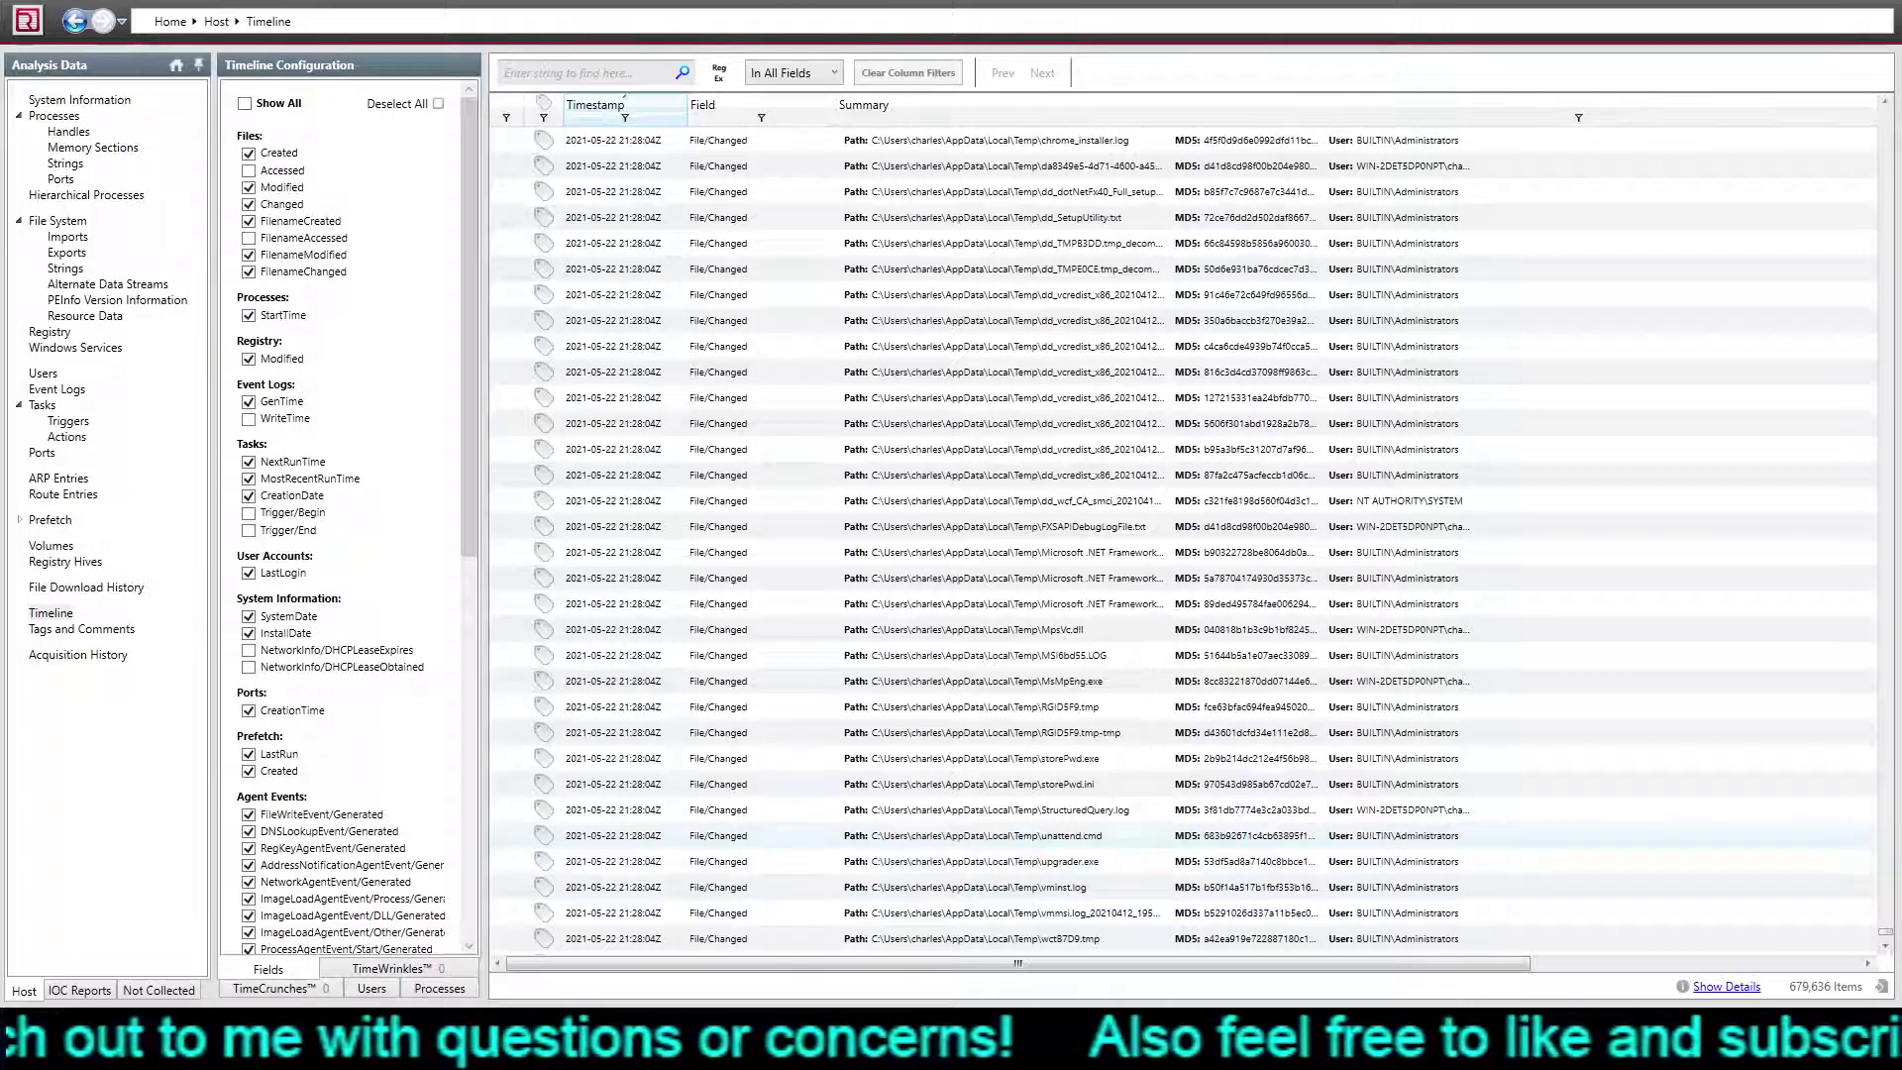
Step: Examine the 21:28:04Z timeline entries for file changes in the user's Temp, Contacts, Desktop, Documents, Downloads and Favorites folders
scroll(1179, 535, "down", 5)
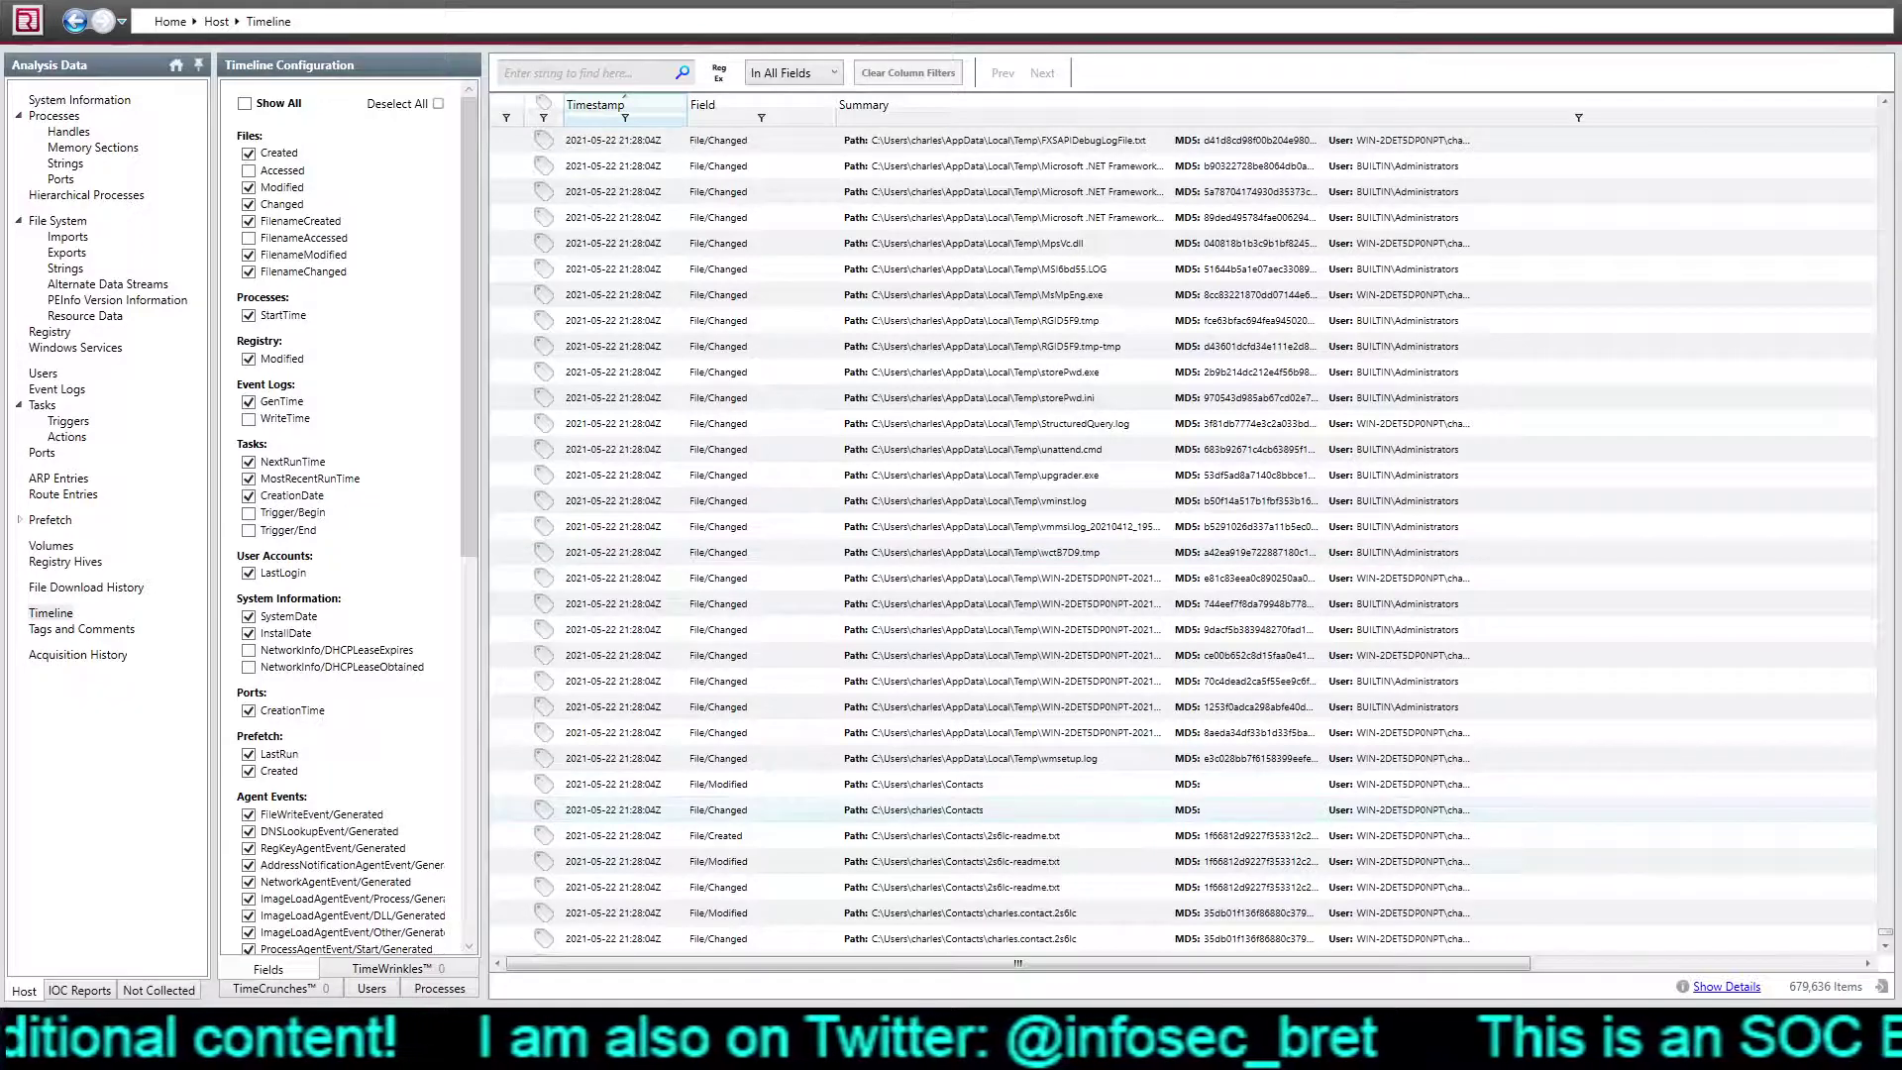
scroll(1184, 535, "down", 1)
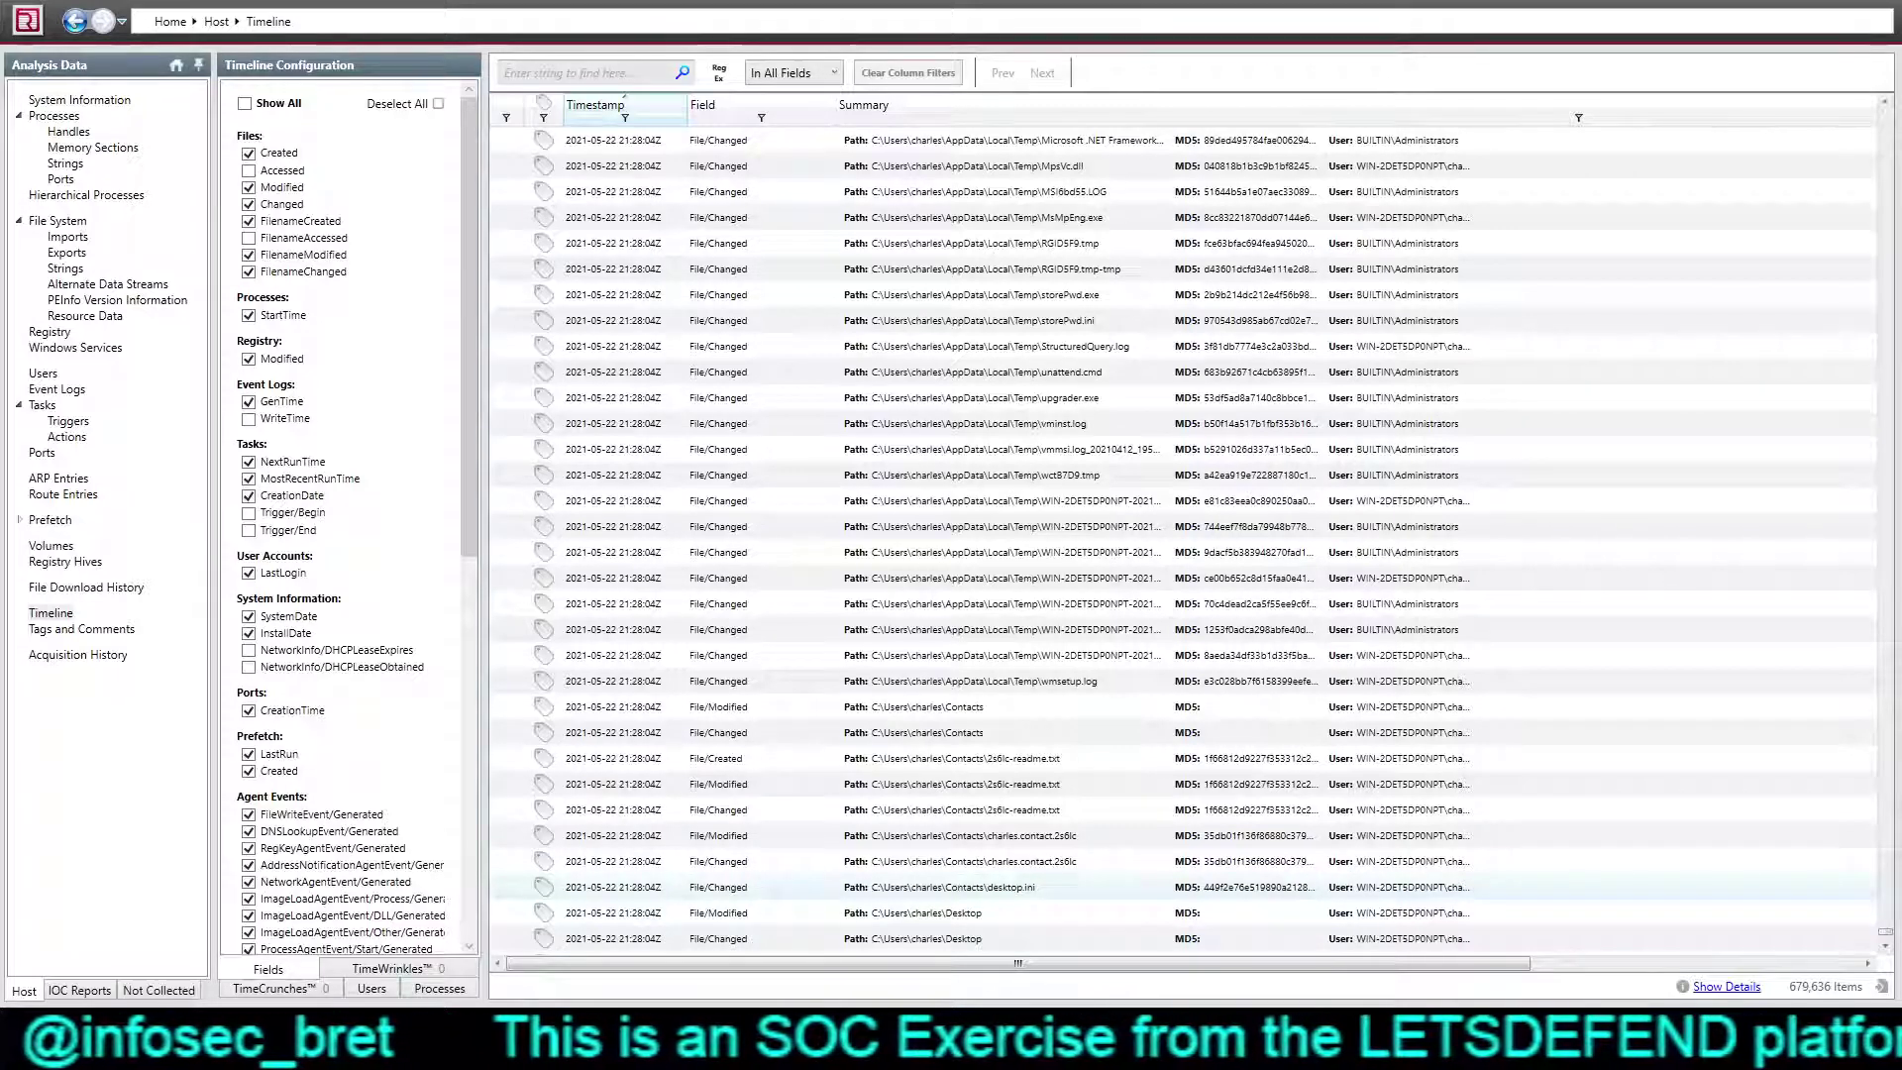
scroll(1183, 535, "down", 1)
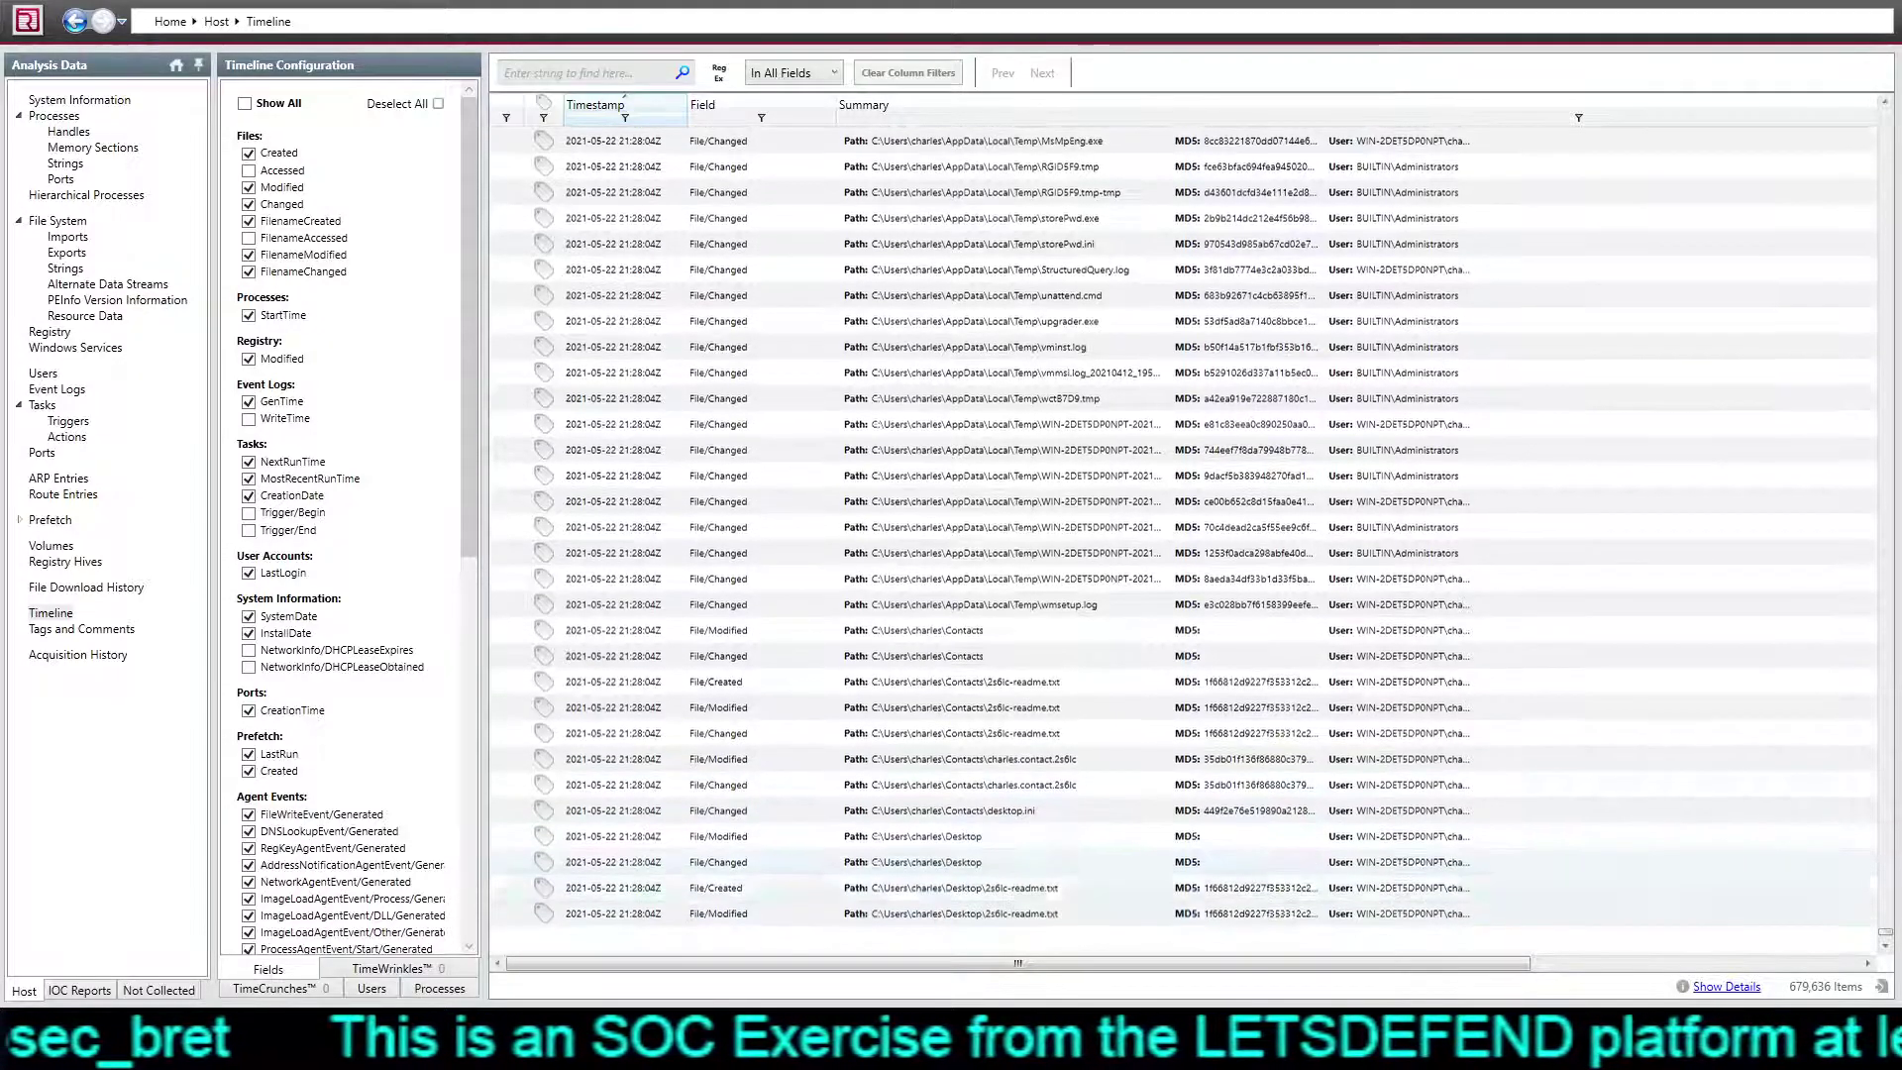
scroll(1183, 535, "down", 1)
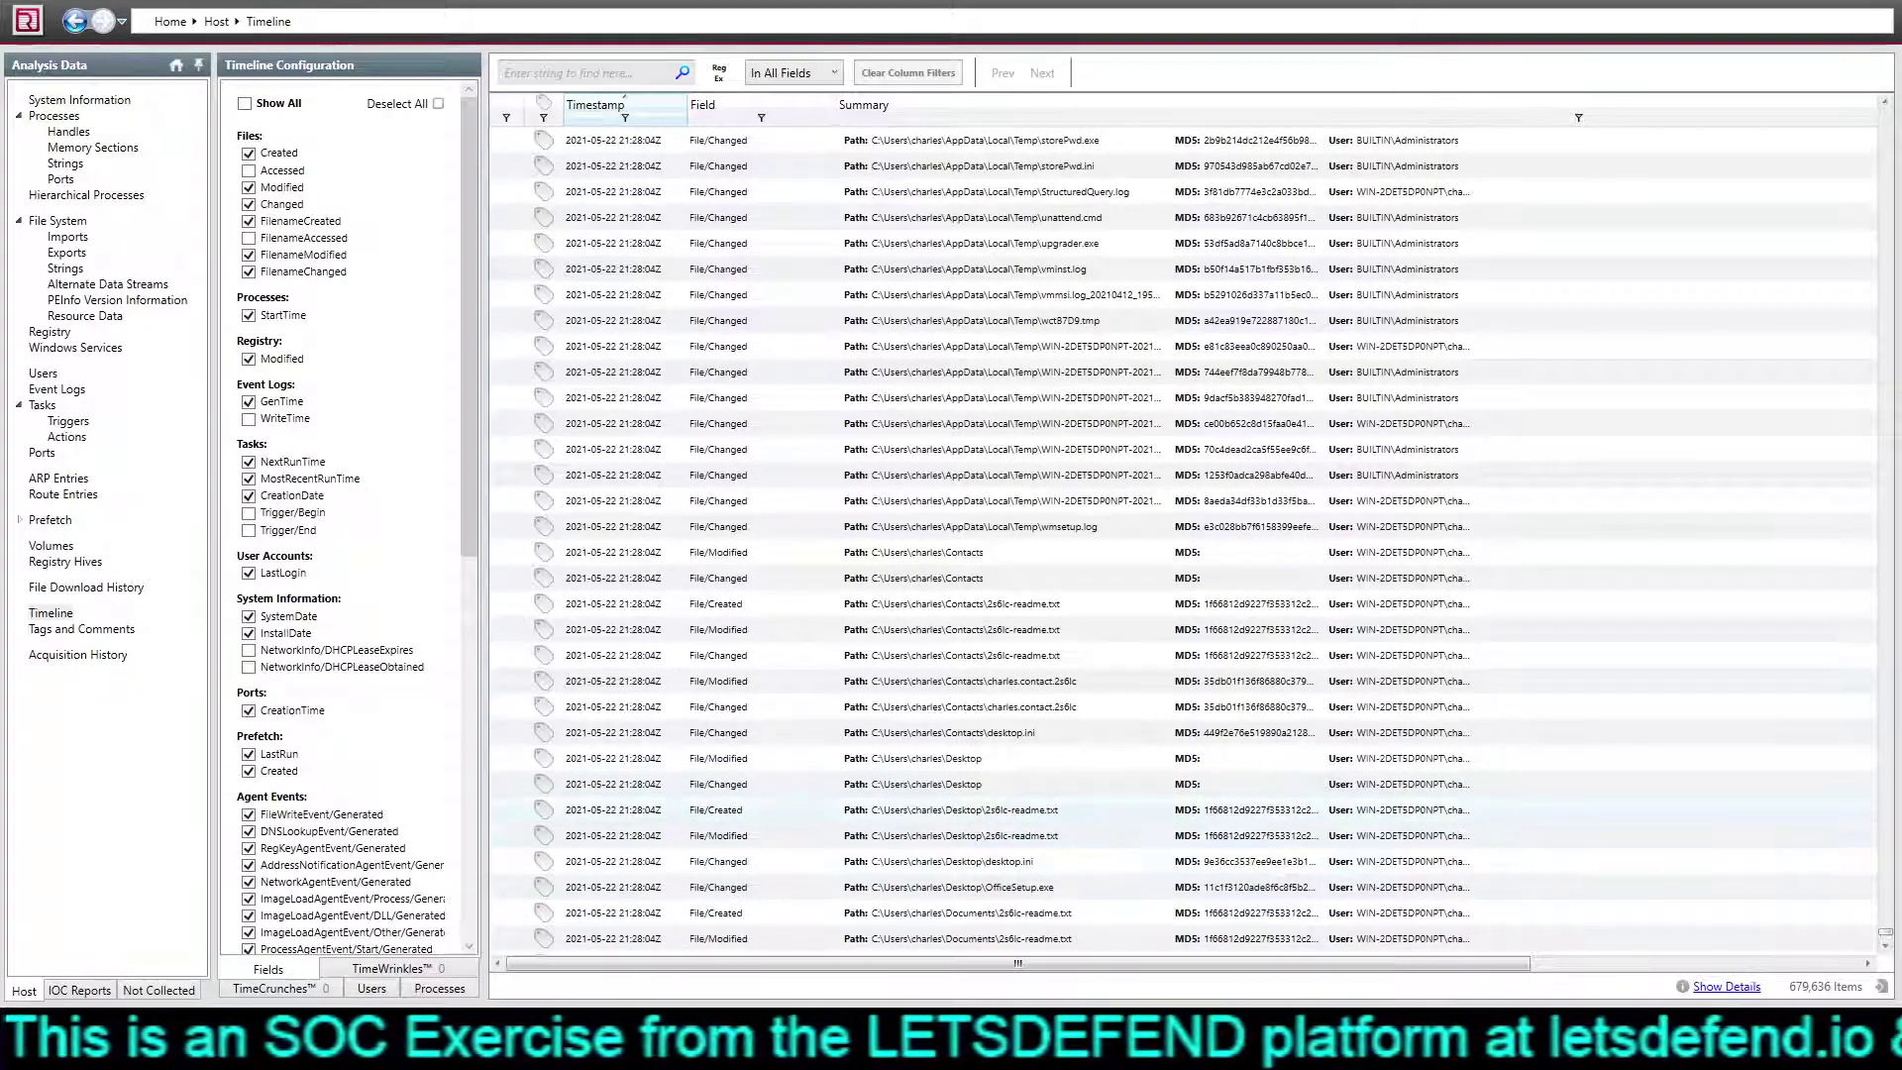
scroll(1183, 535, "down", 3)
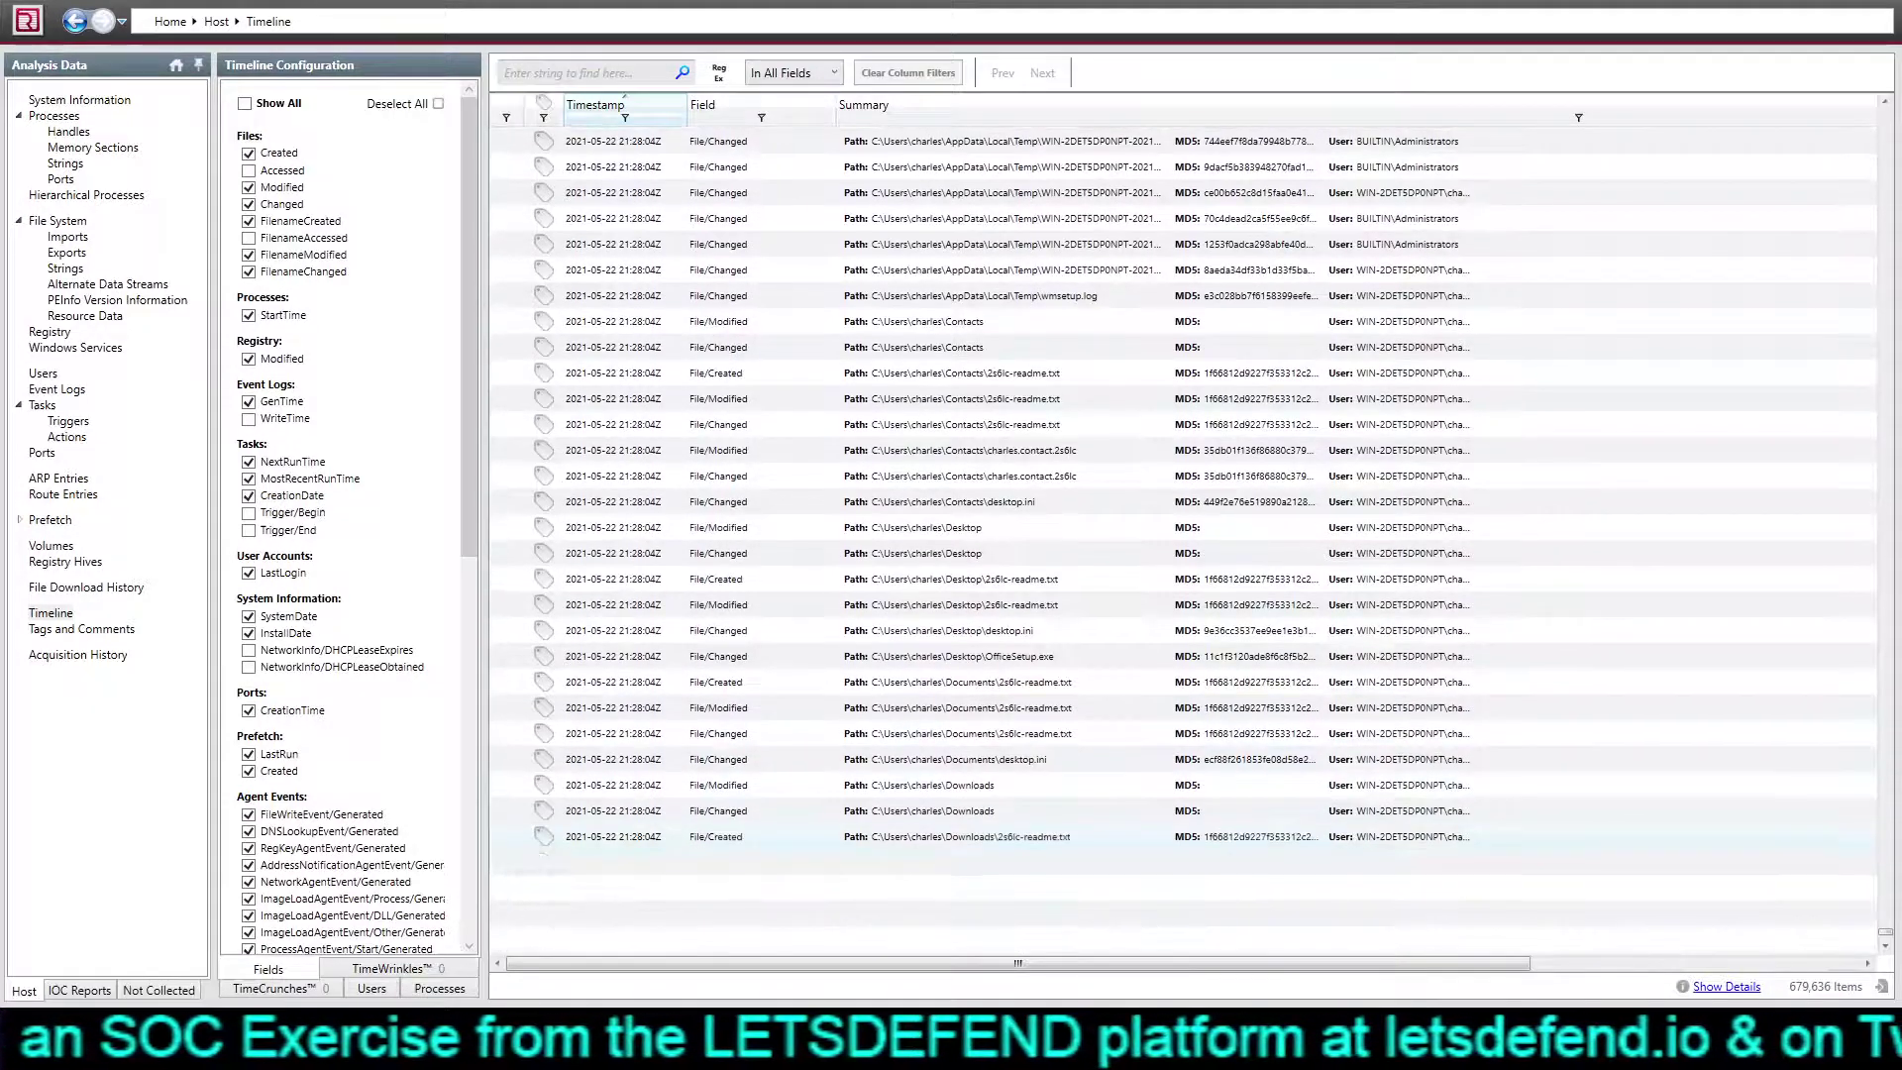
scroll(1183, 536, "down", 1)
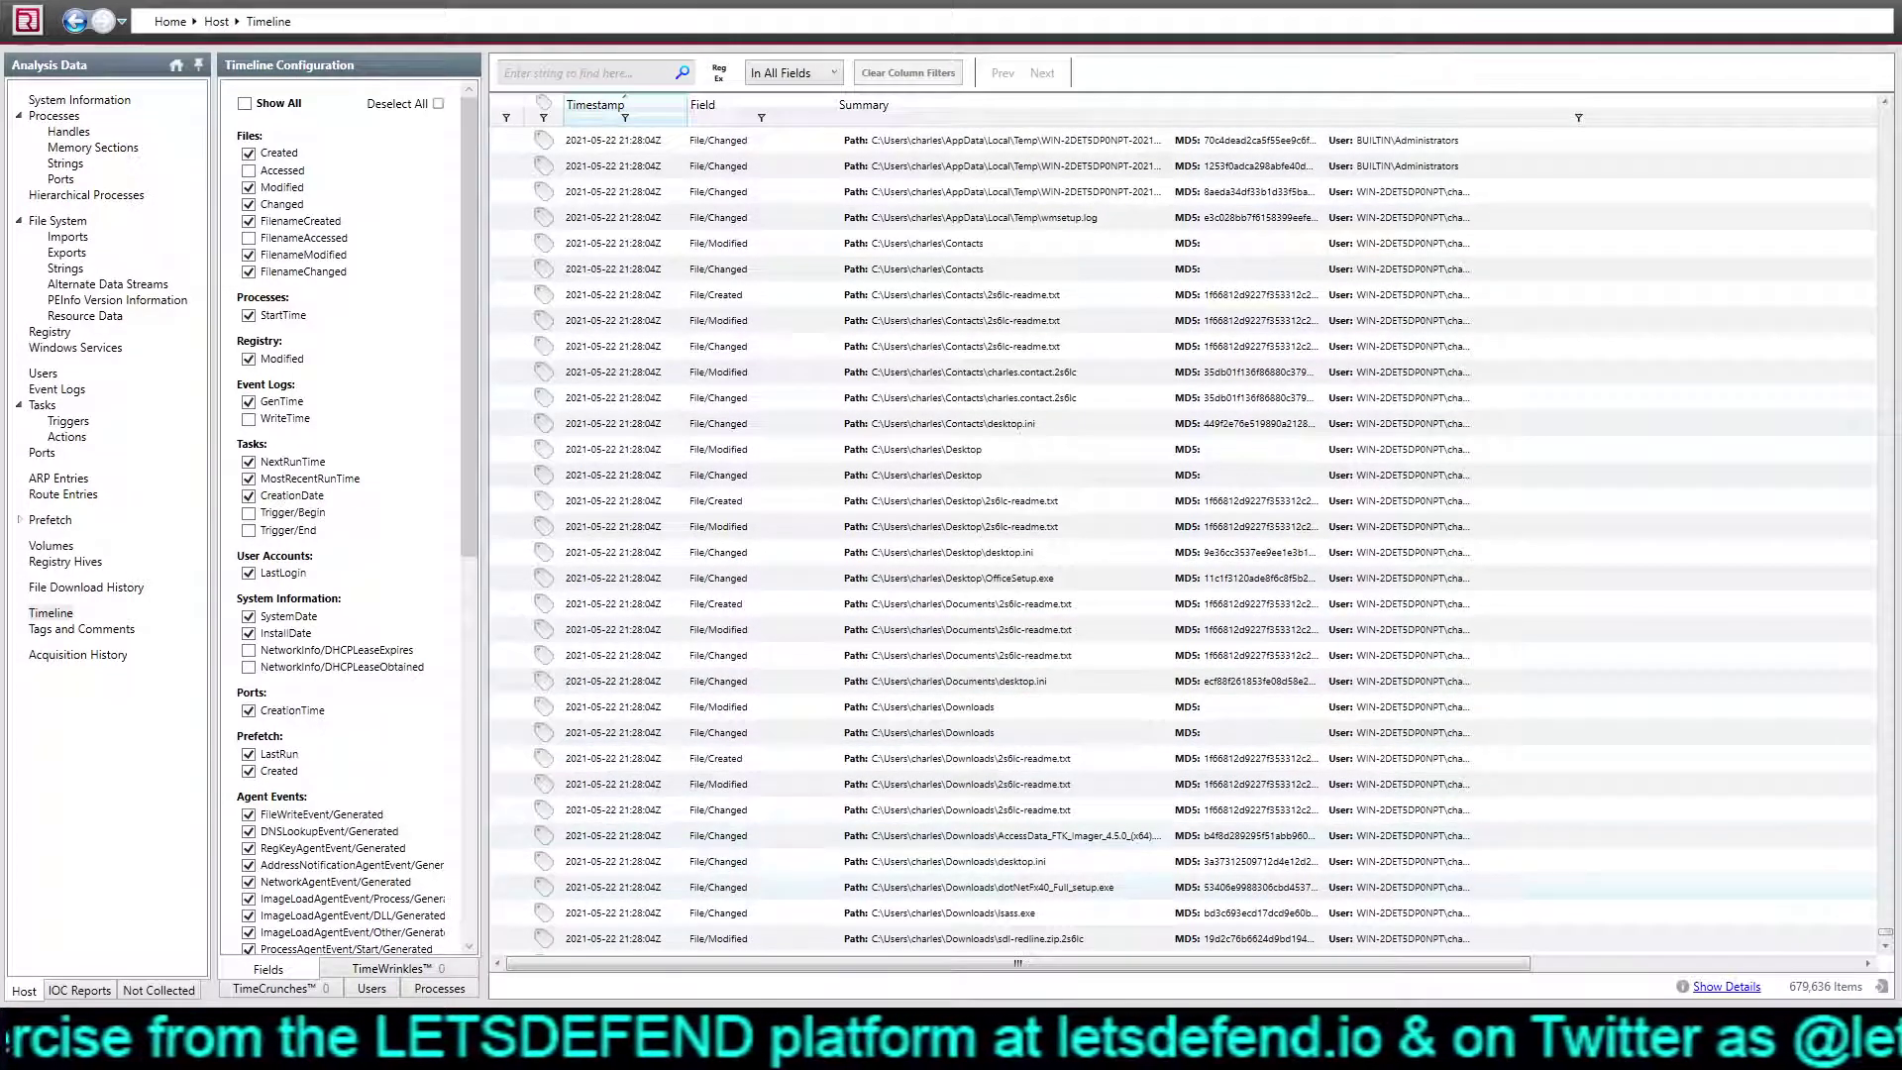
scroll(1183, 535, "down", 1)
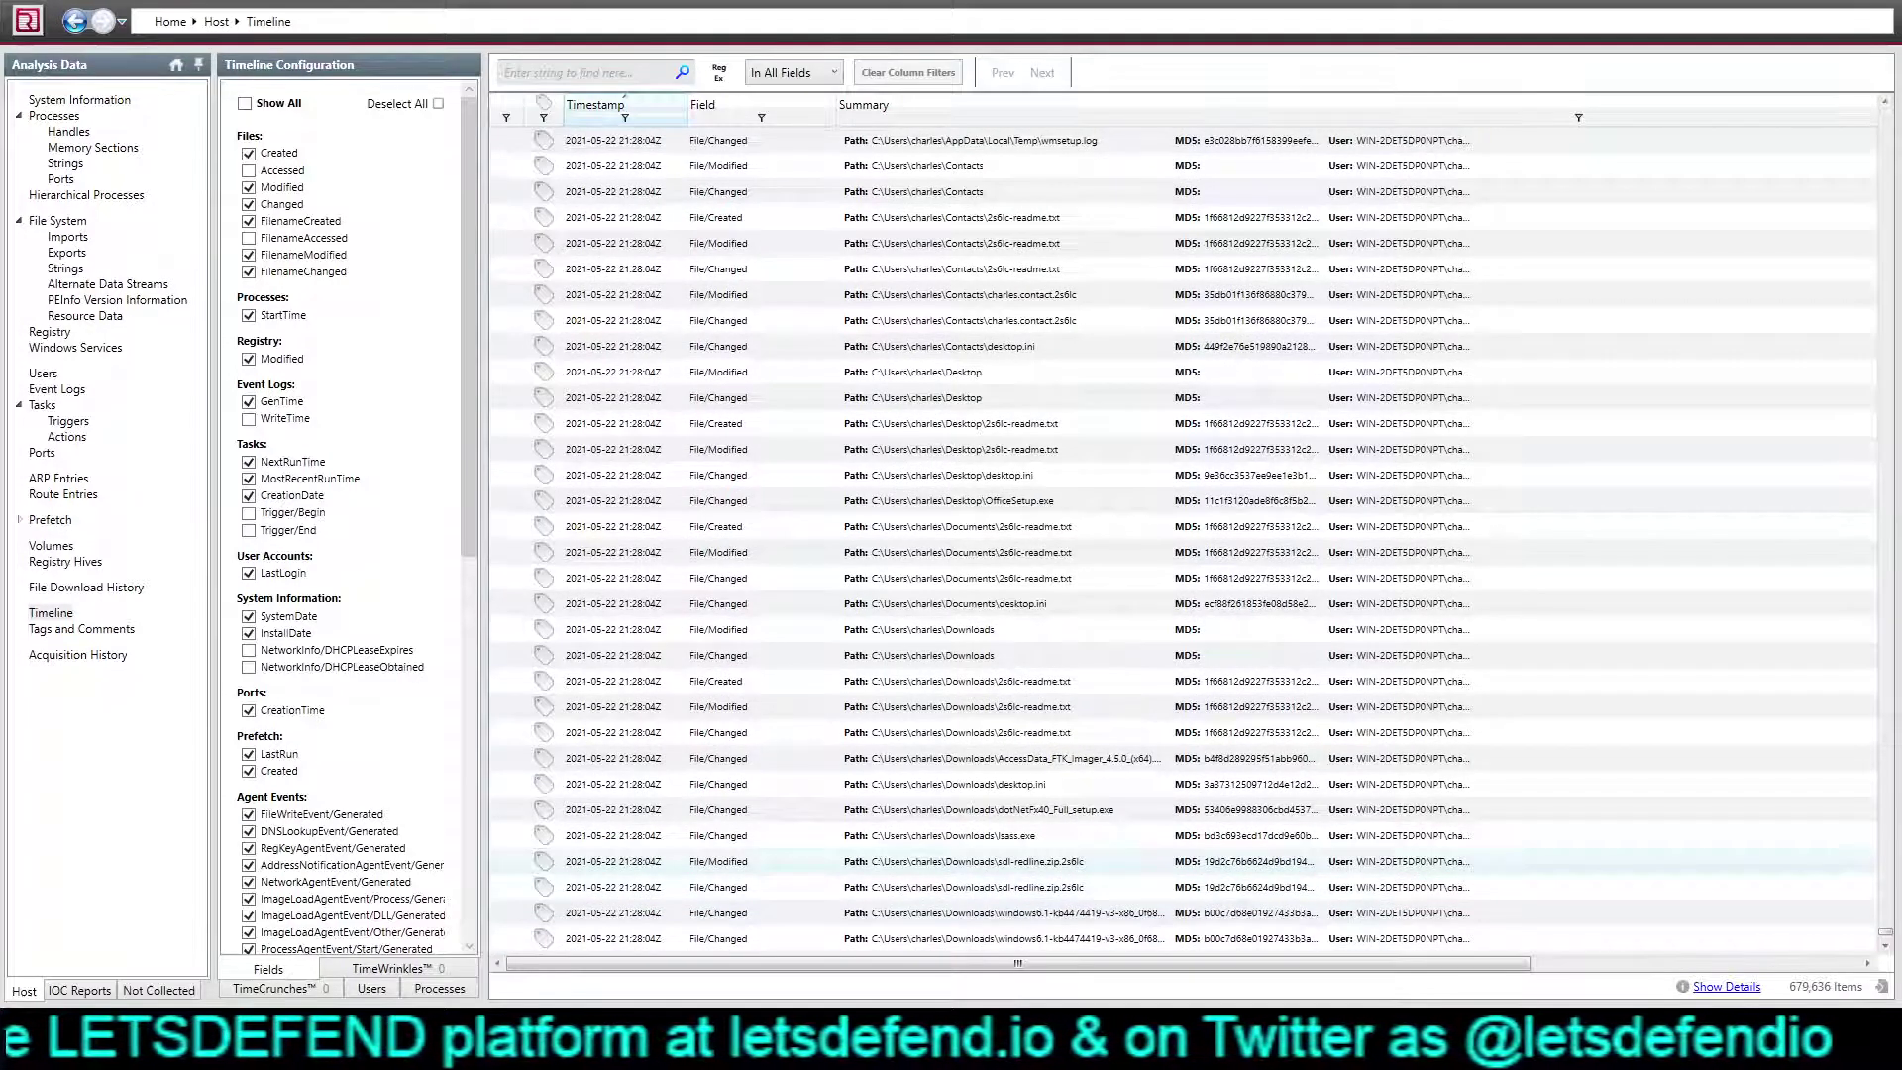
scroll(1183, 535, "down", 2)
scroll(1183, 535, "down", 2)
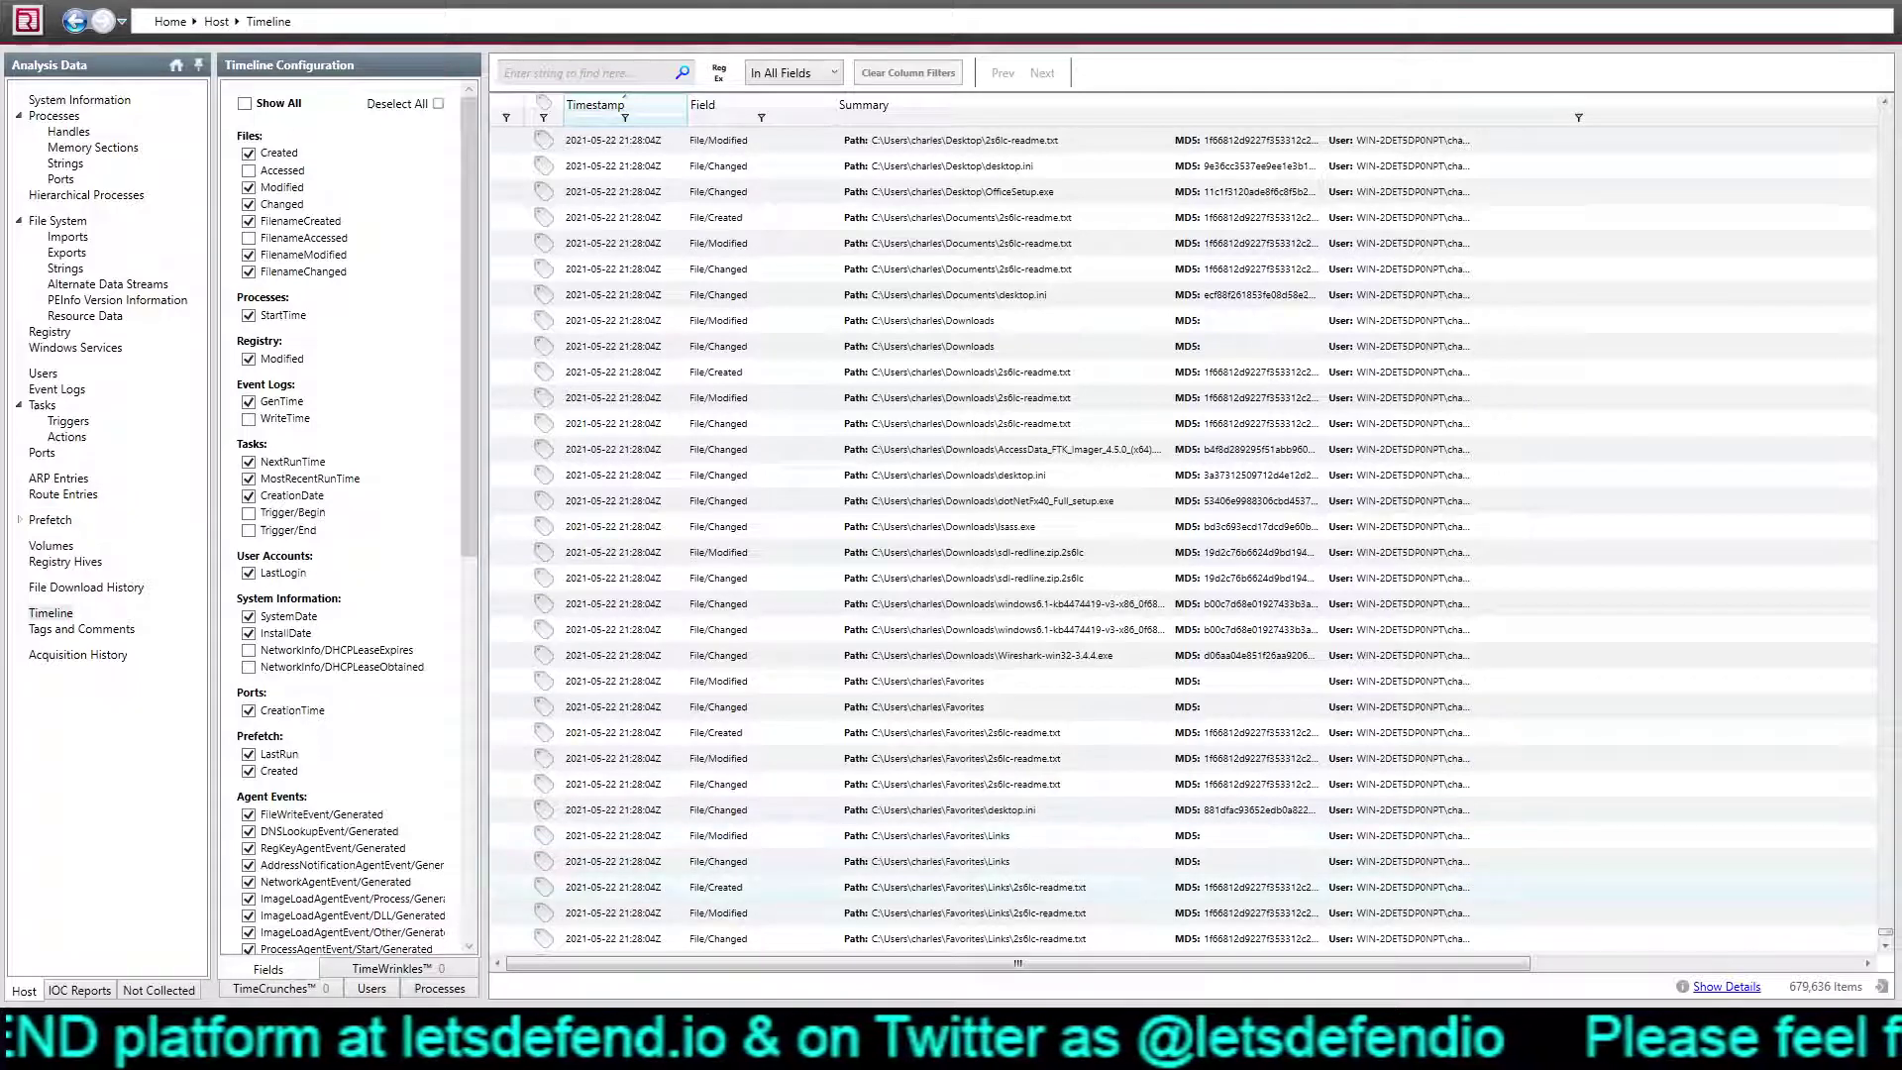
scroll(1183, 535, "down", 1)
scroll(1183, 535, "down", 3)
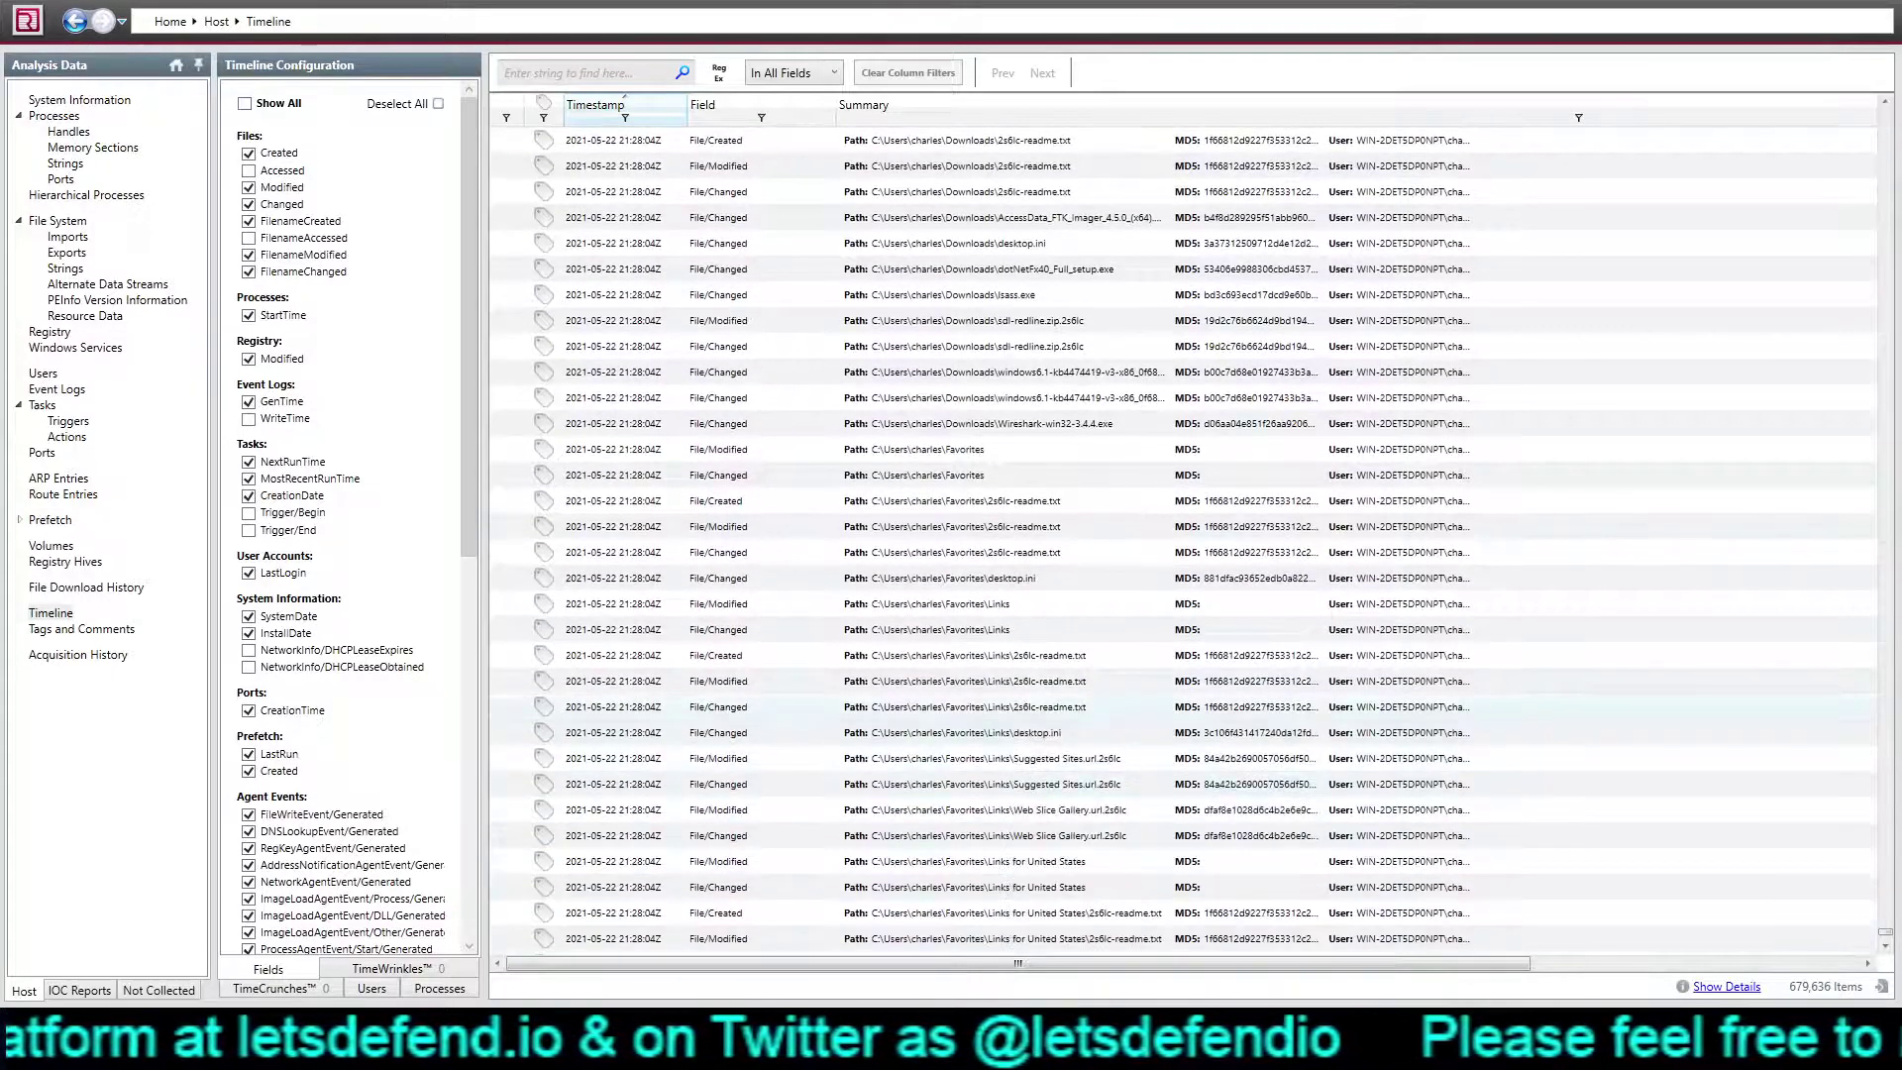
scroll(1183, 535, "down", 1)
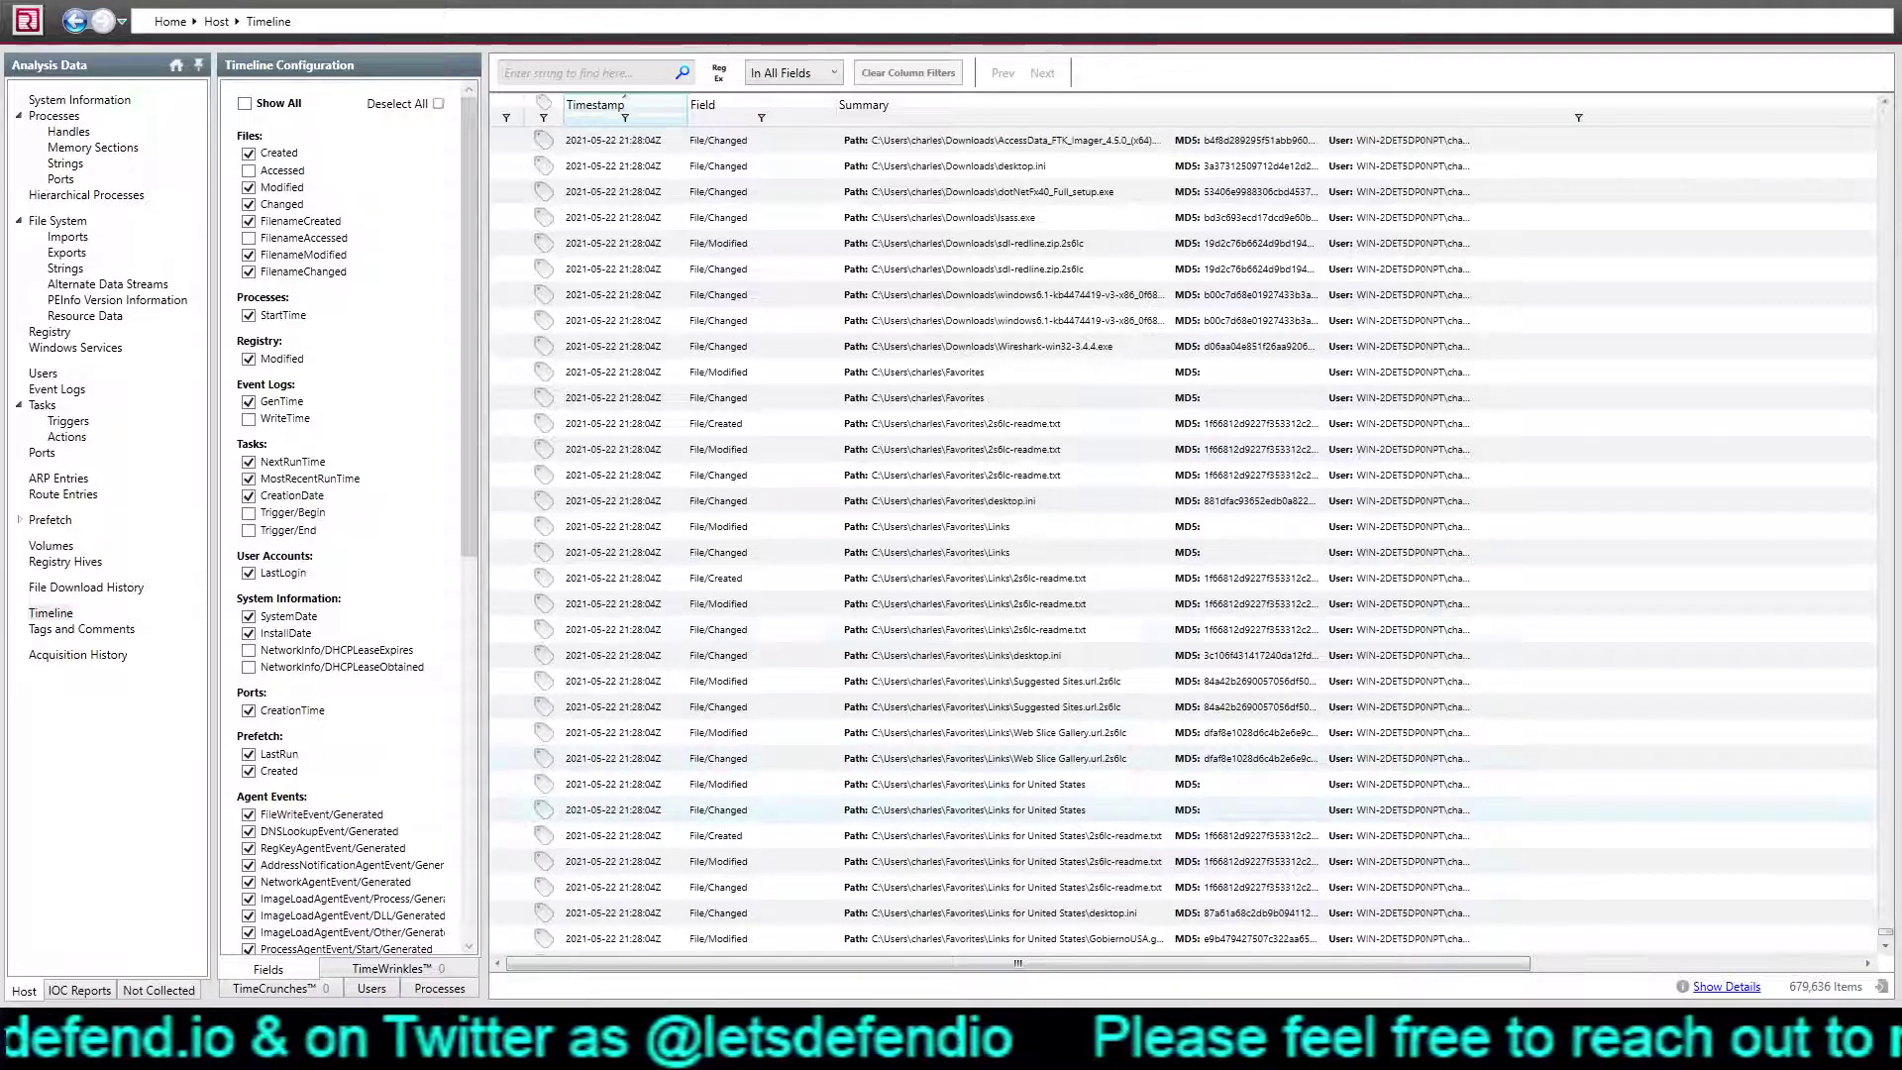
Step: Review the timeline backwards from the Favorites file changes to the process and file events at 21:28:02Z
scroll(1183, 535, "up", 1)
scroll(1183, 535, "up", 4)
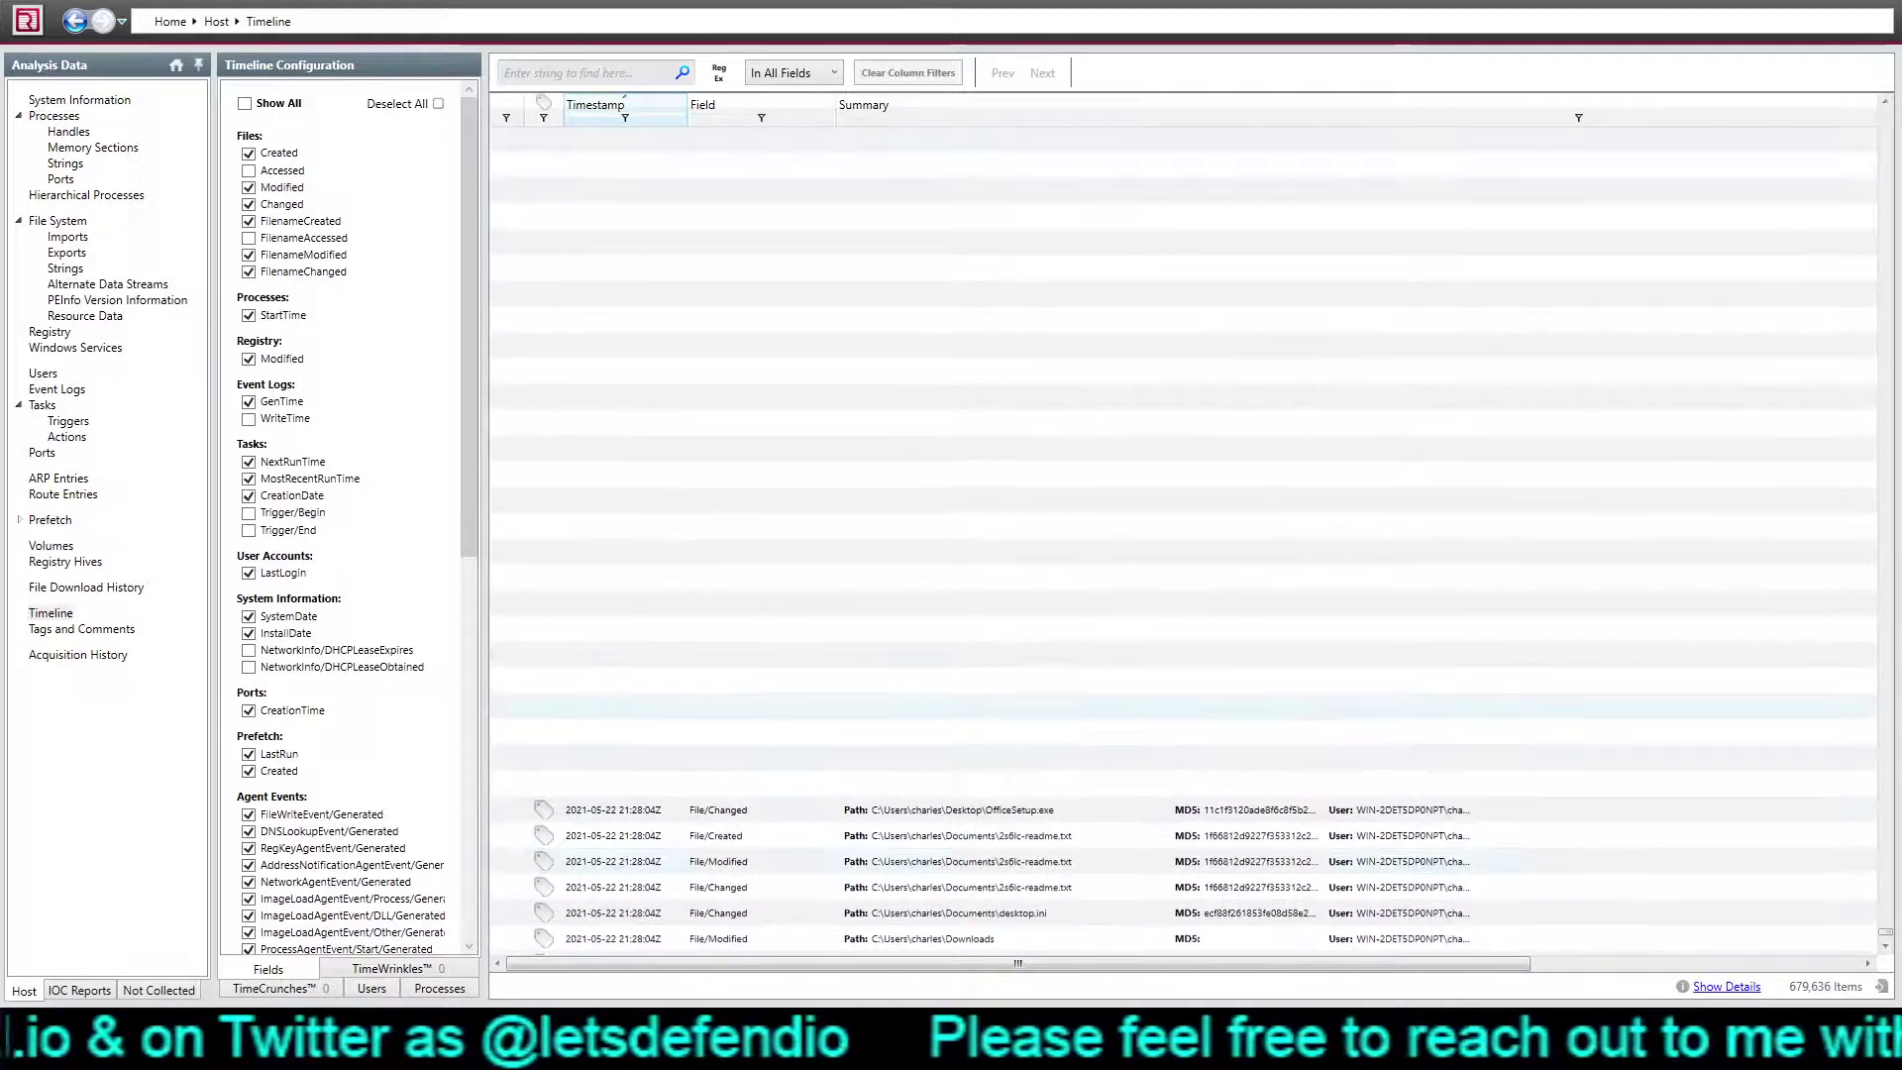
scroll(1183, 535, "up", 1)
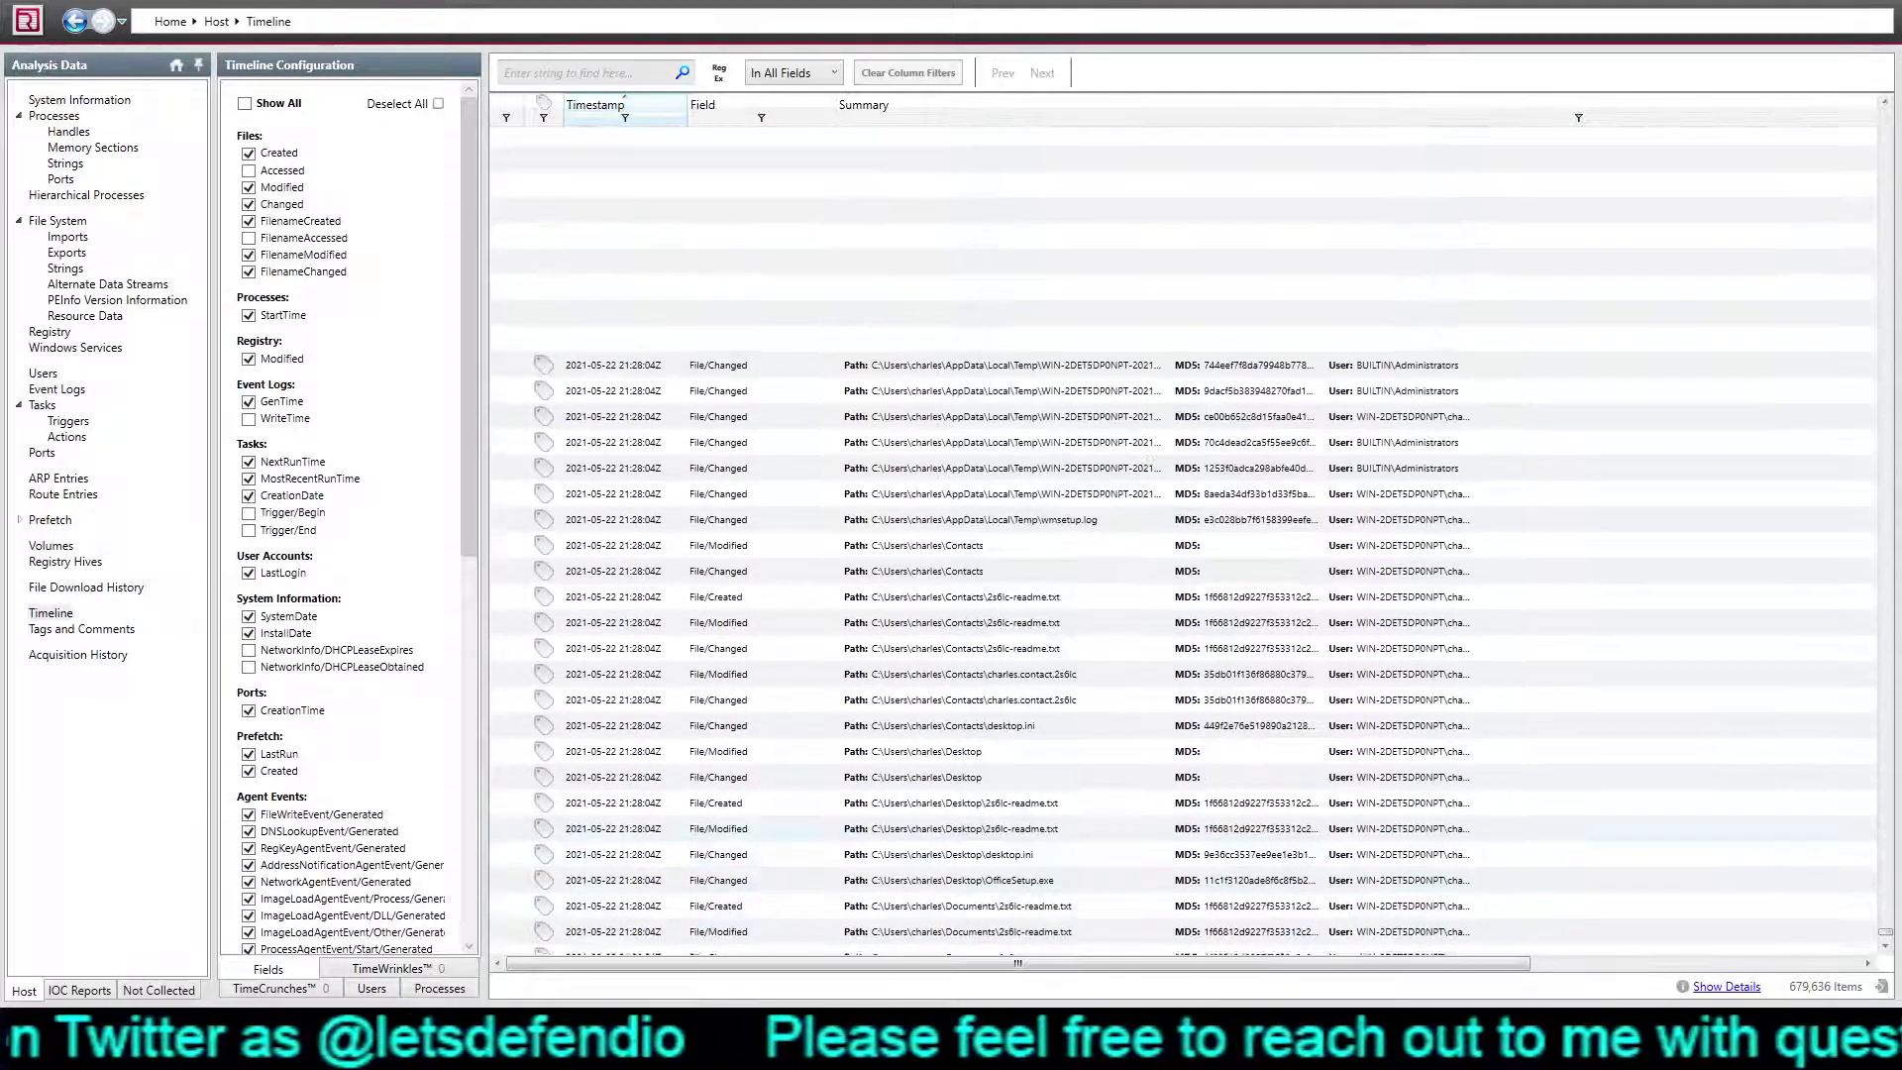
scroll(1183, 535, "up", 5)
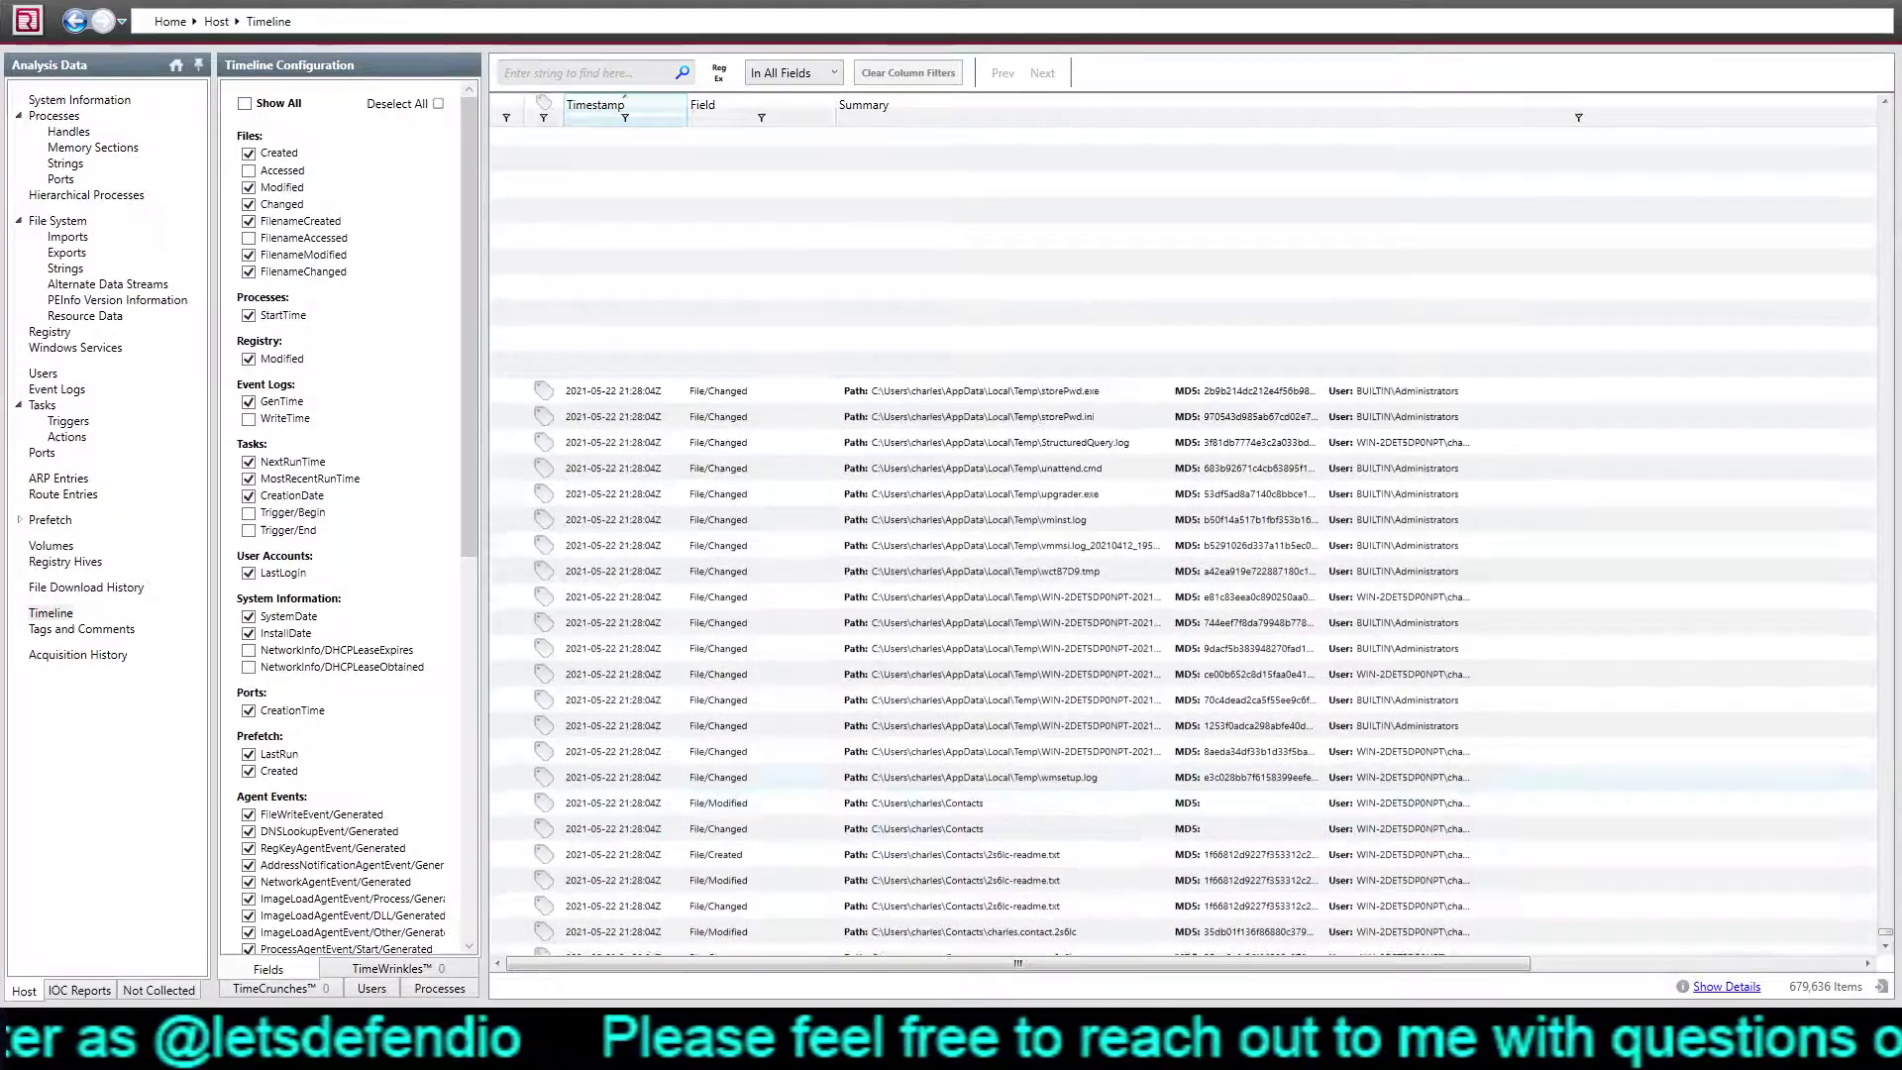
scroll(1183, 535, "up", 2)
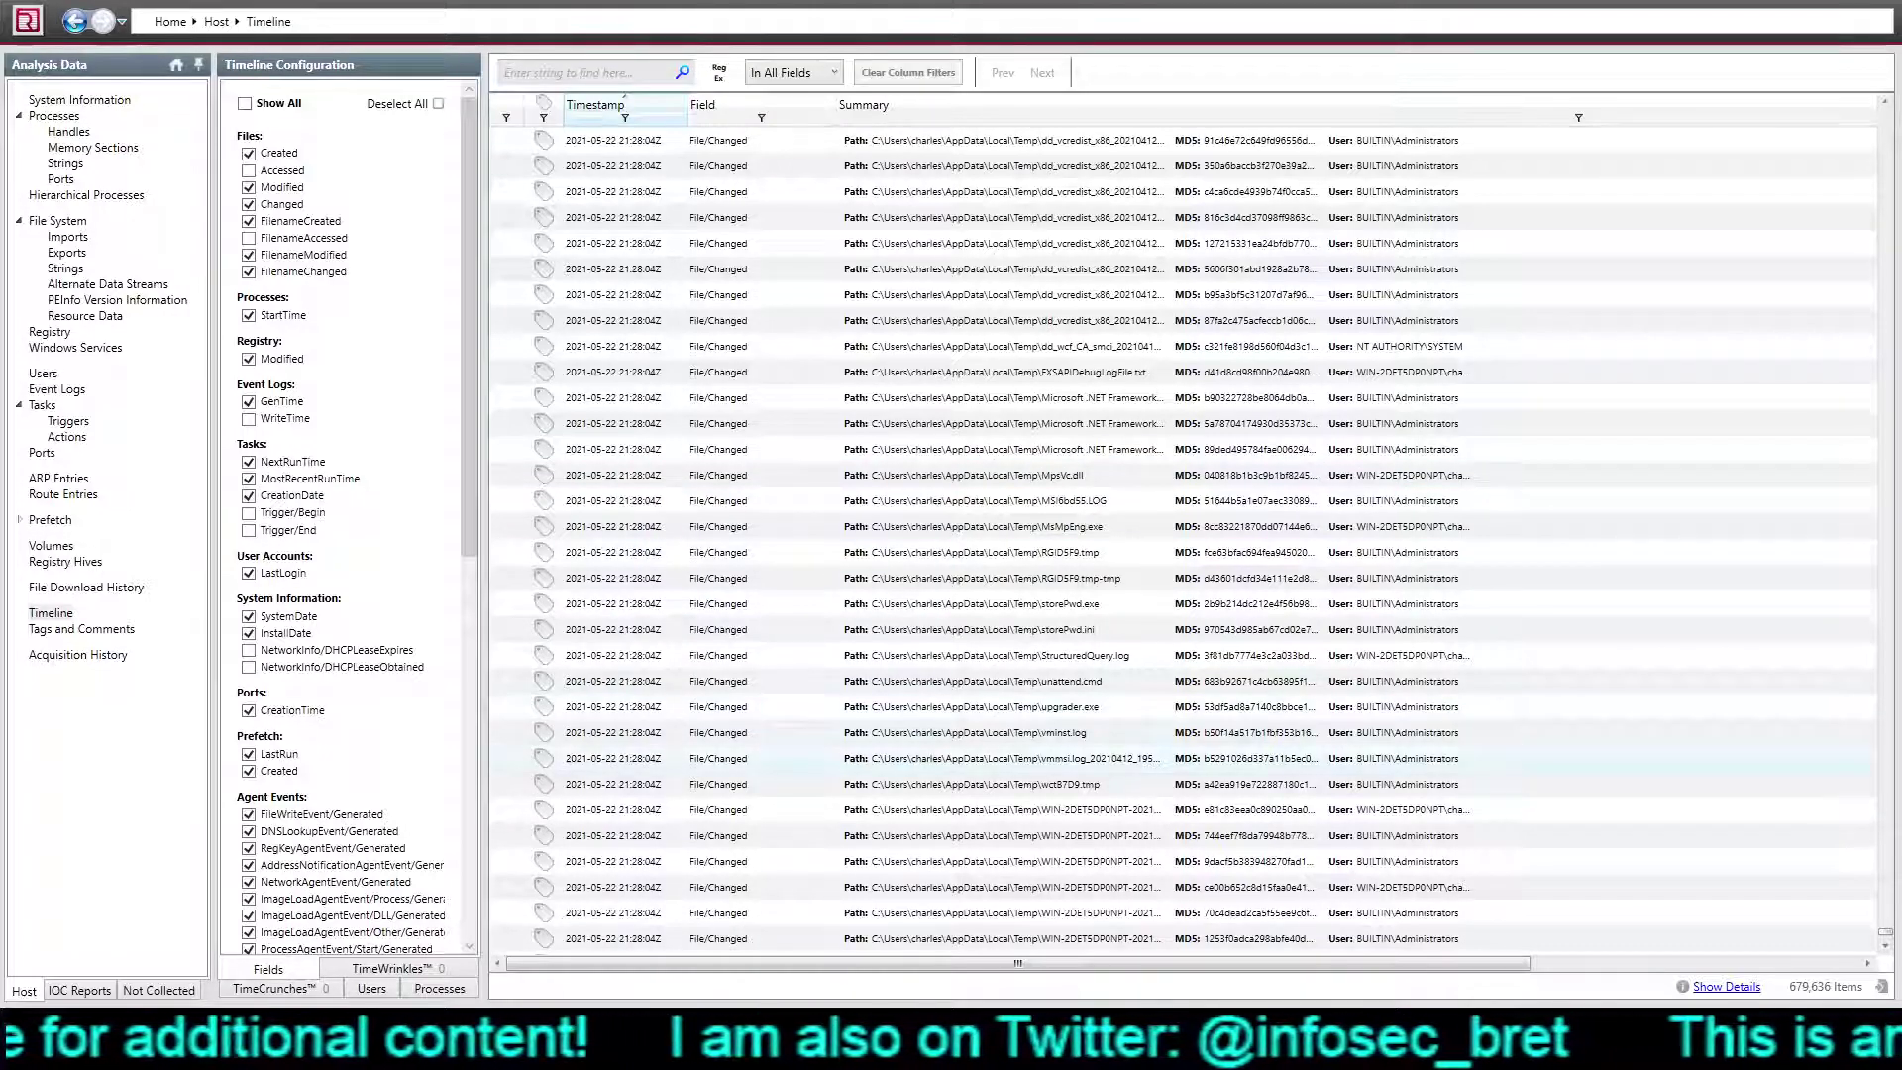
scroll(1184, 540, "up", 5)
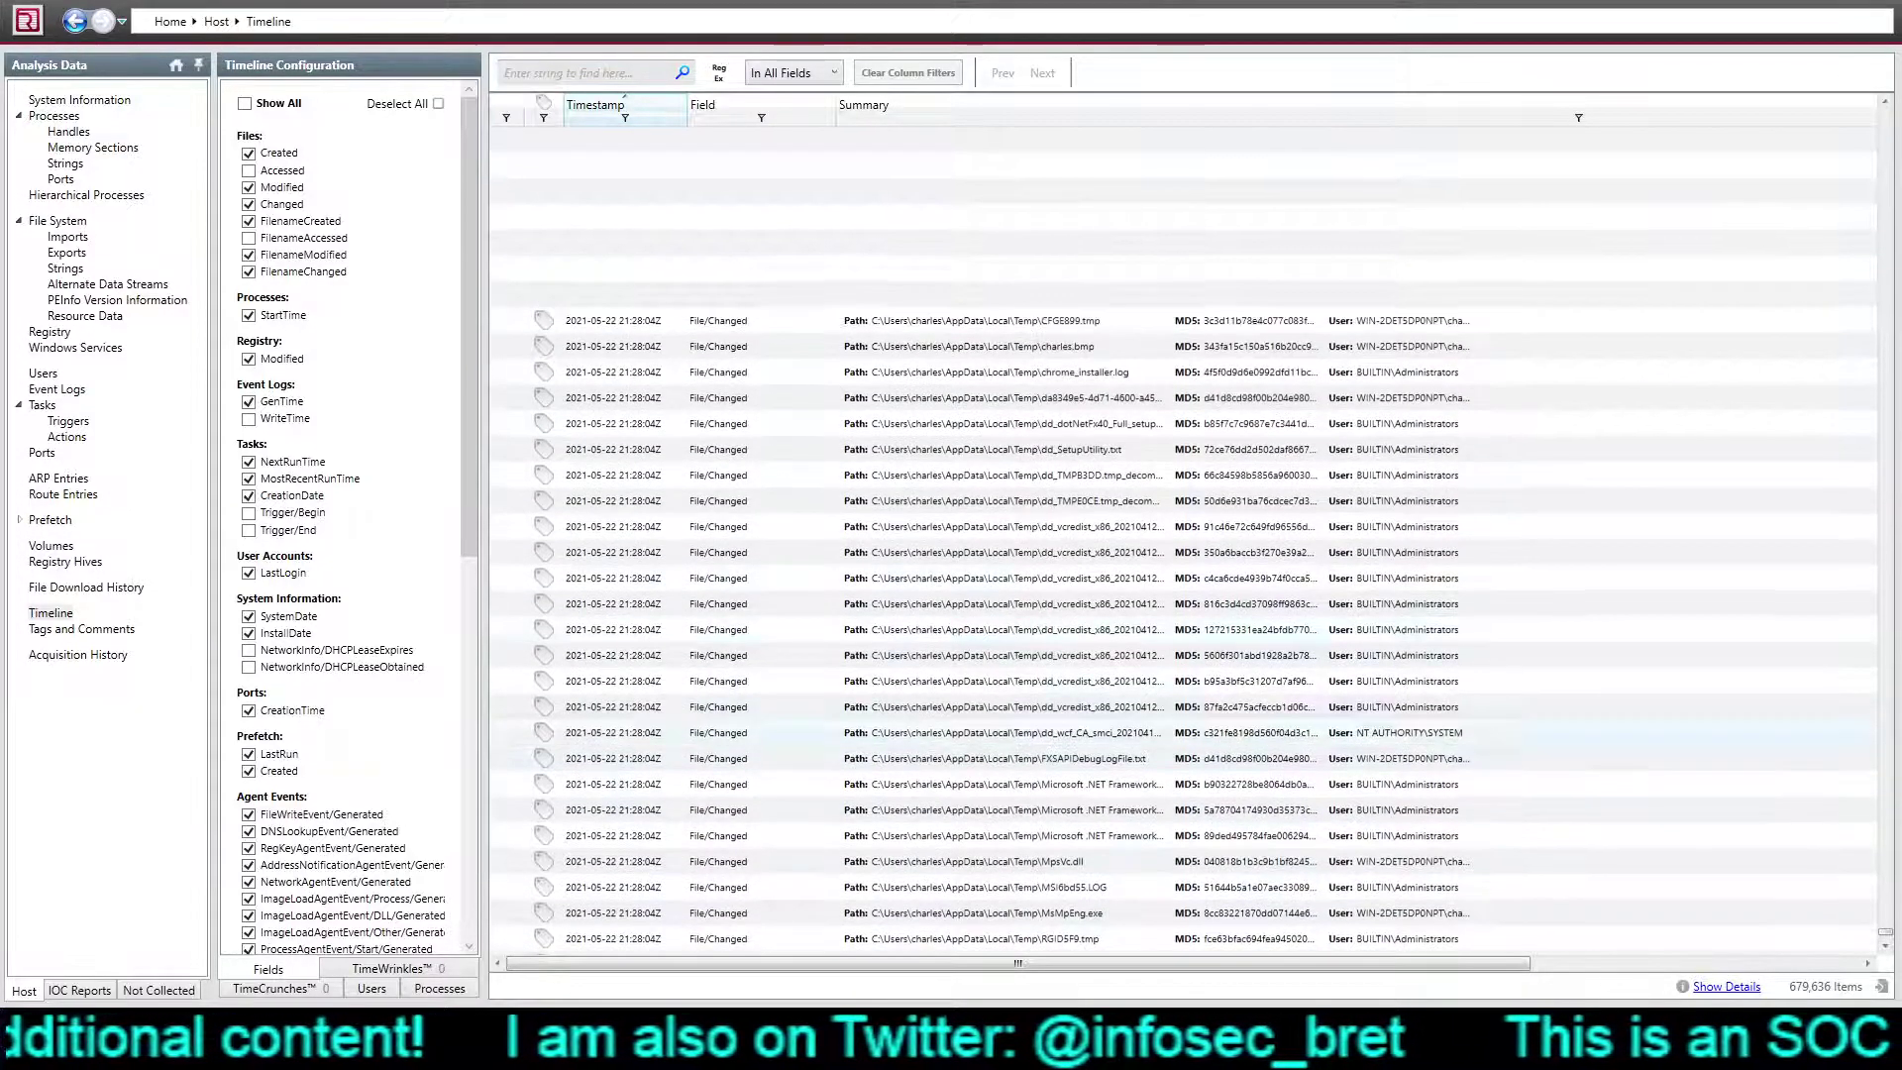
scroll(1184, 540, "up", 5)
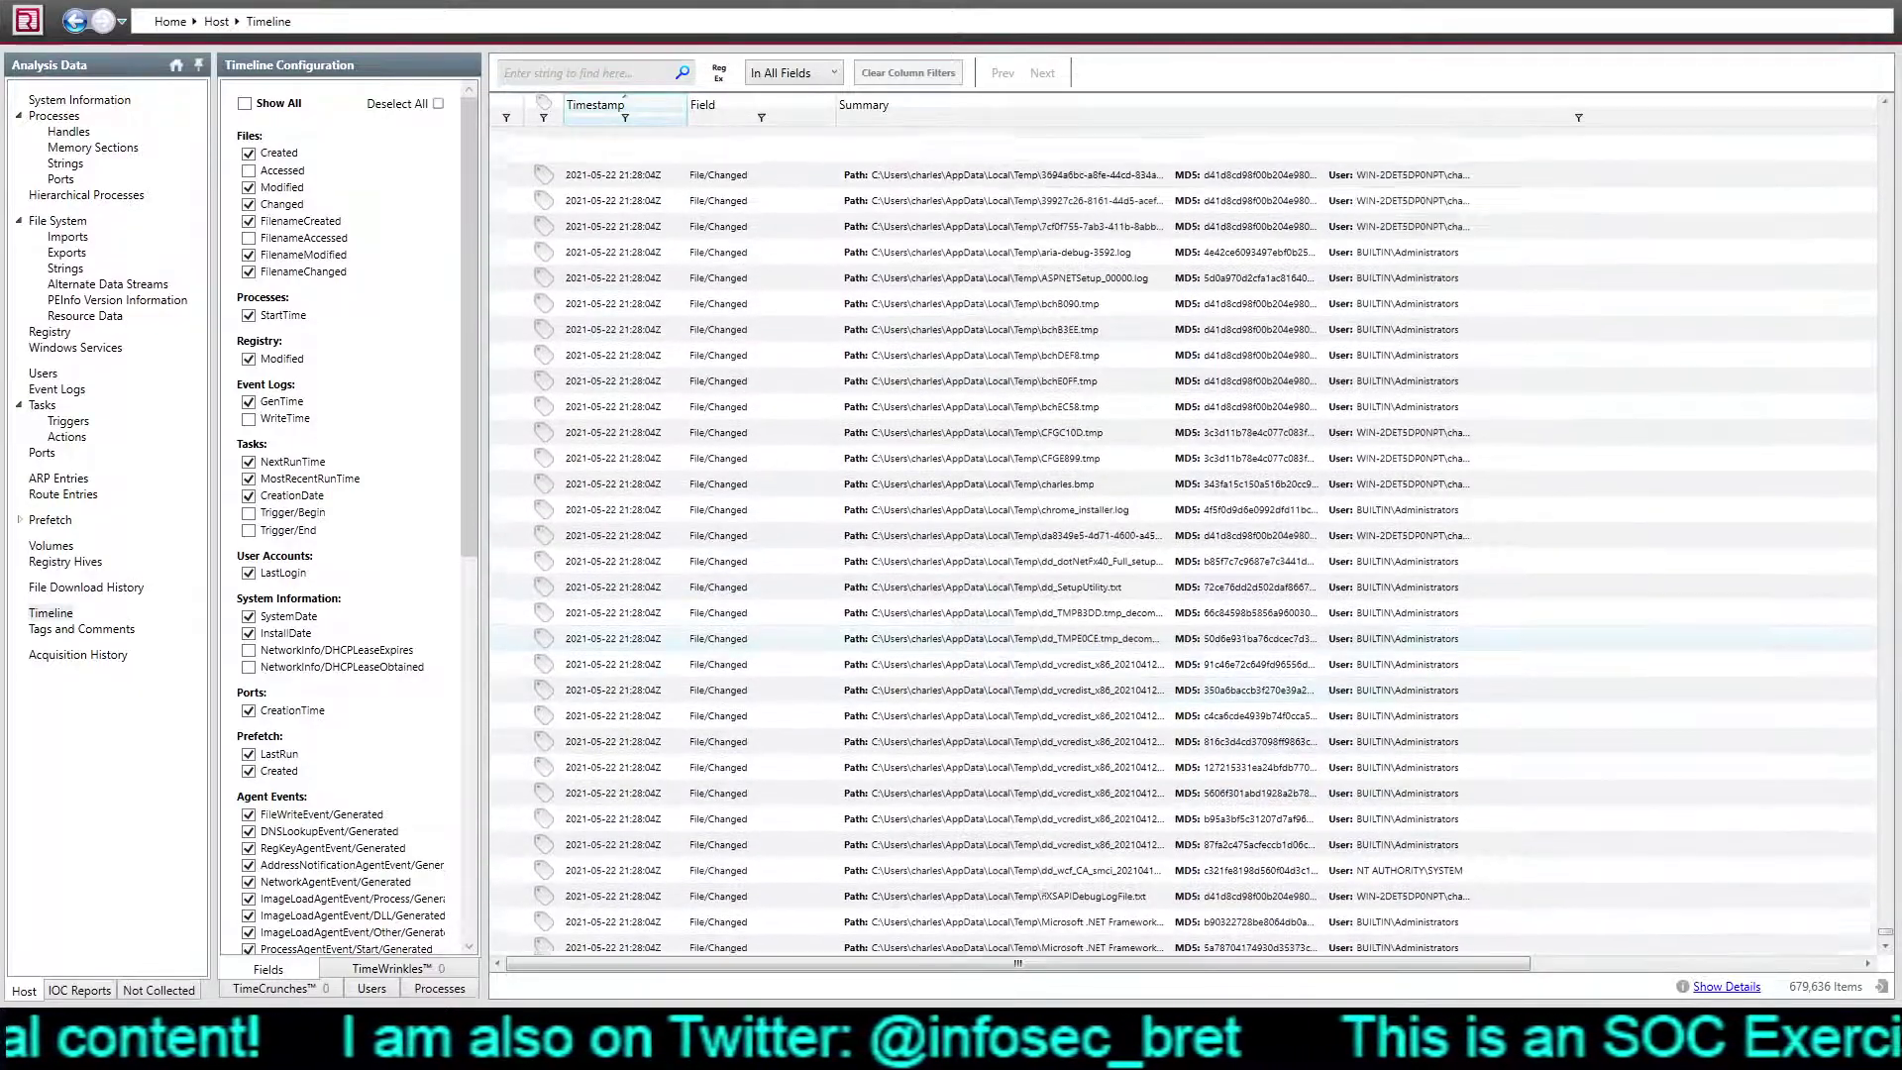
scroll(1184, 540, "up", 4)
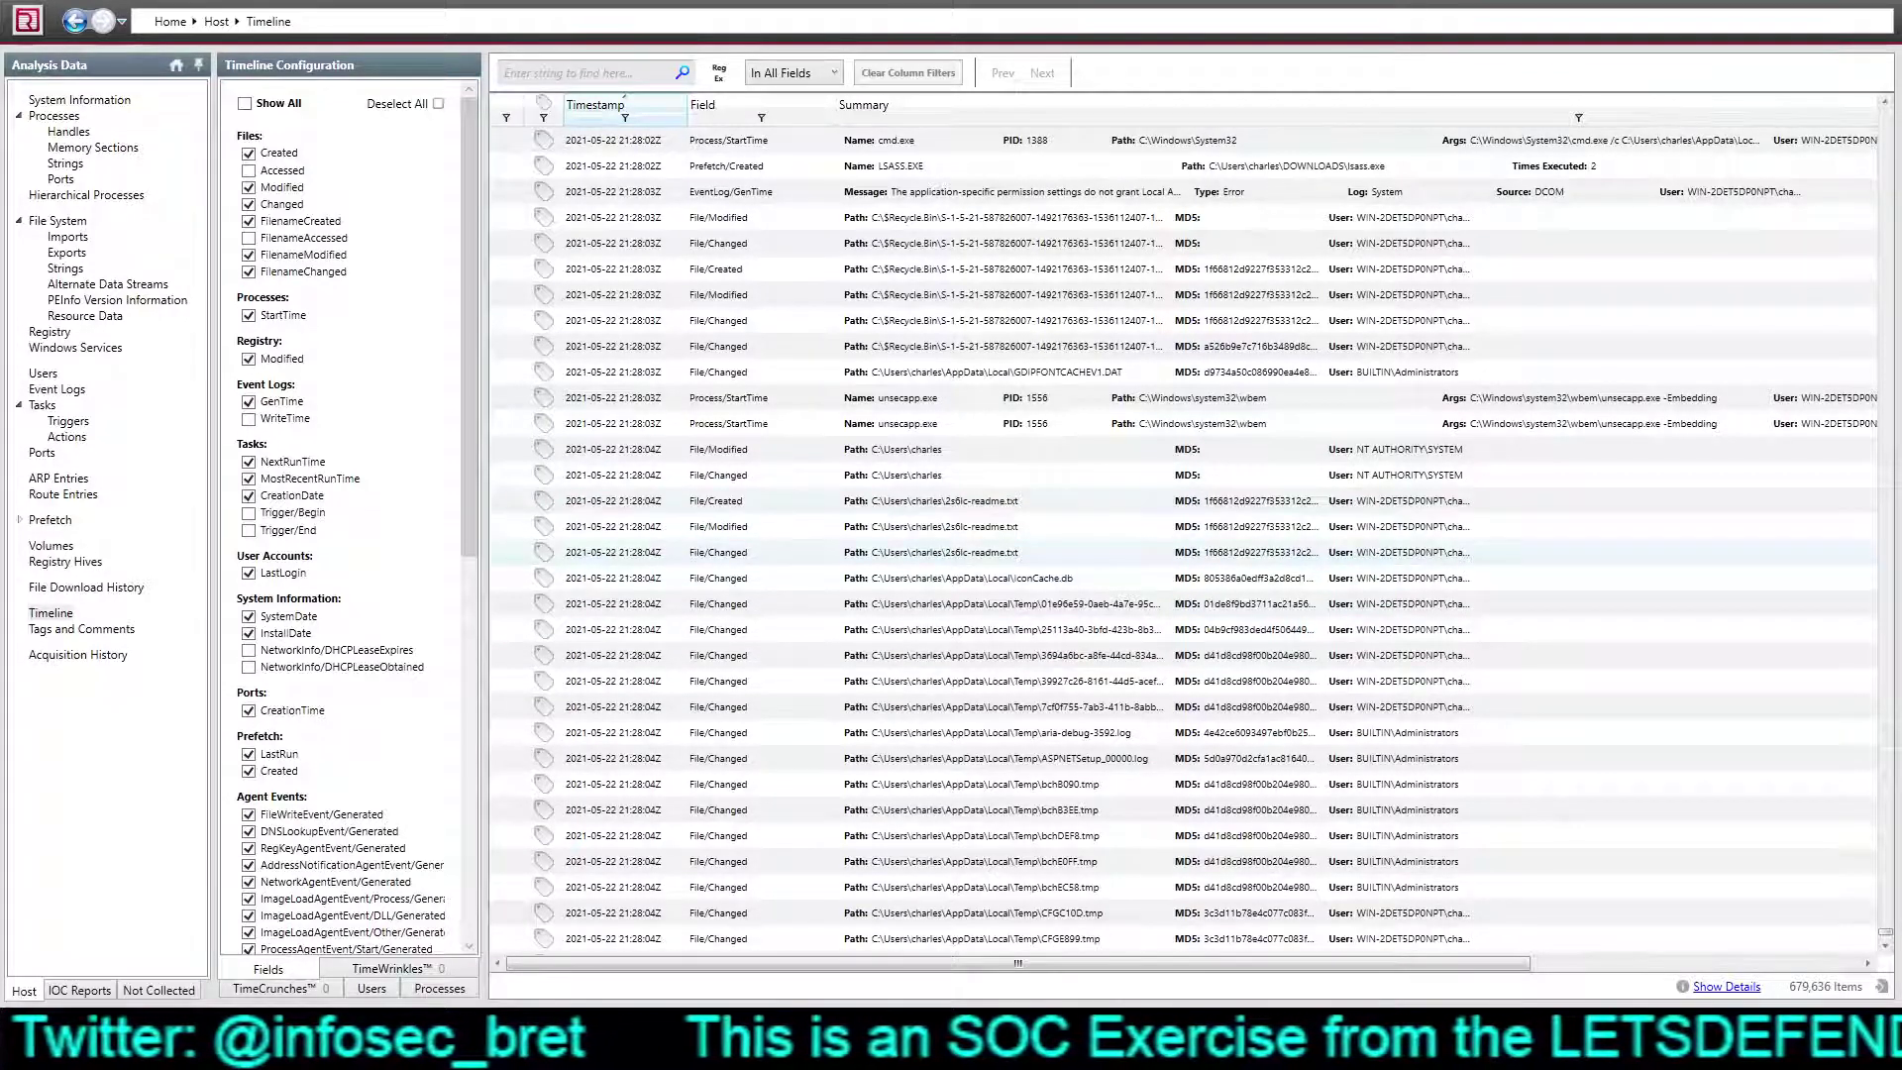
Step: Trace the timeline backwards from the 21:28:04Z readme file entries past the lsass.exe download to the Chrome events at 21:24:53Z
scroll(1184, 540, "up", 5)
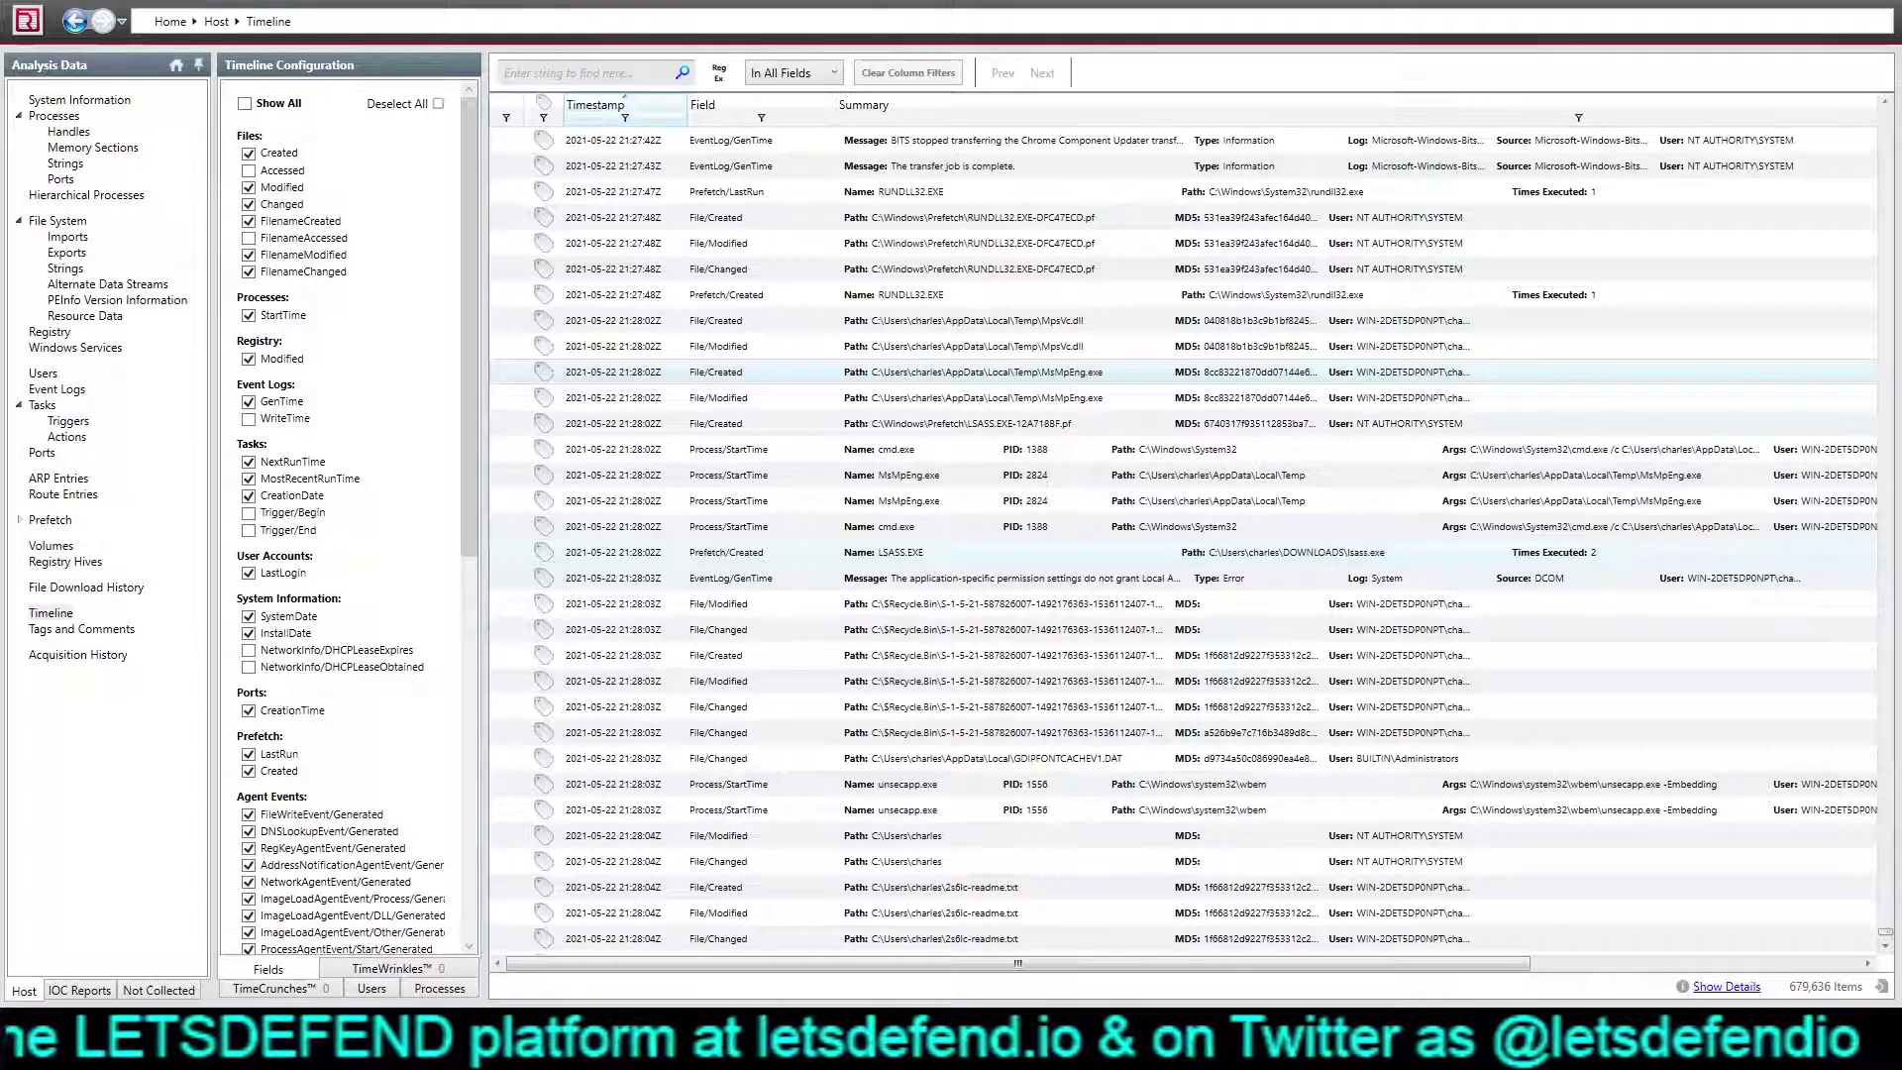
scroll(1184, 535, "up", 1)
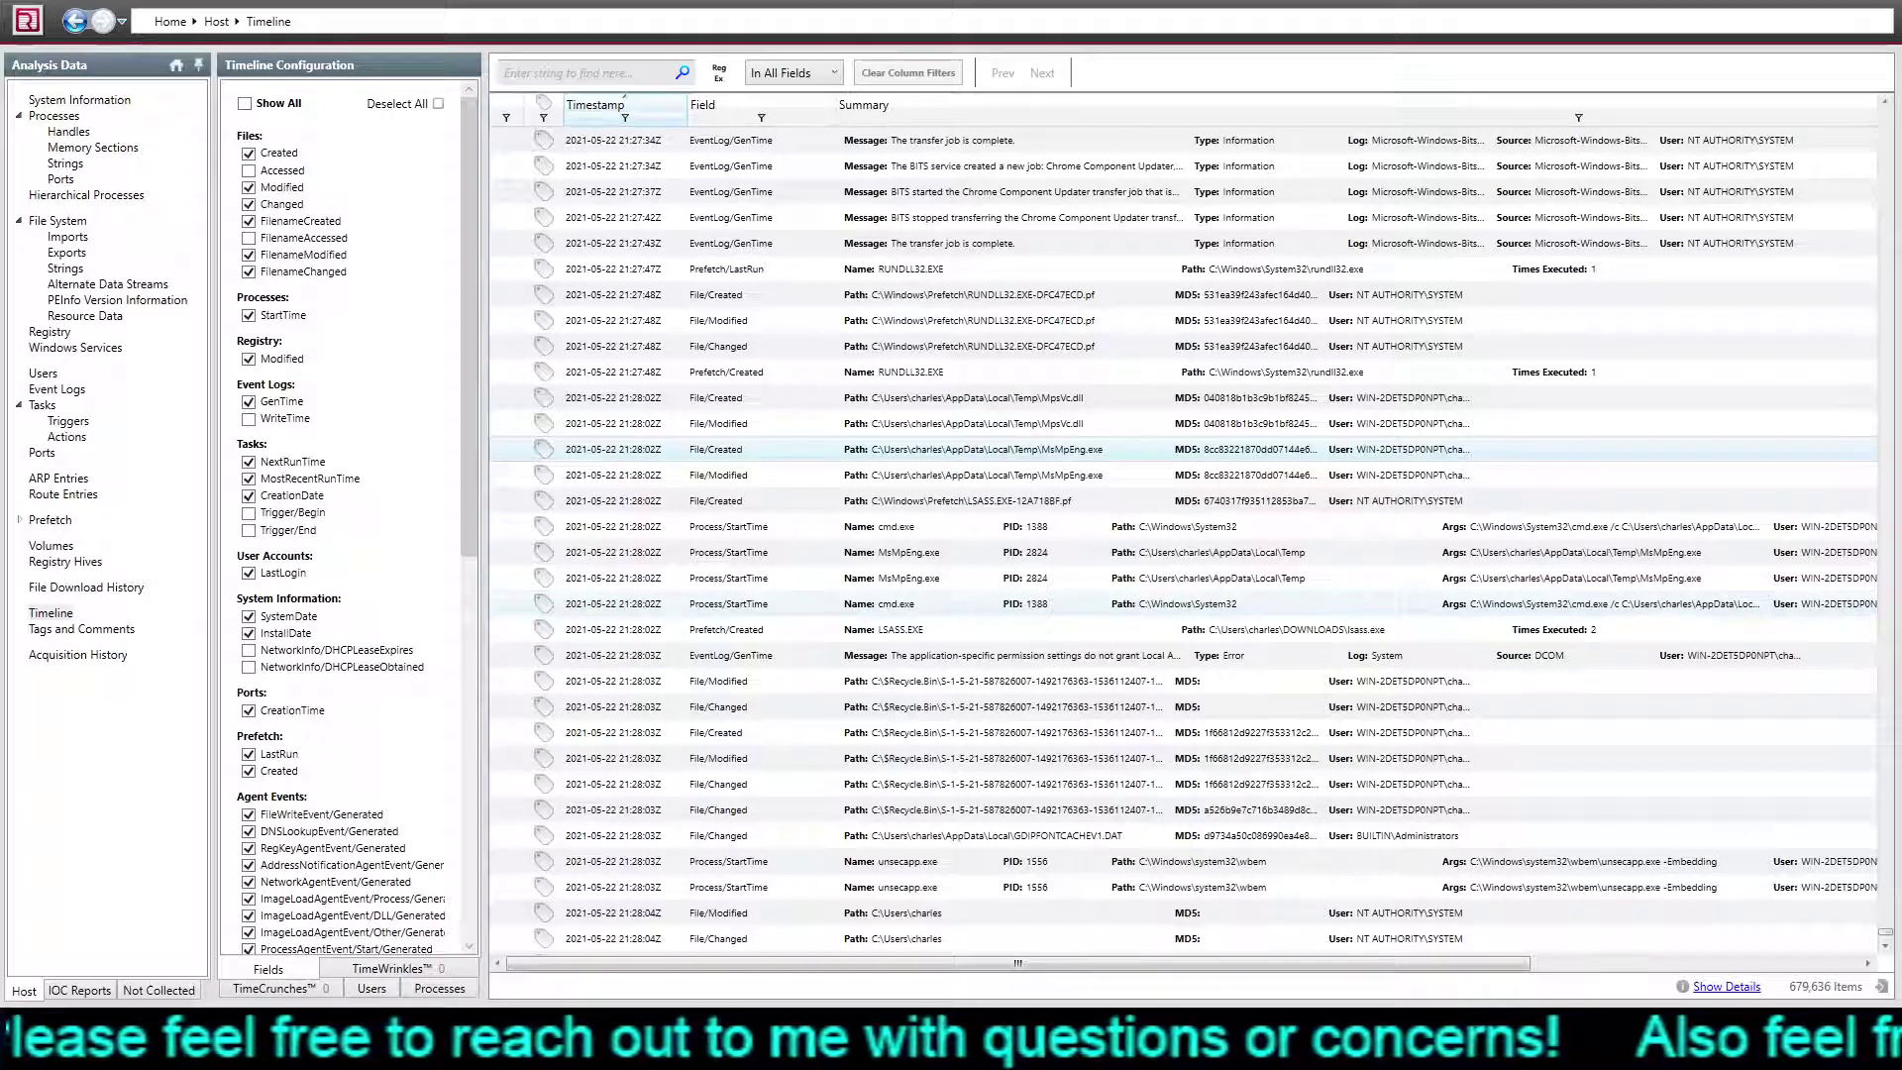
scroll(1183, 535, "up", 3)
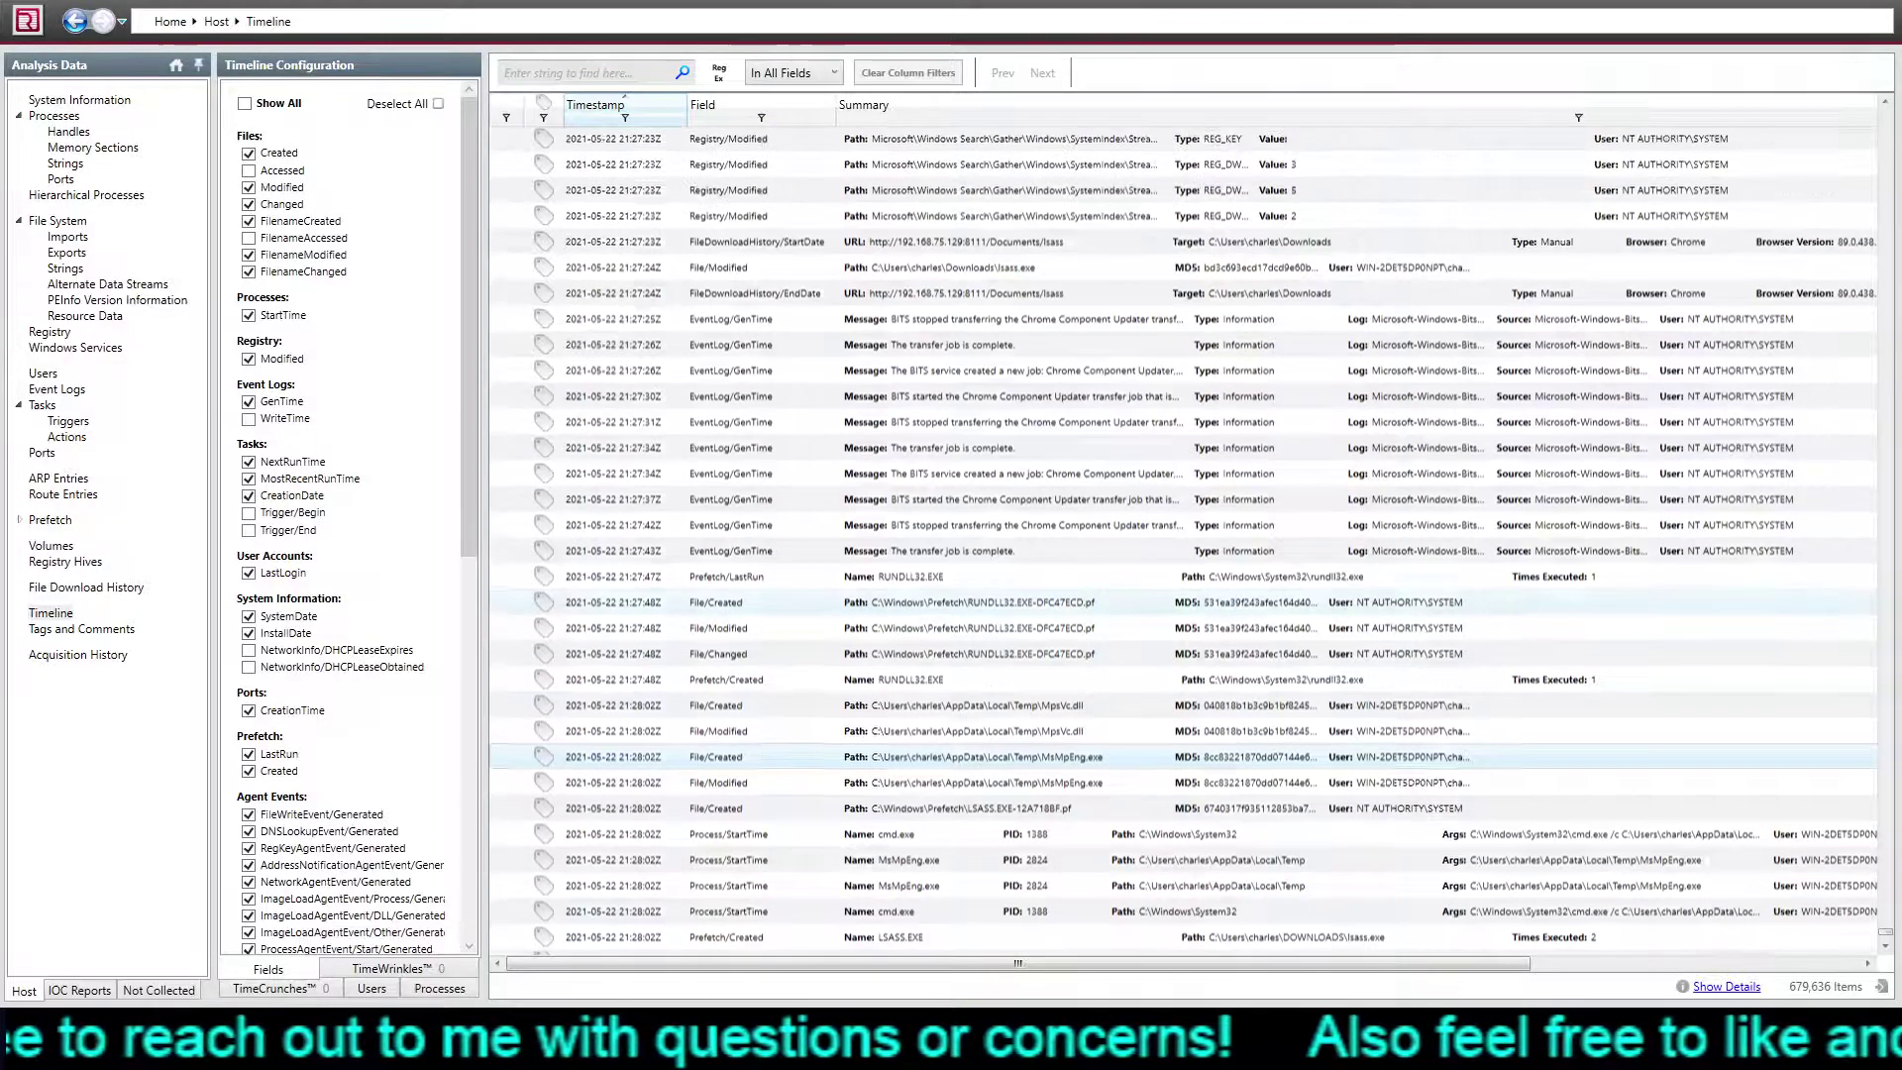
scroll(1183, 535, "up", 1)
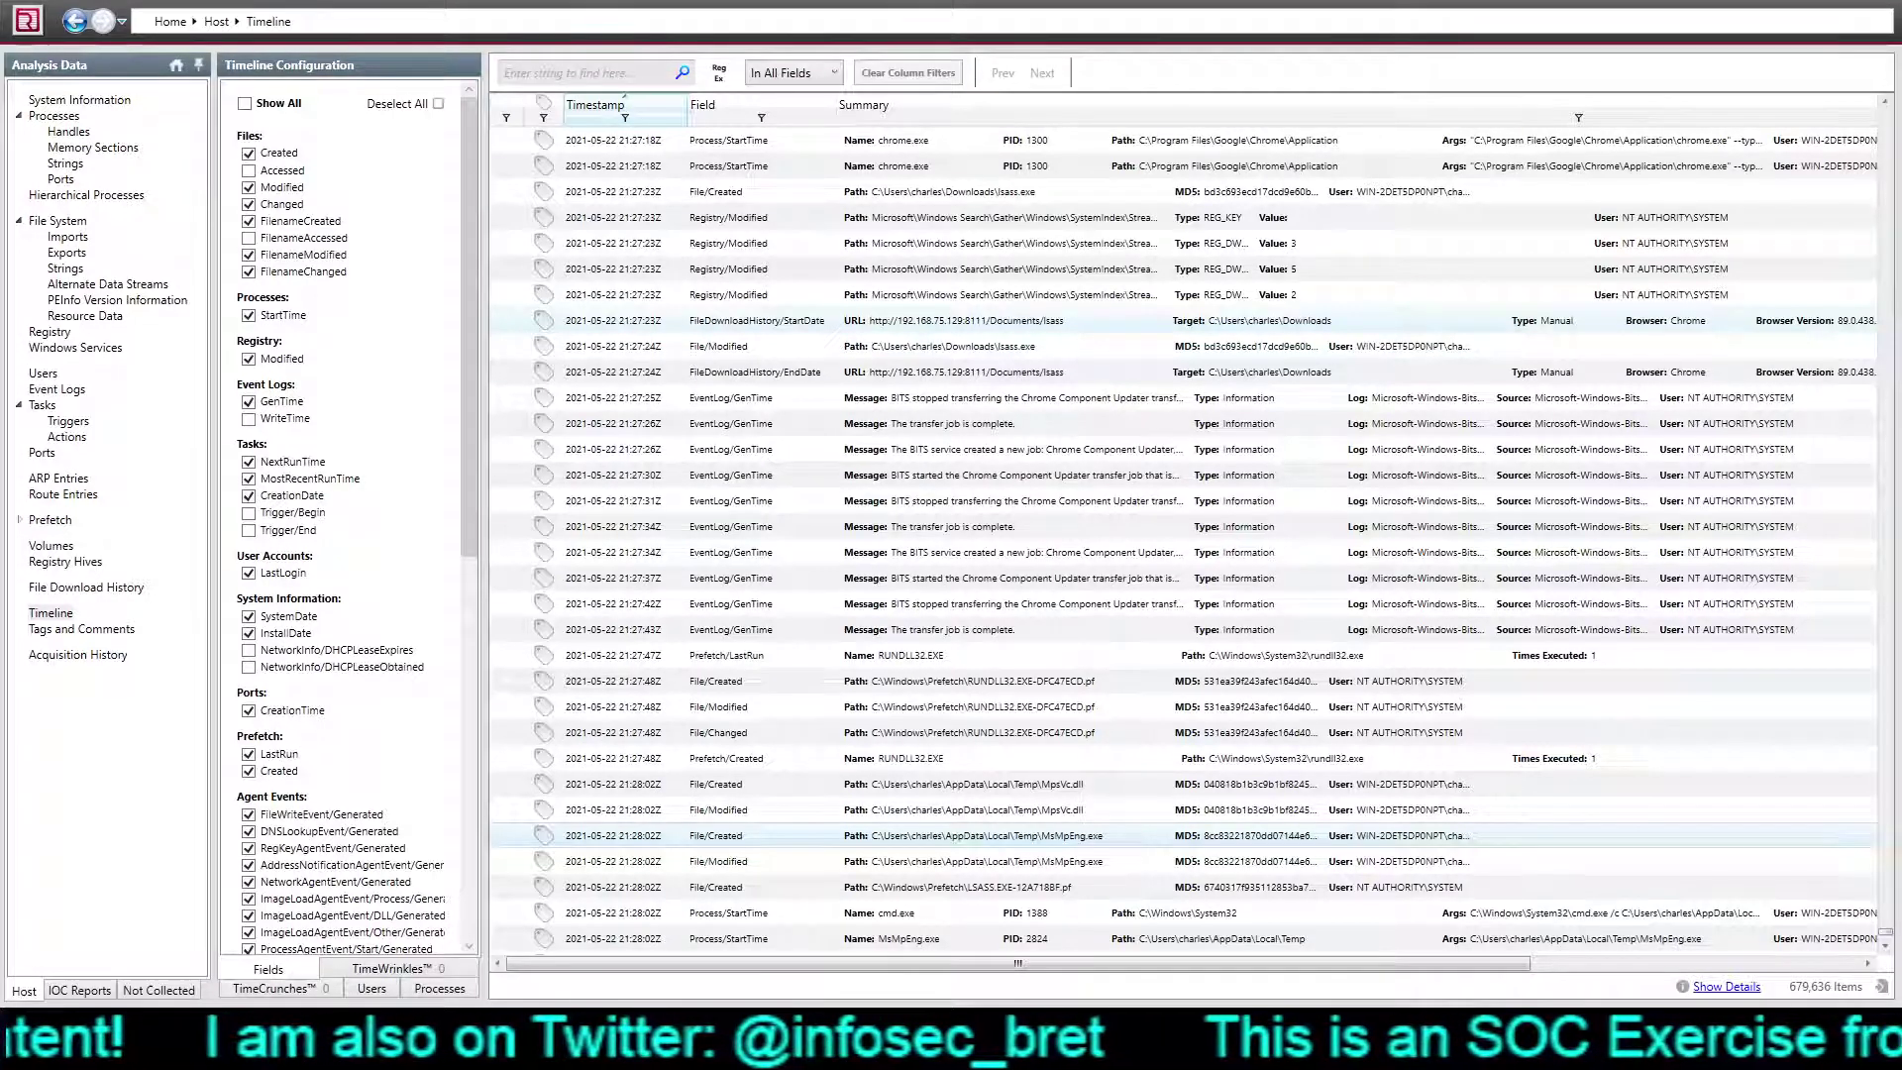
scroll(1184, 544, "up", 1)
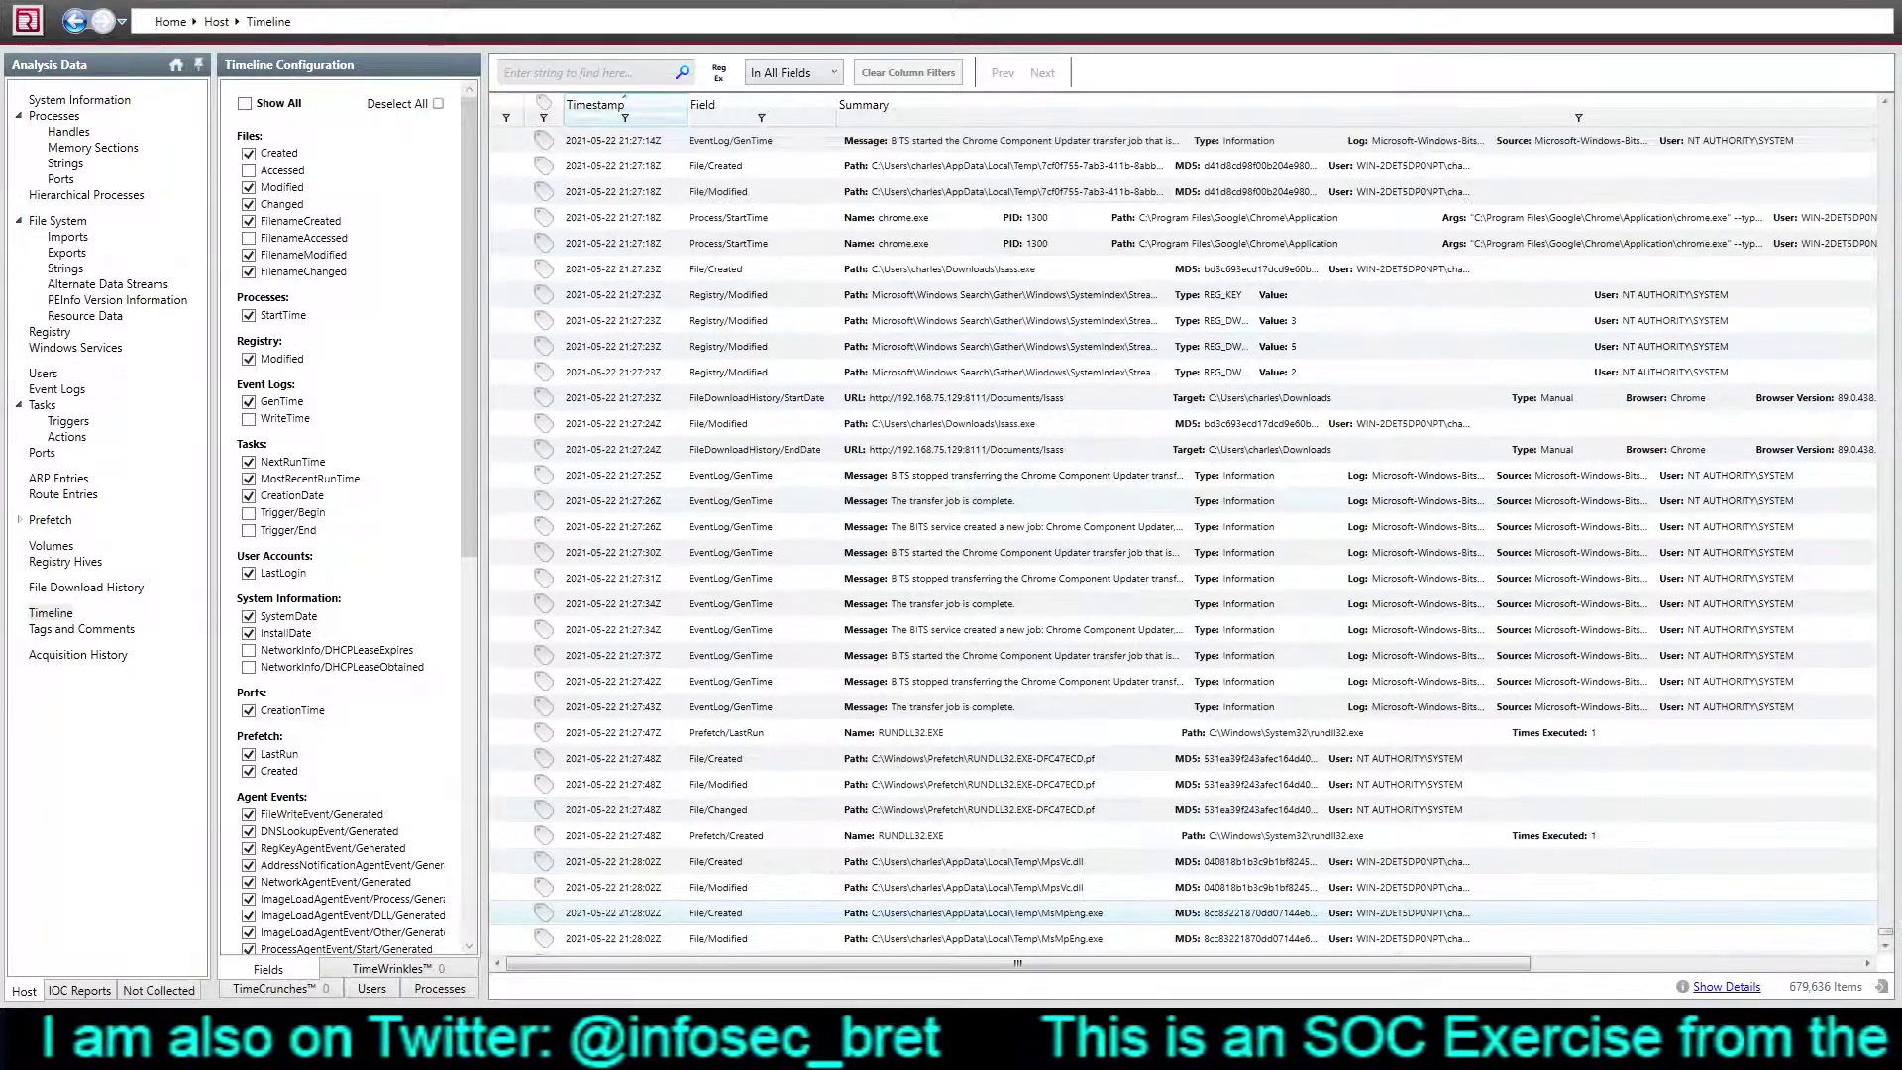
scroll(1184, 544, "up", 1)
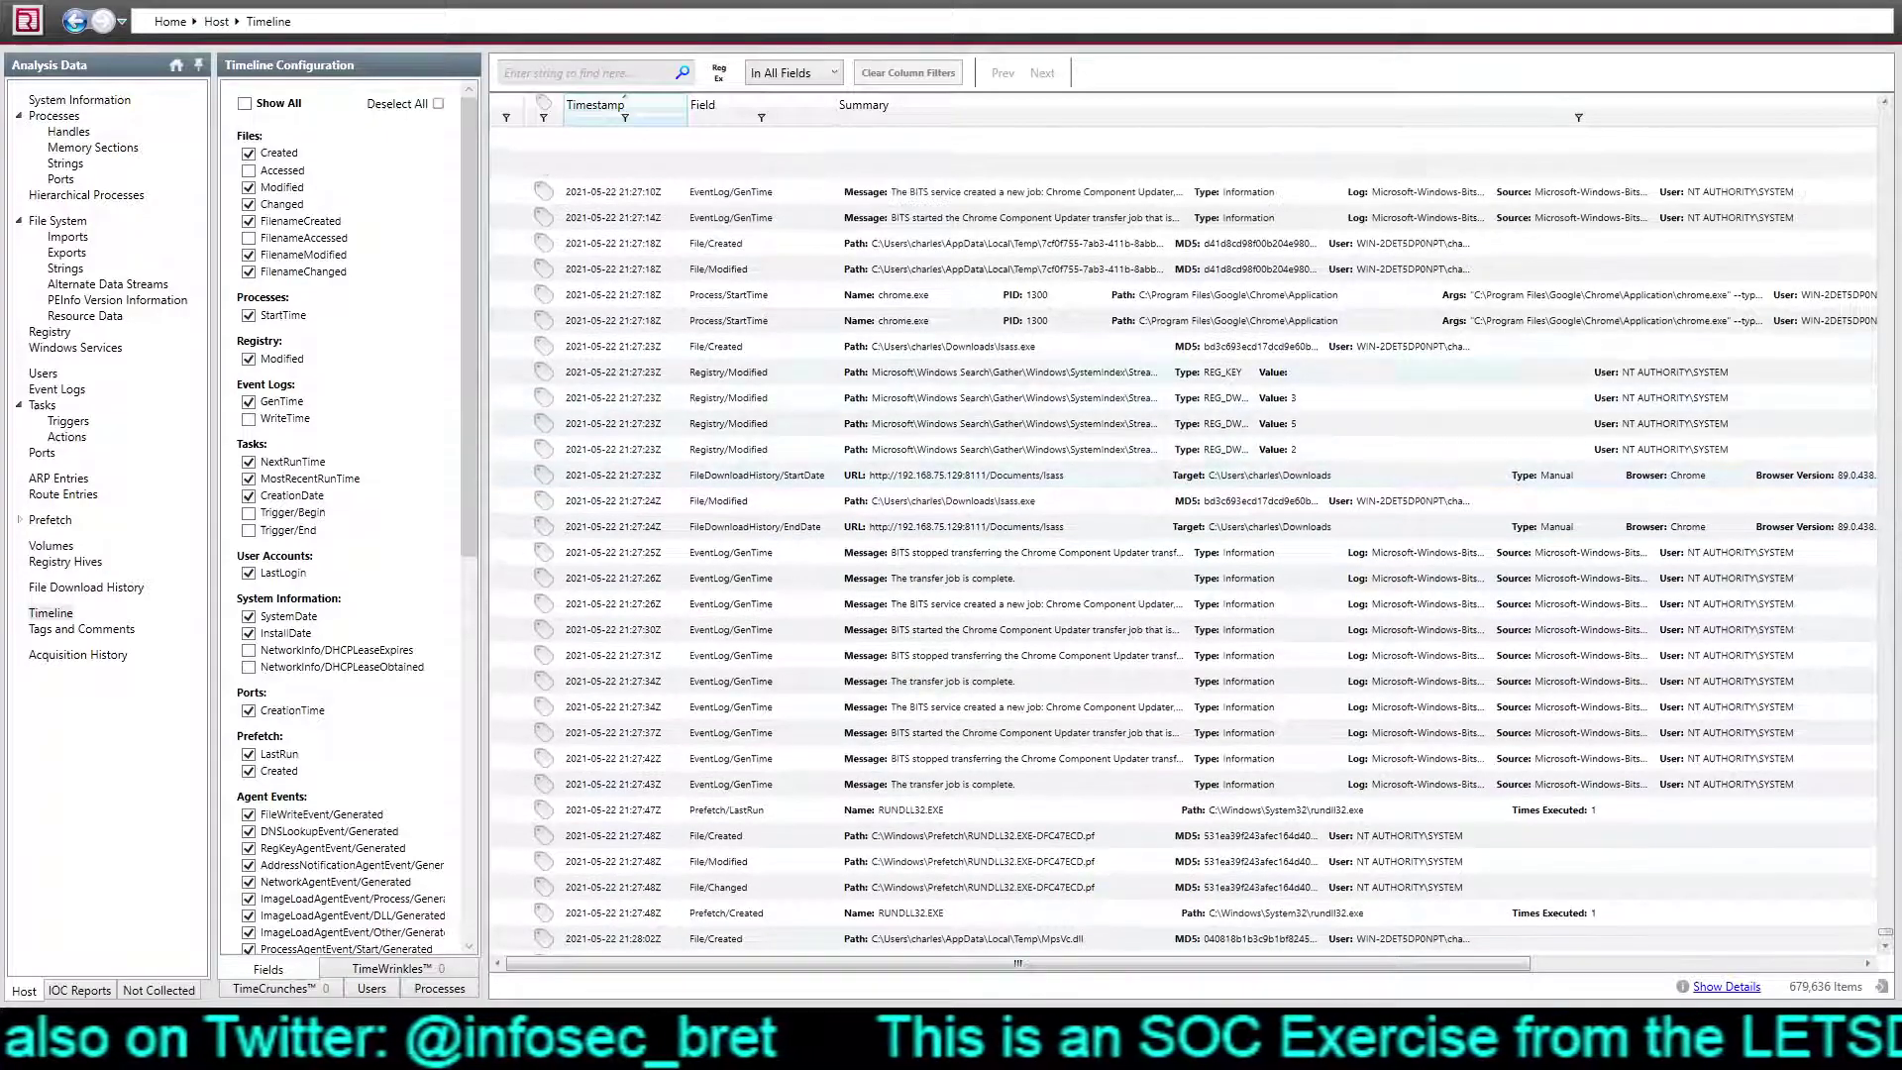
scroll(1184, 544, "up", 5)
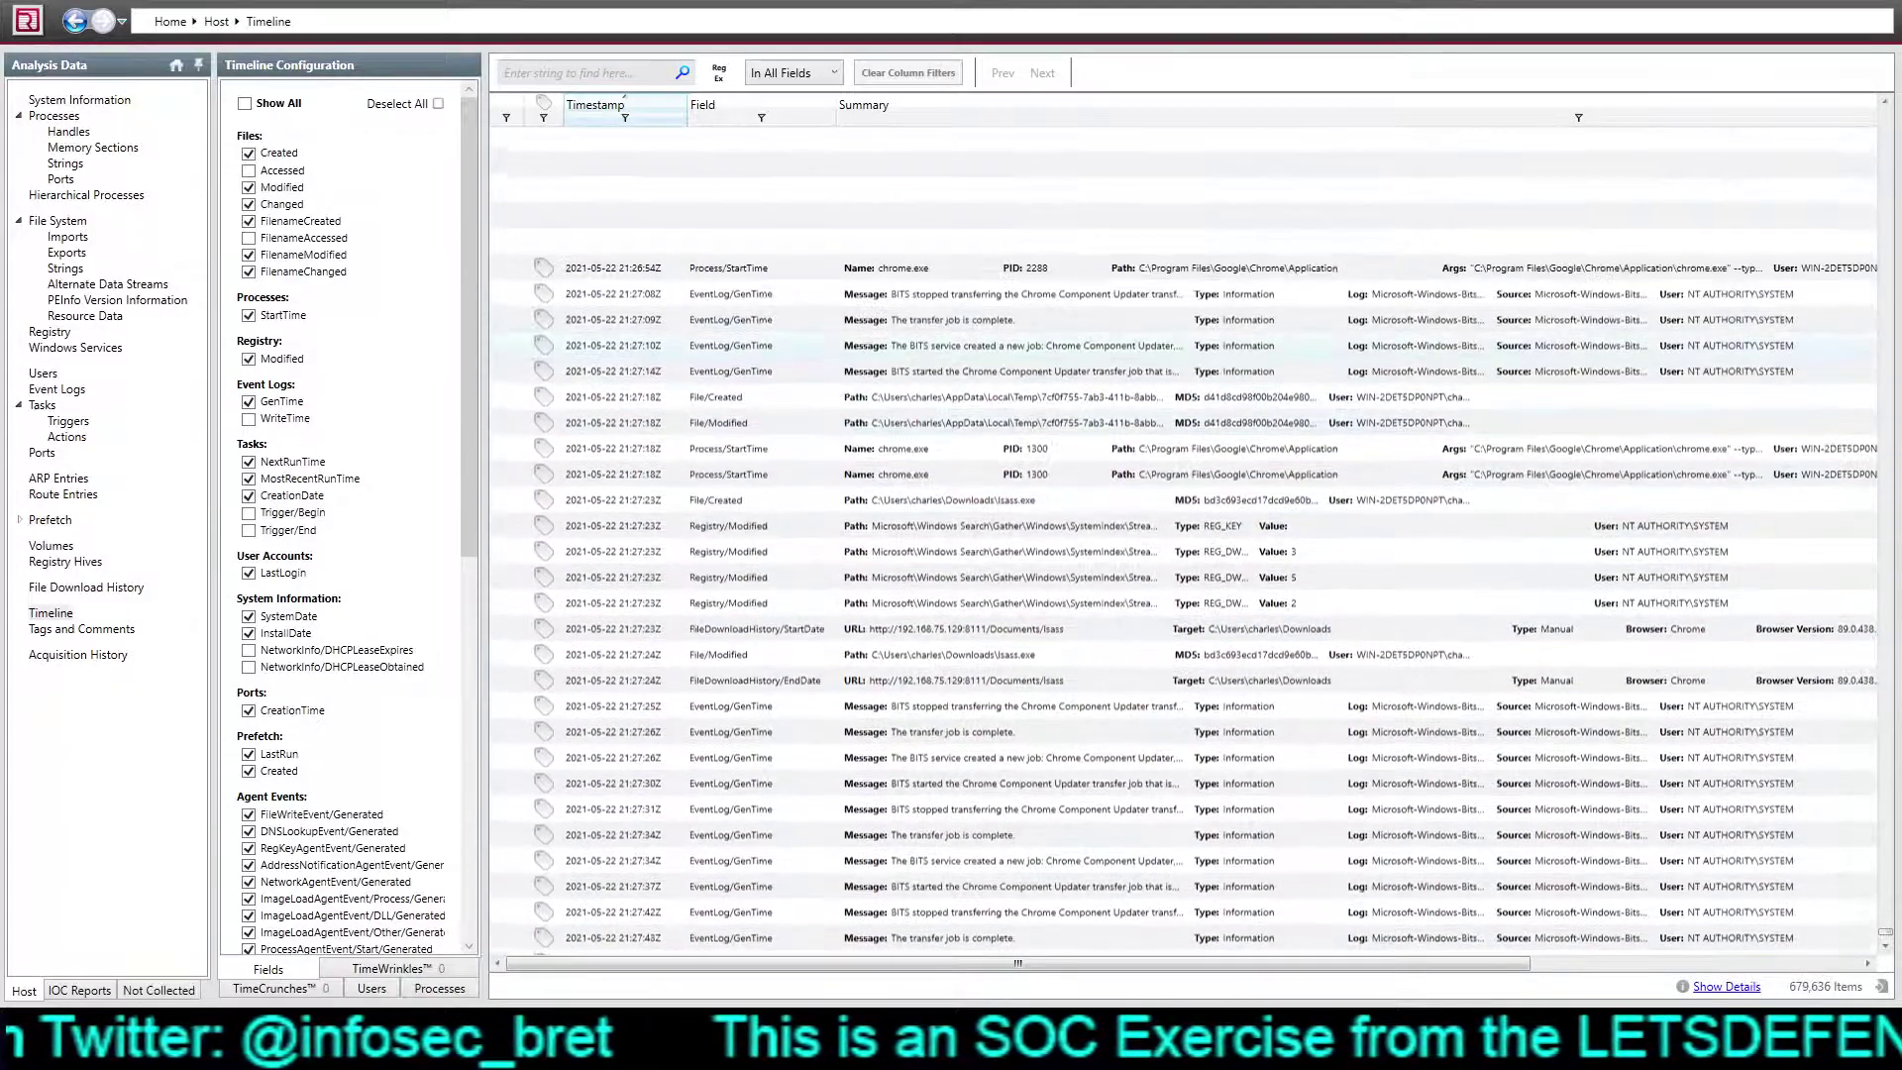
scroll(1184, 543, "up", 4)
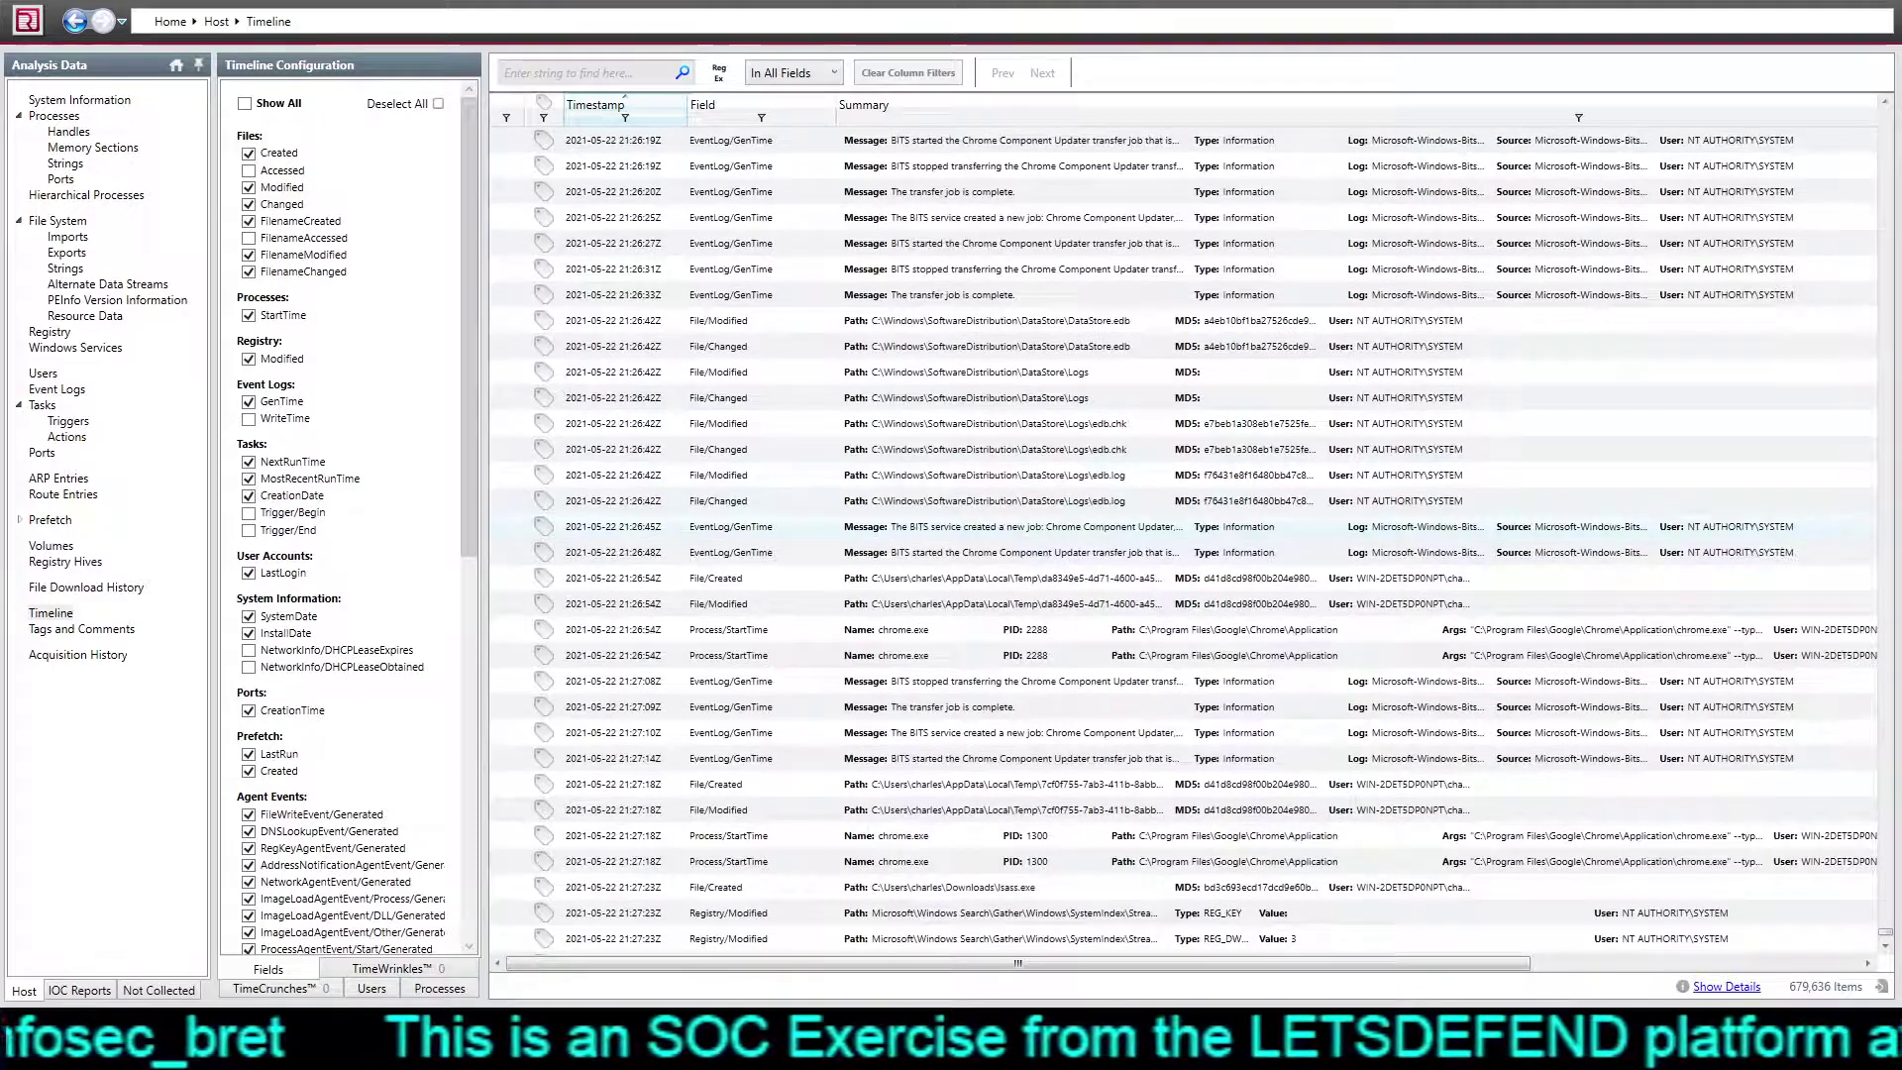
scroll(1184, 544, "up", 3)
scroll(1184, 543, "up", 3)
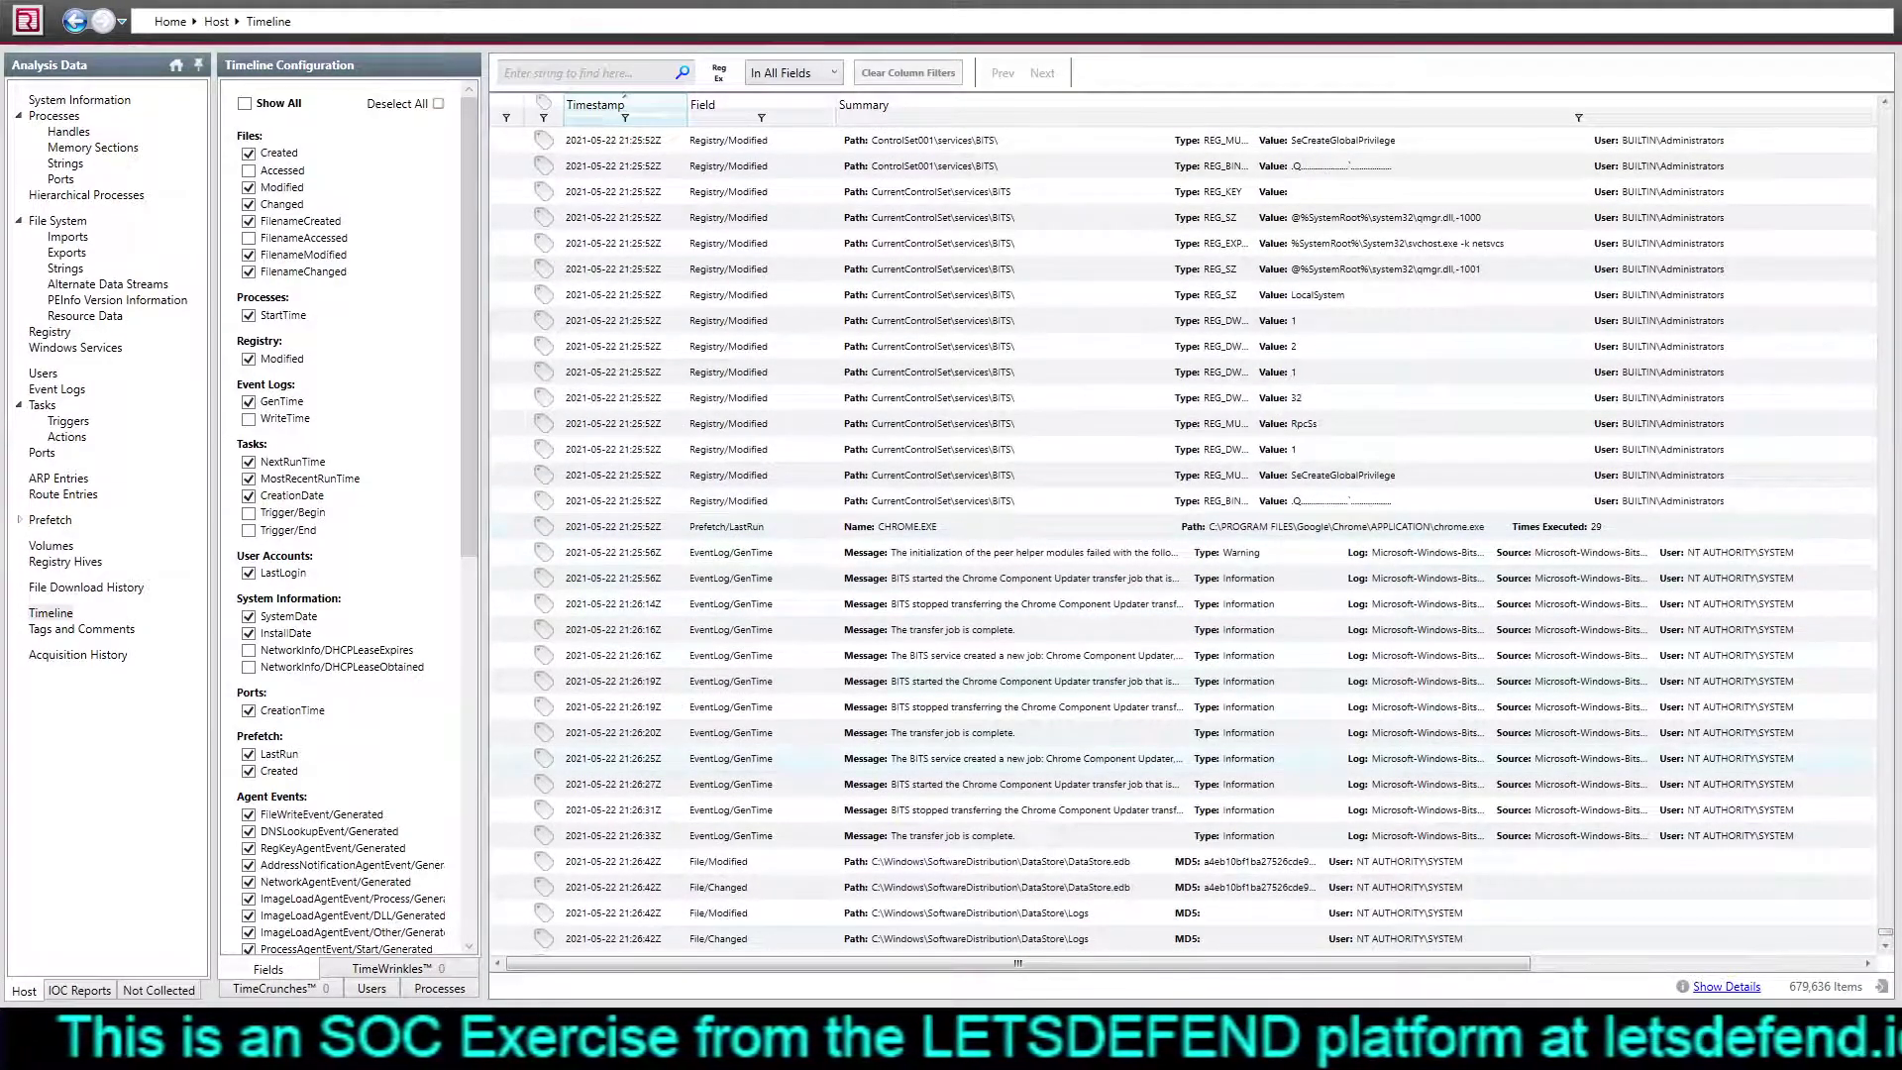
scroll(1184, 543, "up", 6)
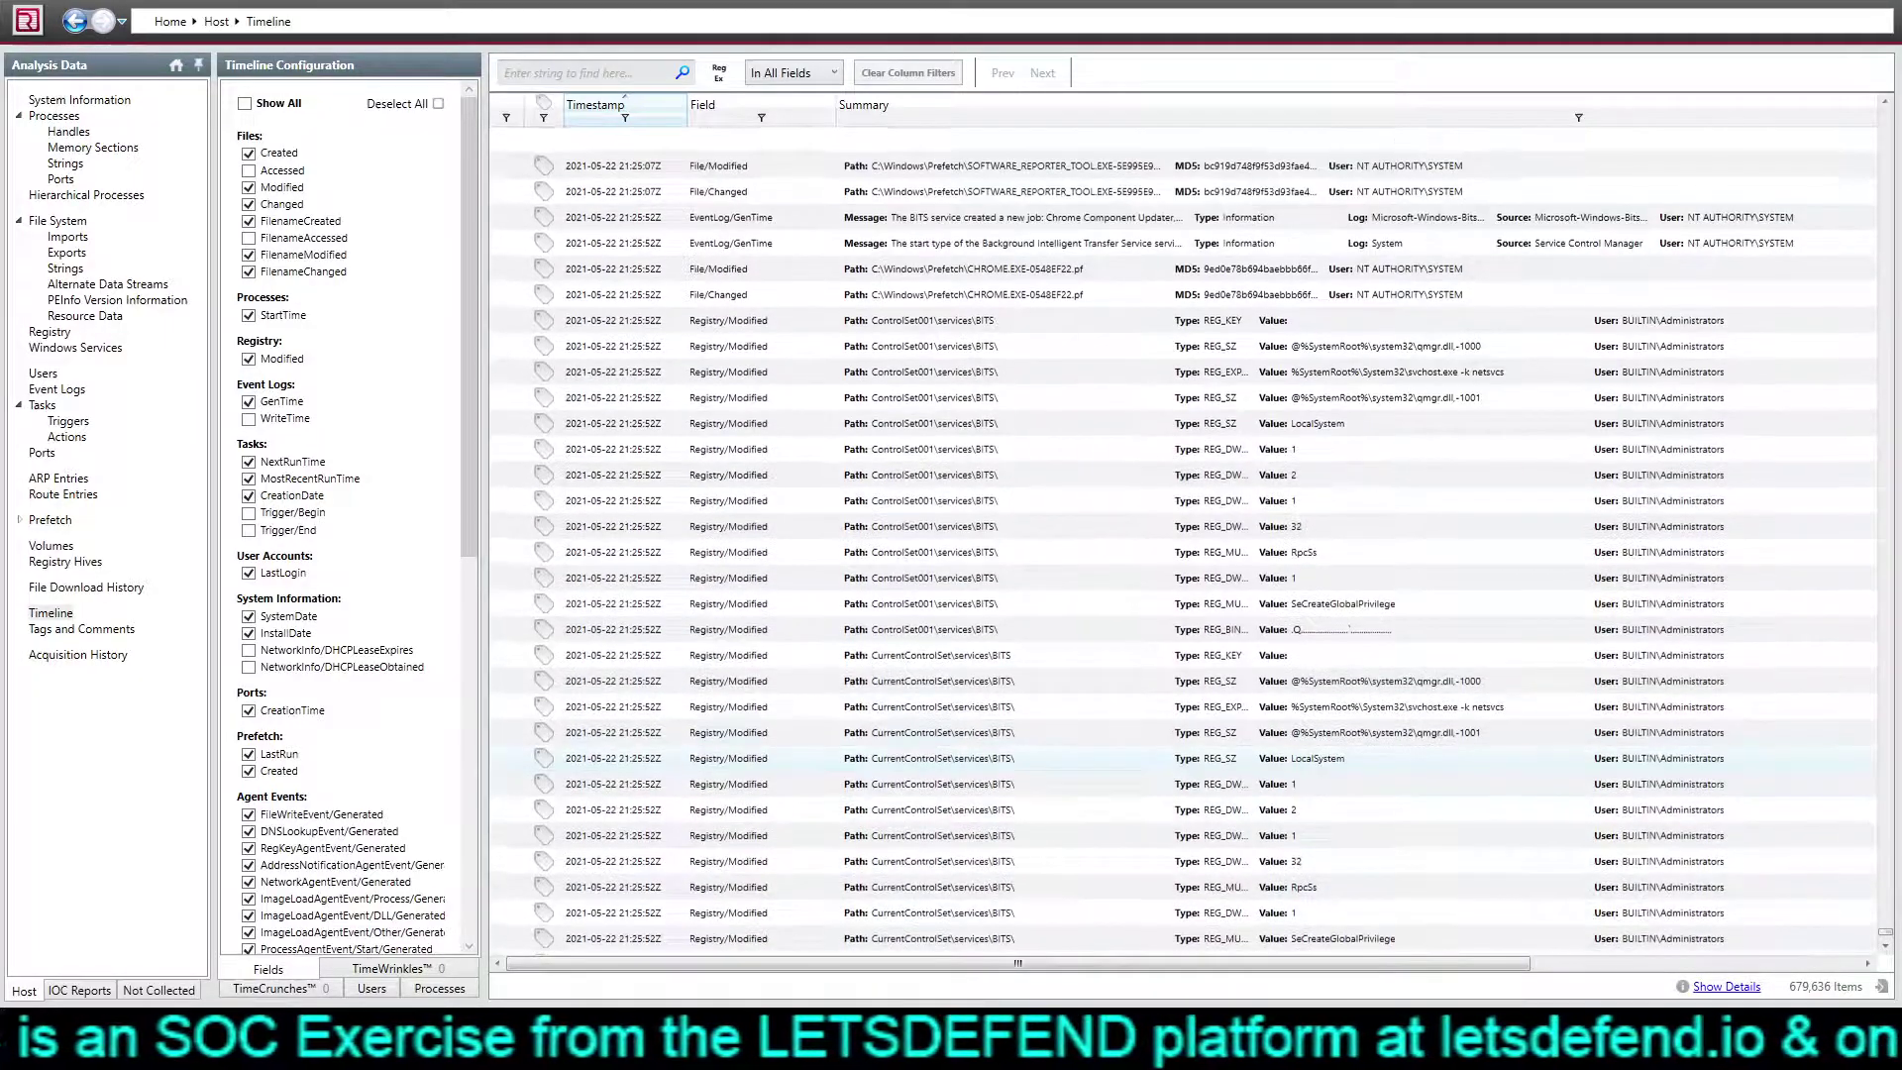
scroll(1184, 544, "up", 3)
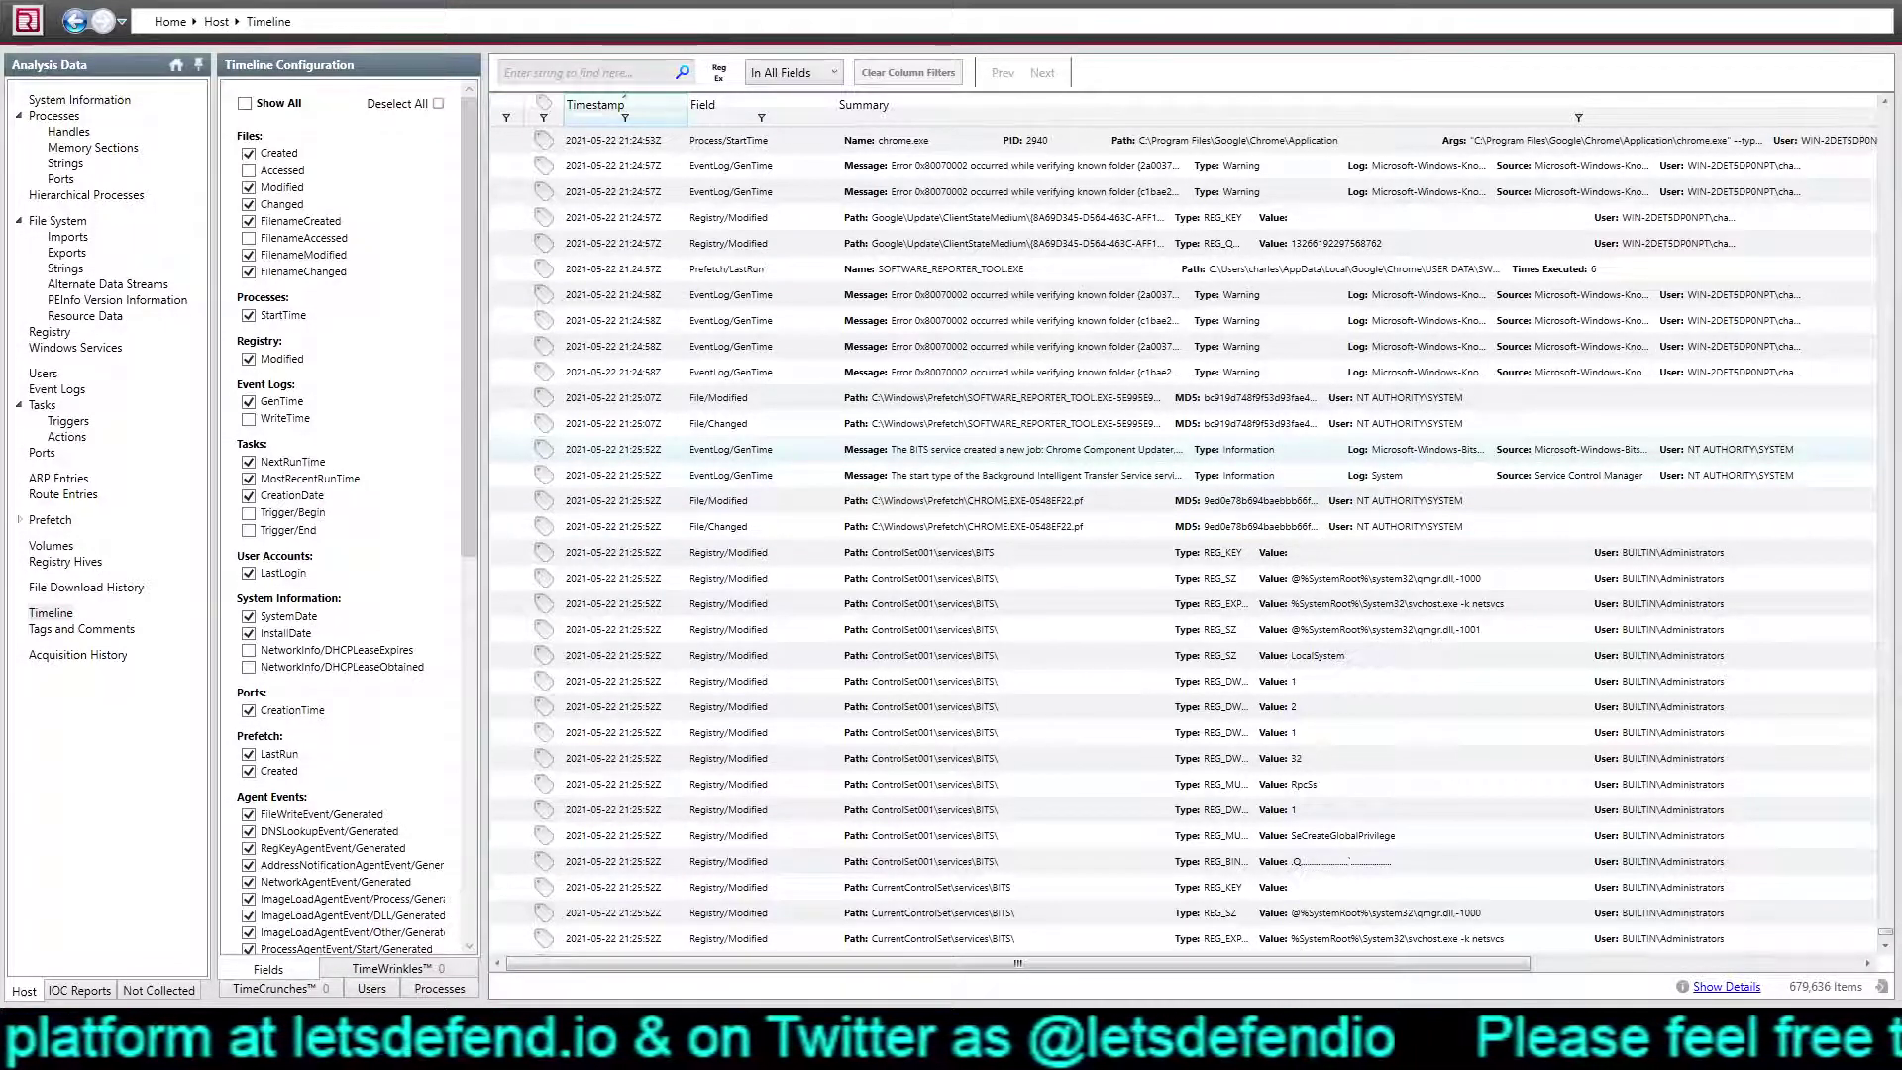
Step: Follow the timeline forwards from 21:24:58Z through the lsass.exe download to the MpsVc.dll and MsMpEng.exe entries at 21:28:02Z
scroll(1179, 535, "down", 3)
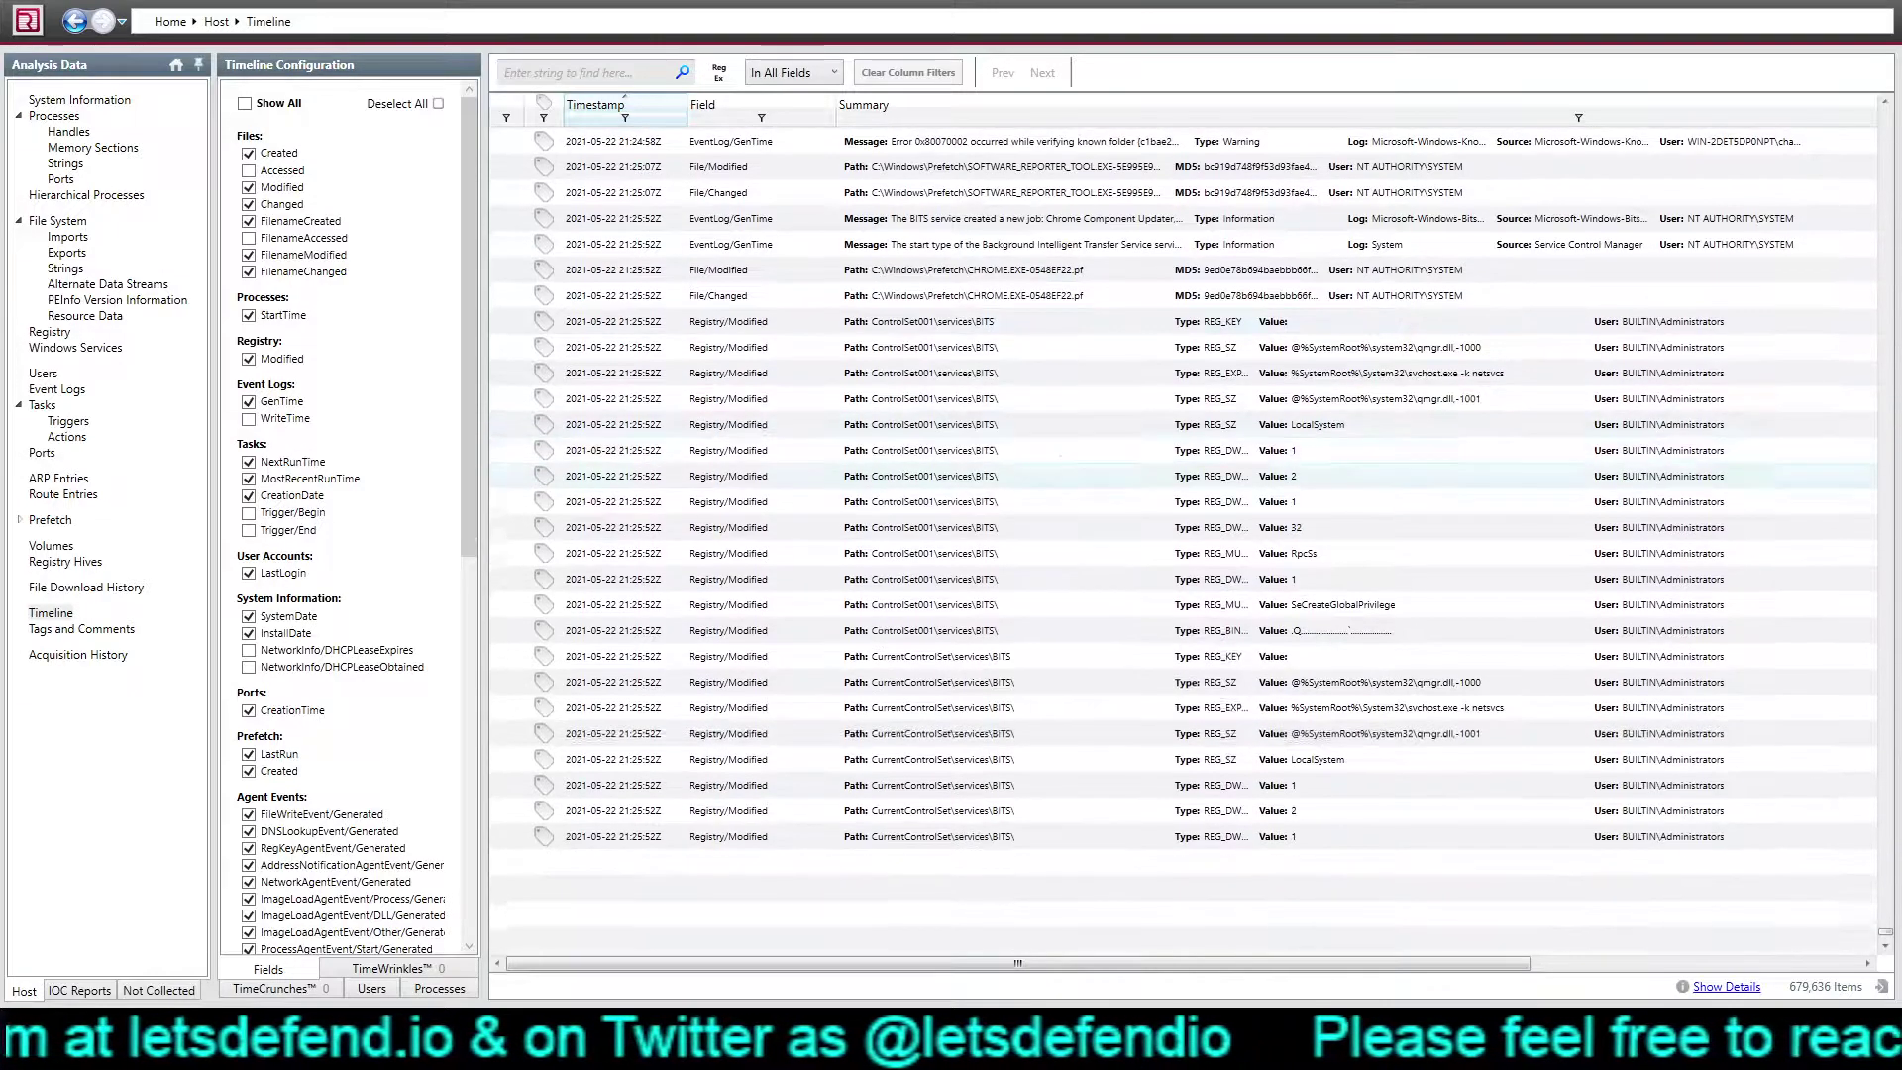
scroll(1179, 535, "down", 8)
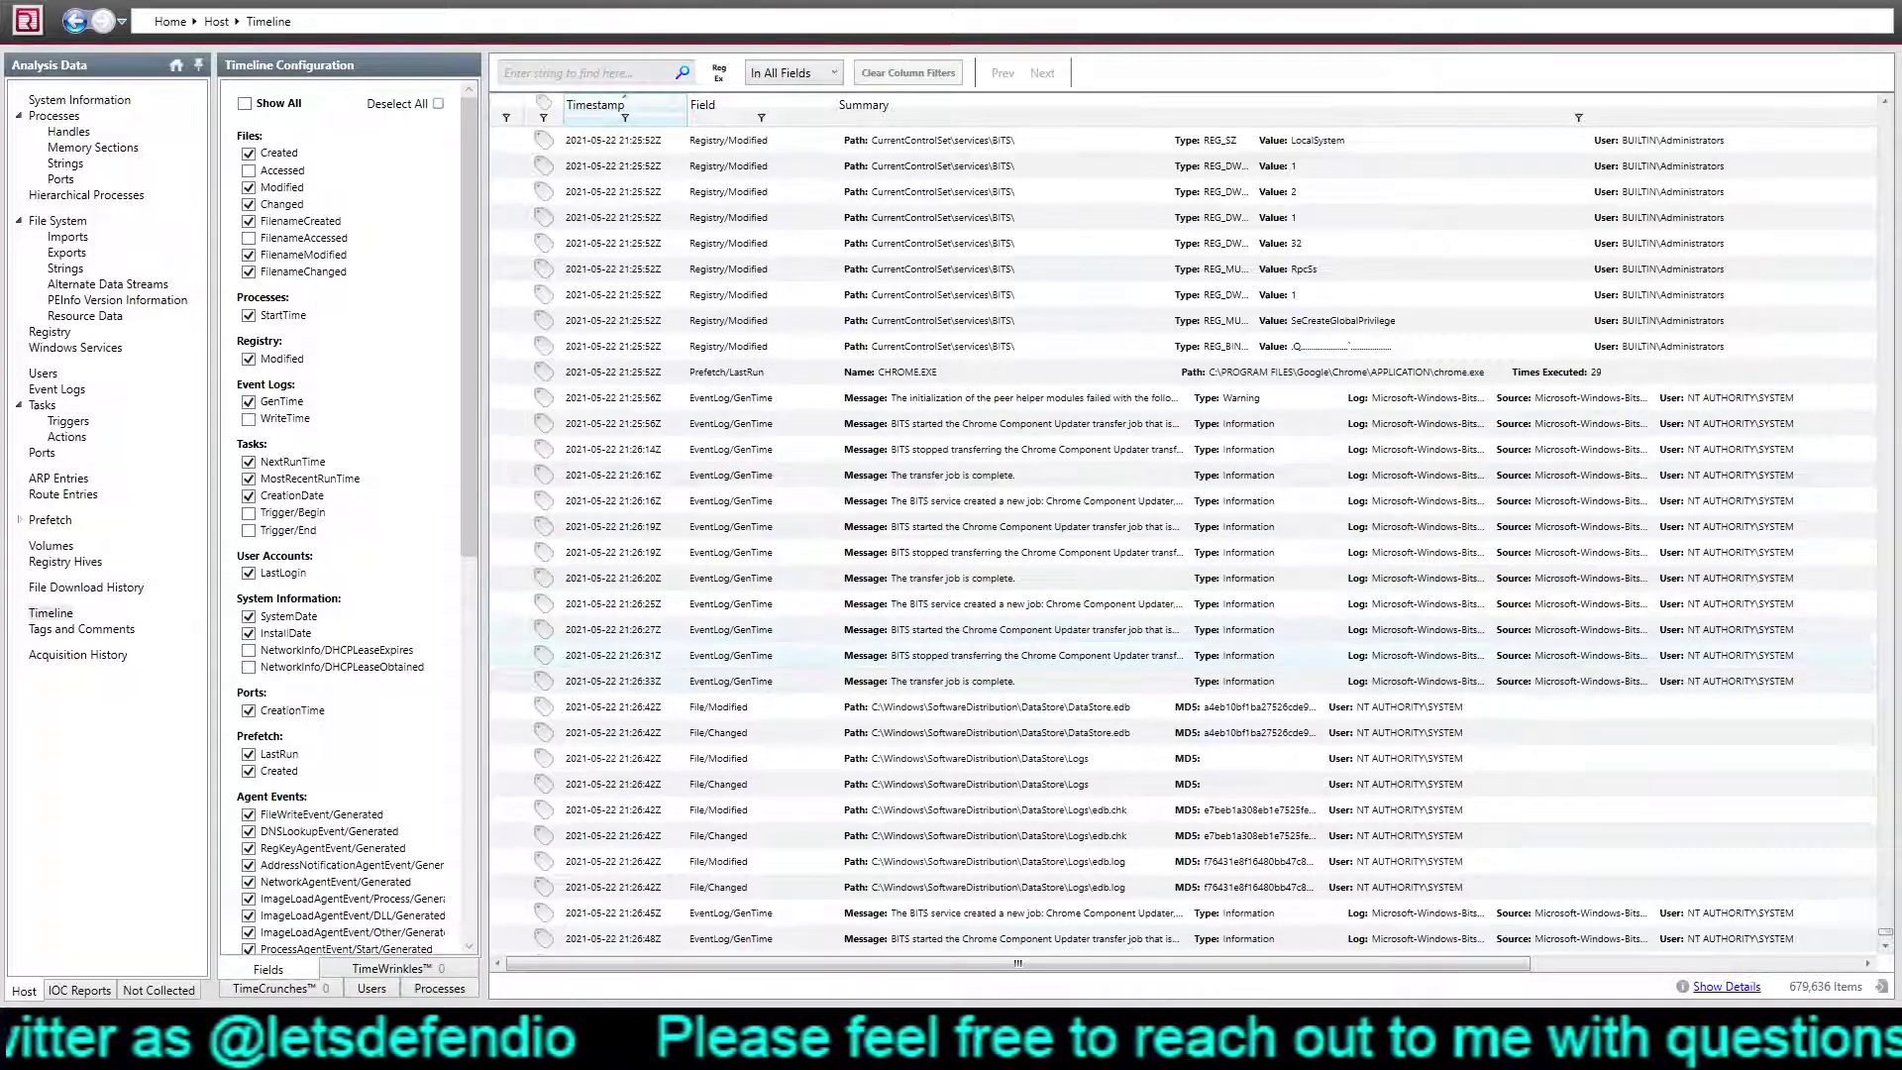
scroll(1179, 535, "down", 2)
scroll(1179, 659, "down", 4)
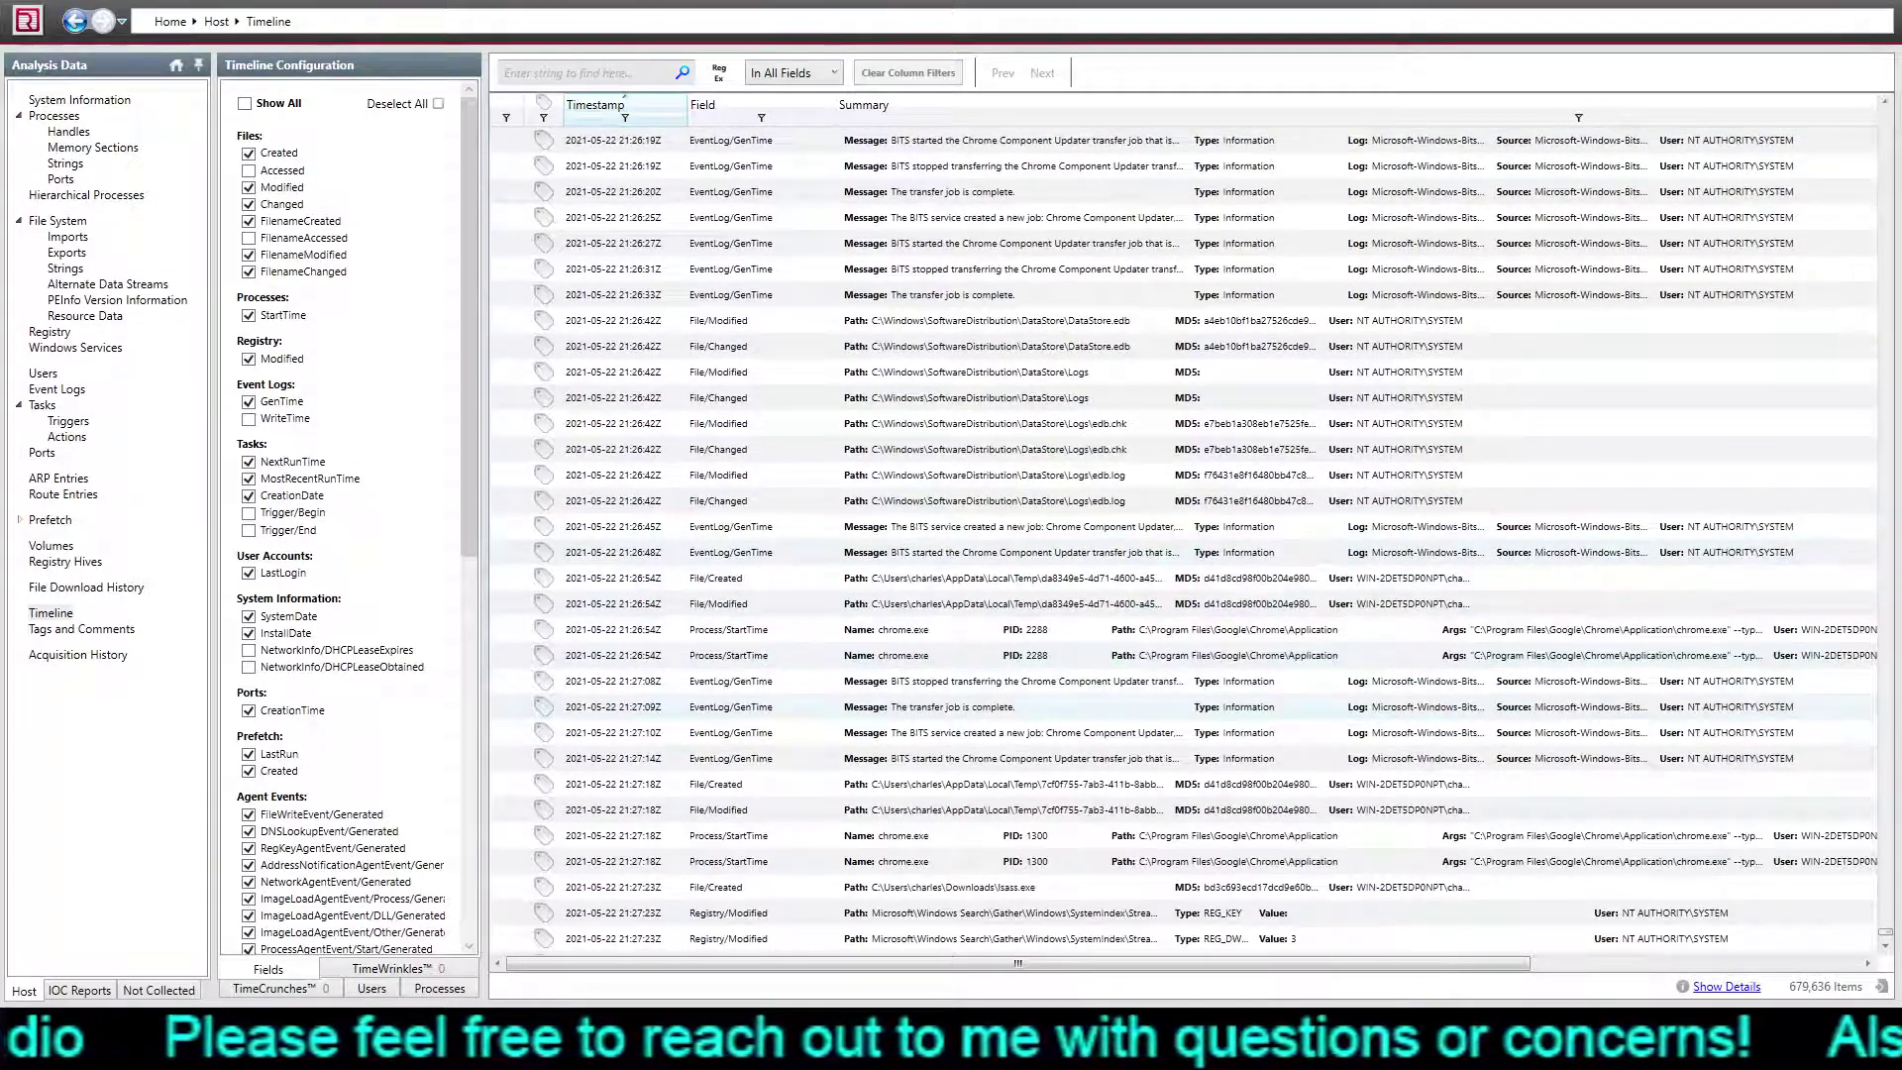
scroll(1179, 684, "down", 1)
scroll(1179, 535, "down", 4)
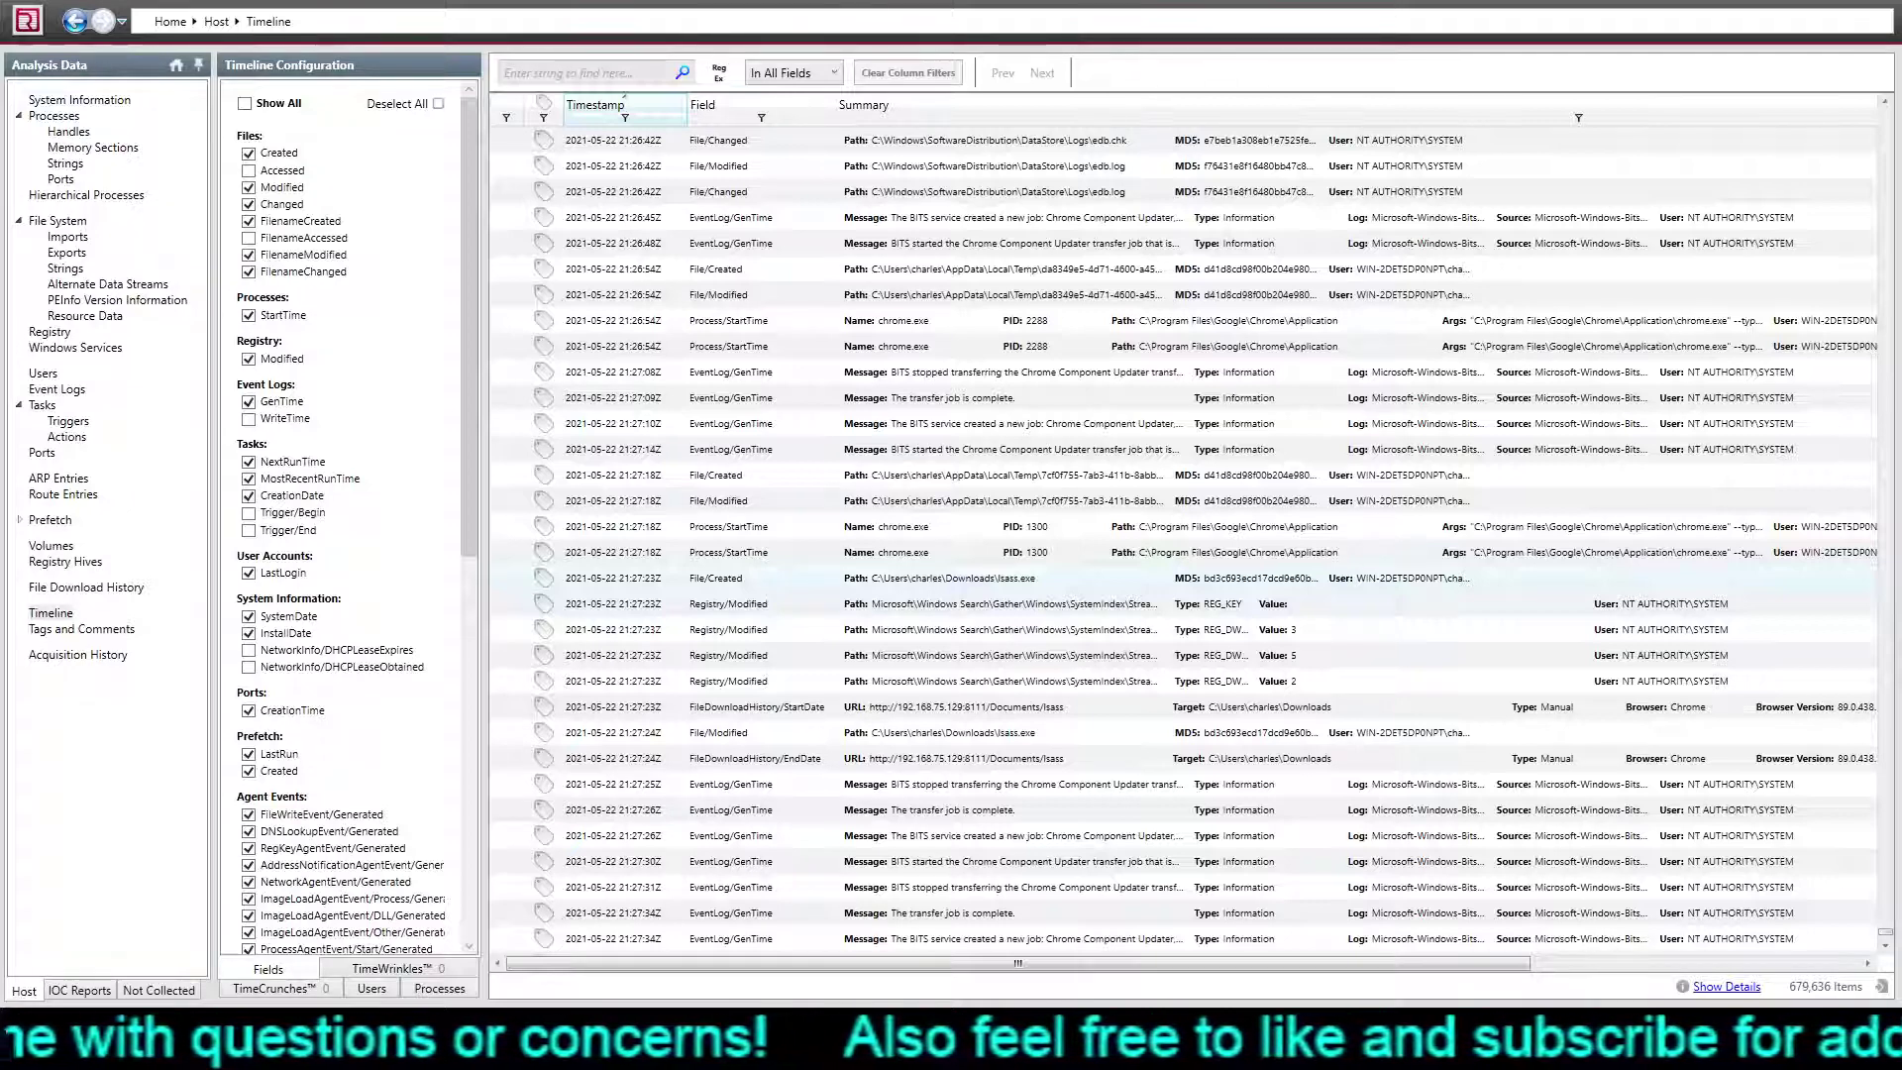
scroll(1184, 535, "down", 1)
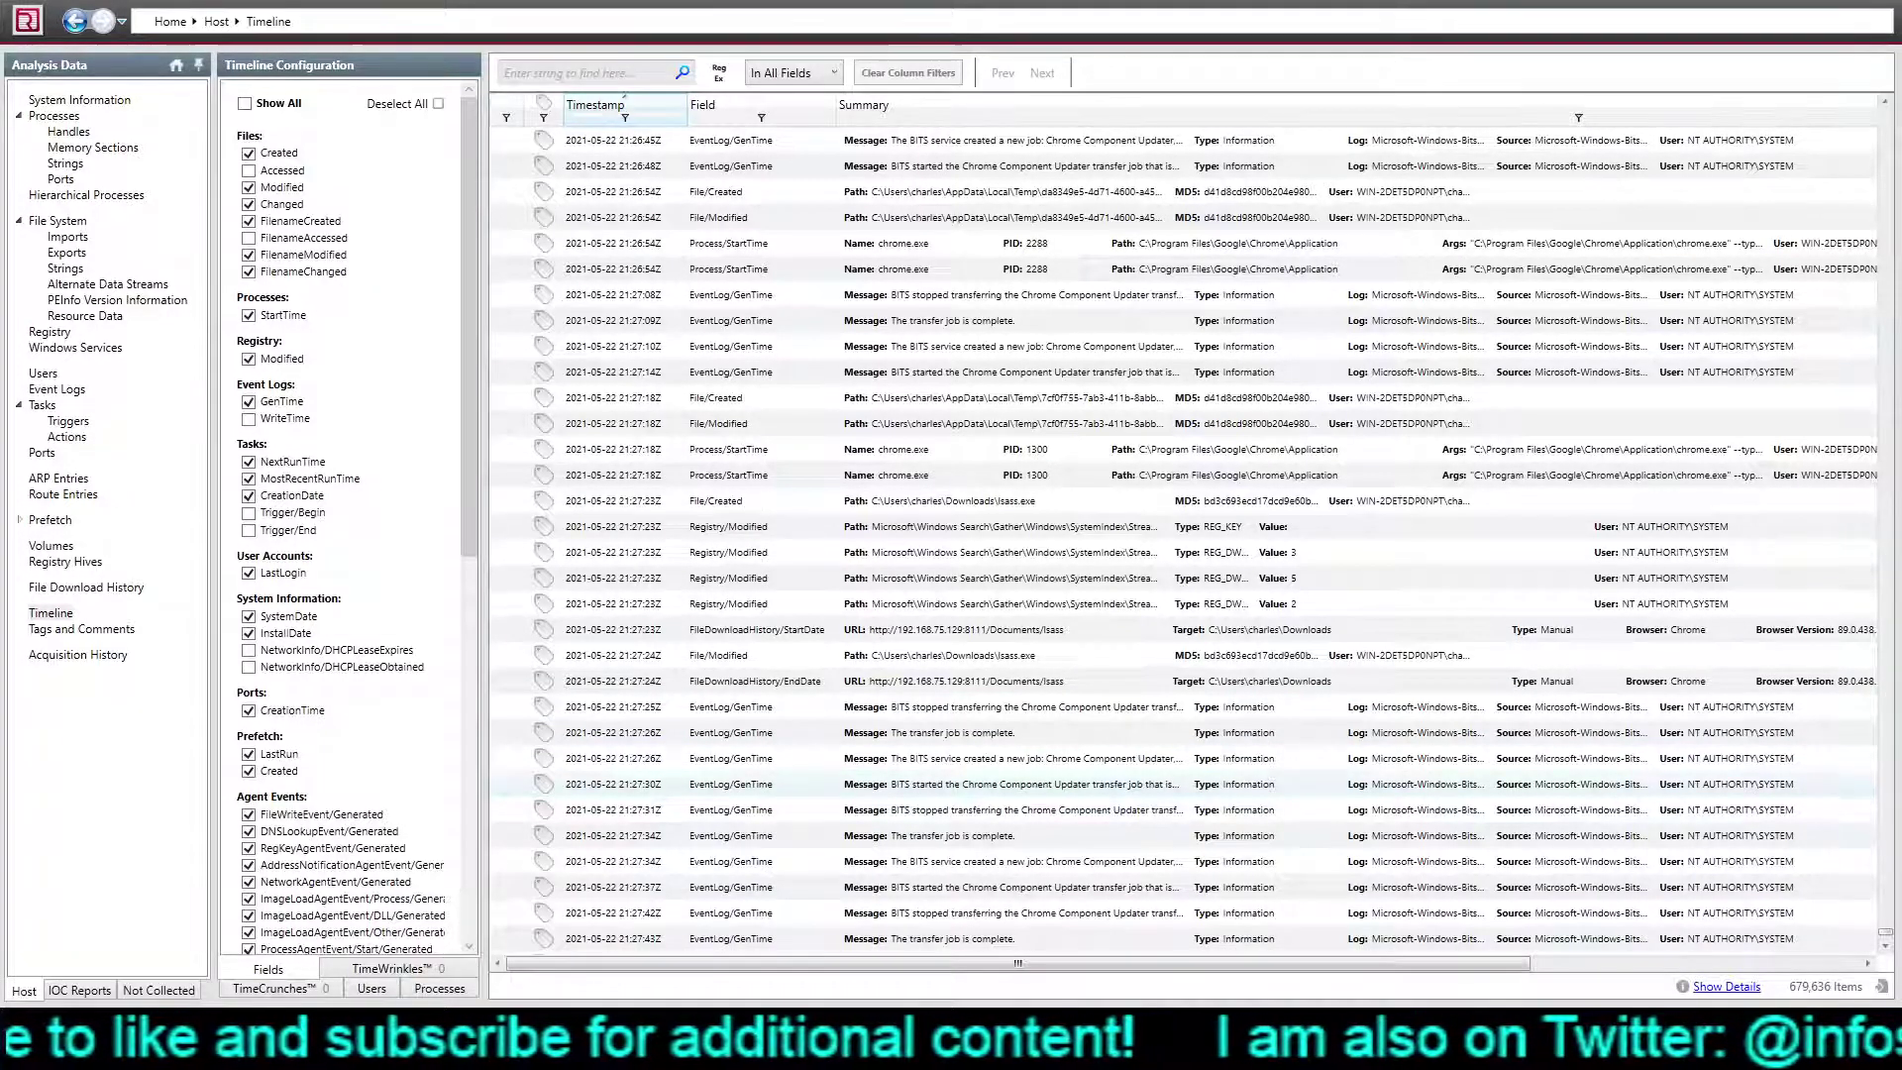
scroll(1184, 784, "down", 2)
scroll(1184, 792, "down", 2)
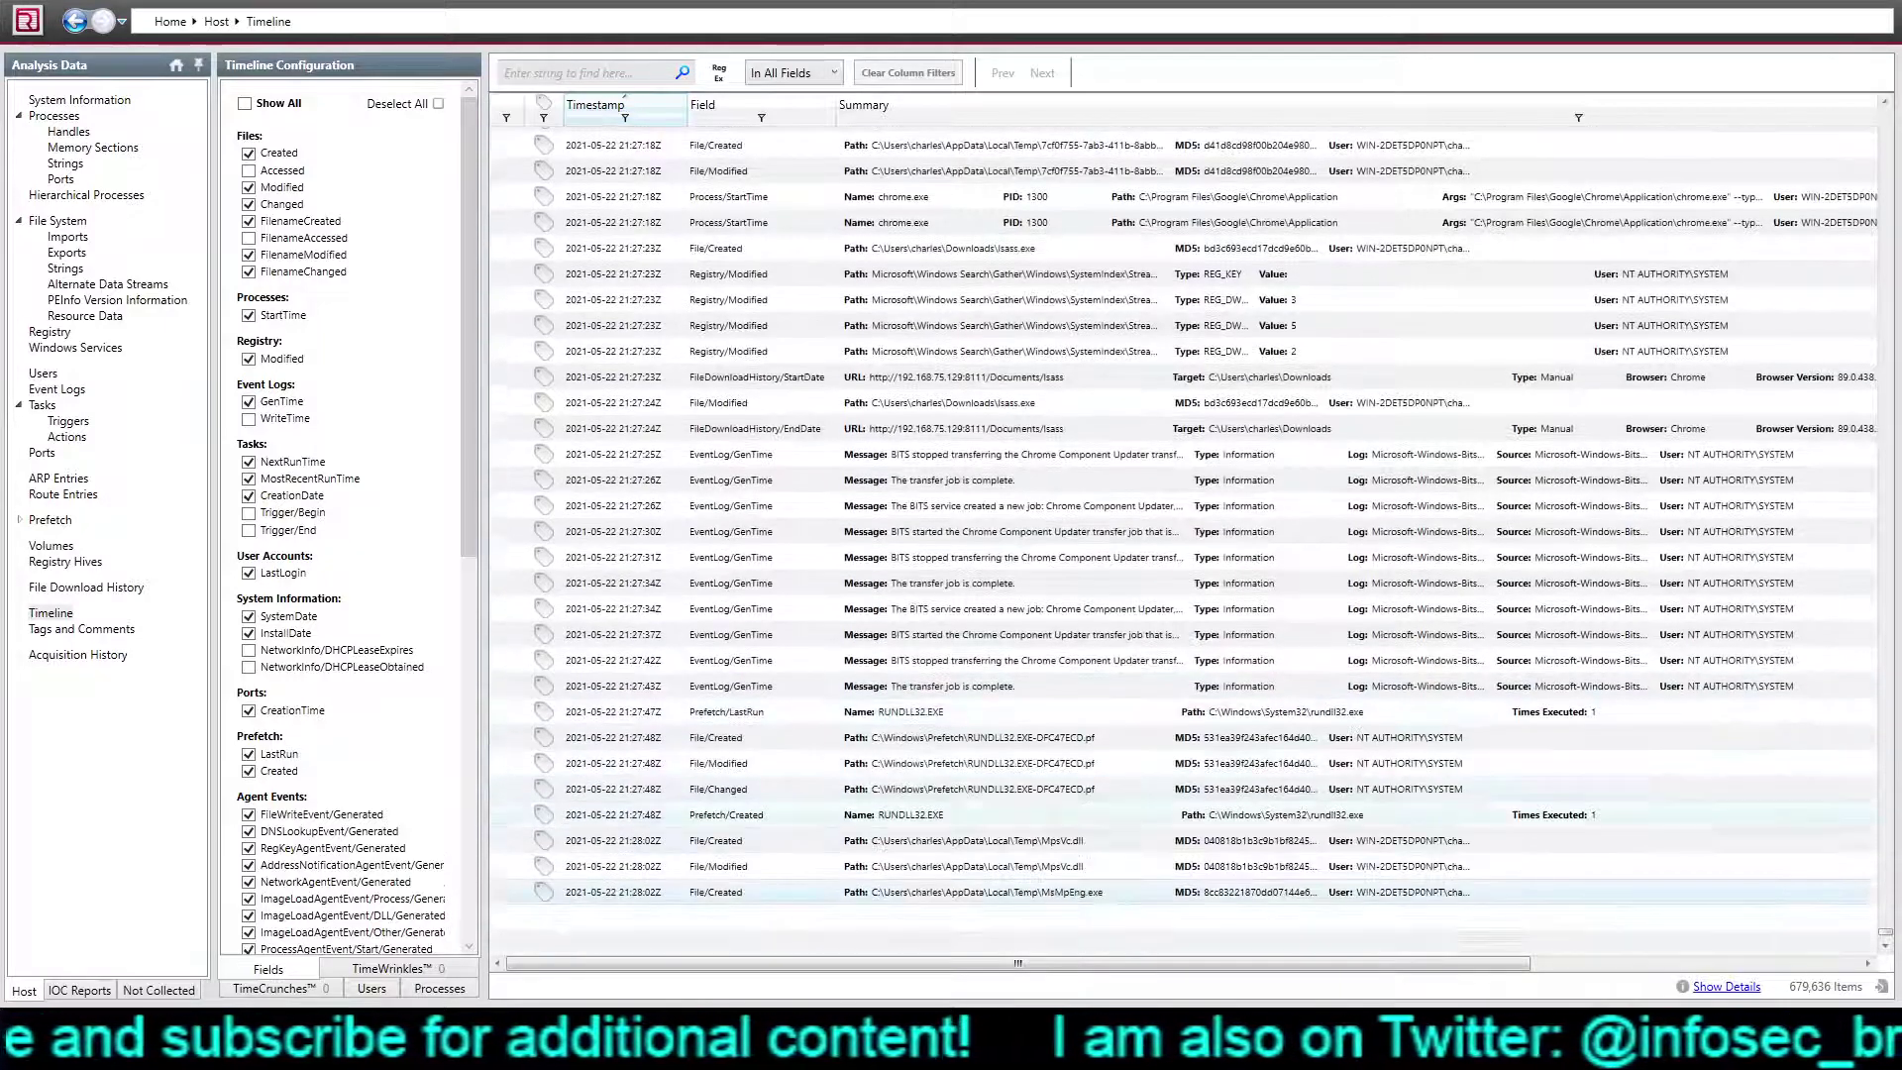
scroll(1184, 809, "down", 1)
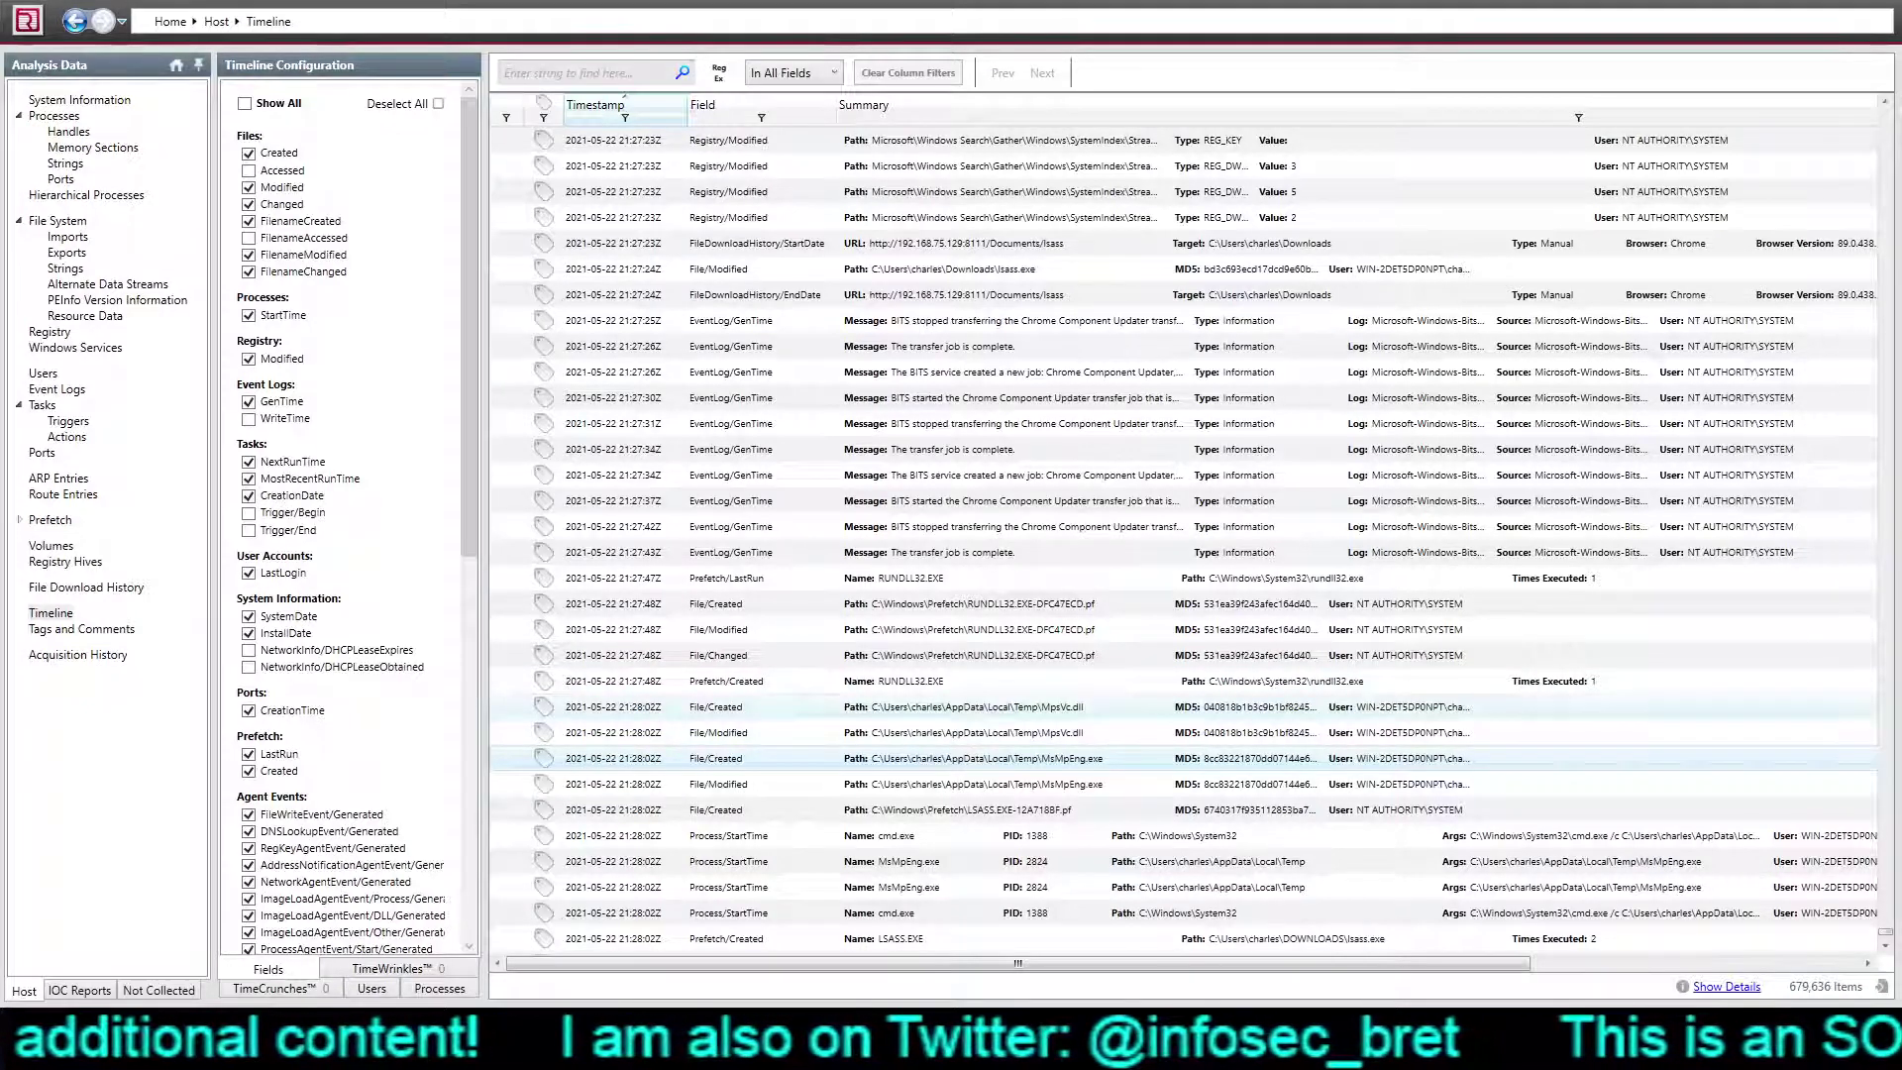
scroll(1183, 538, "down", 1)
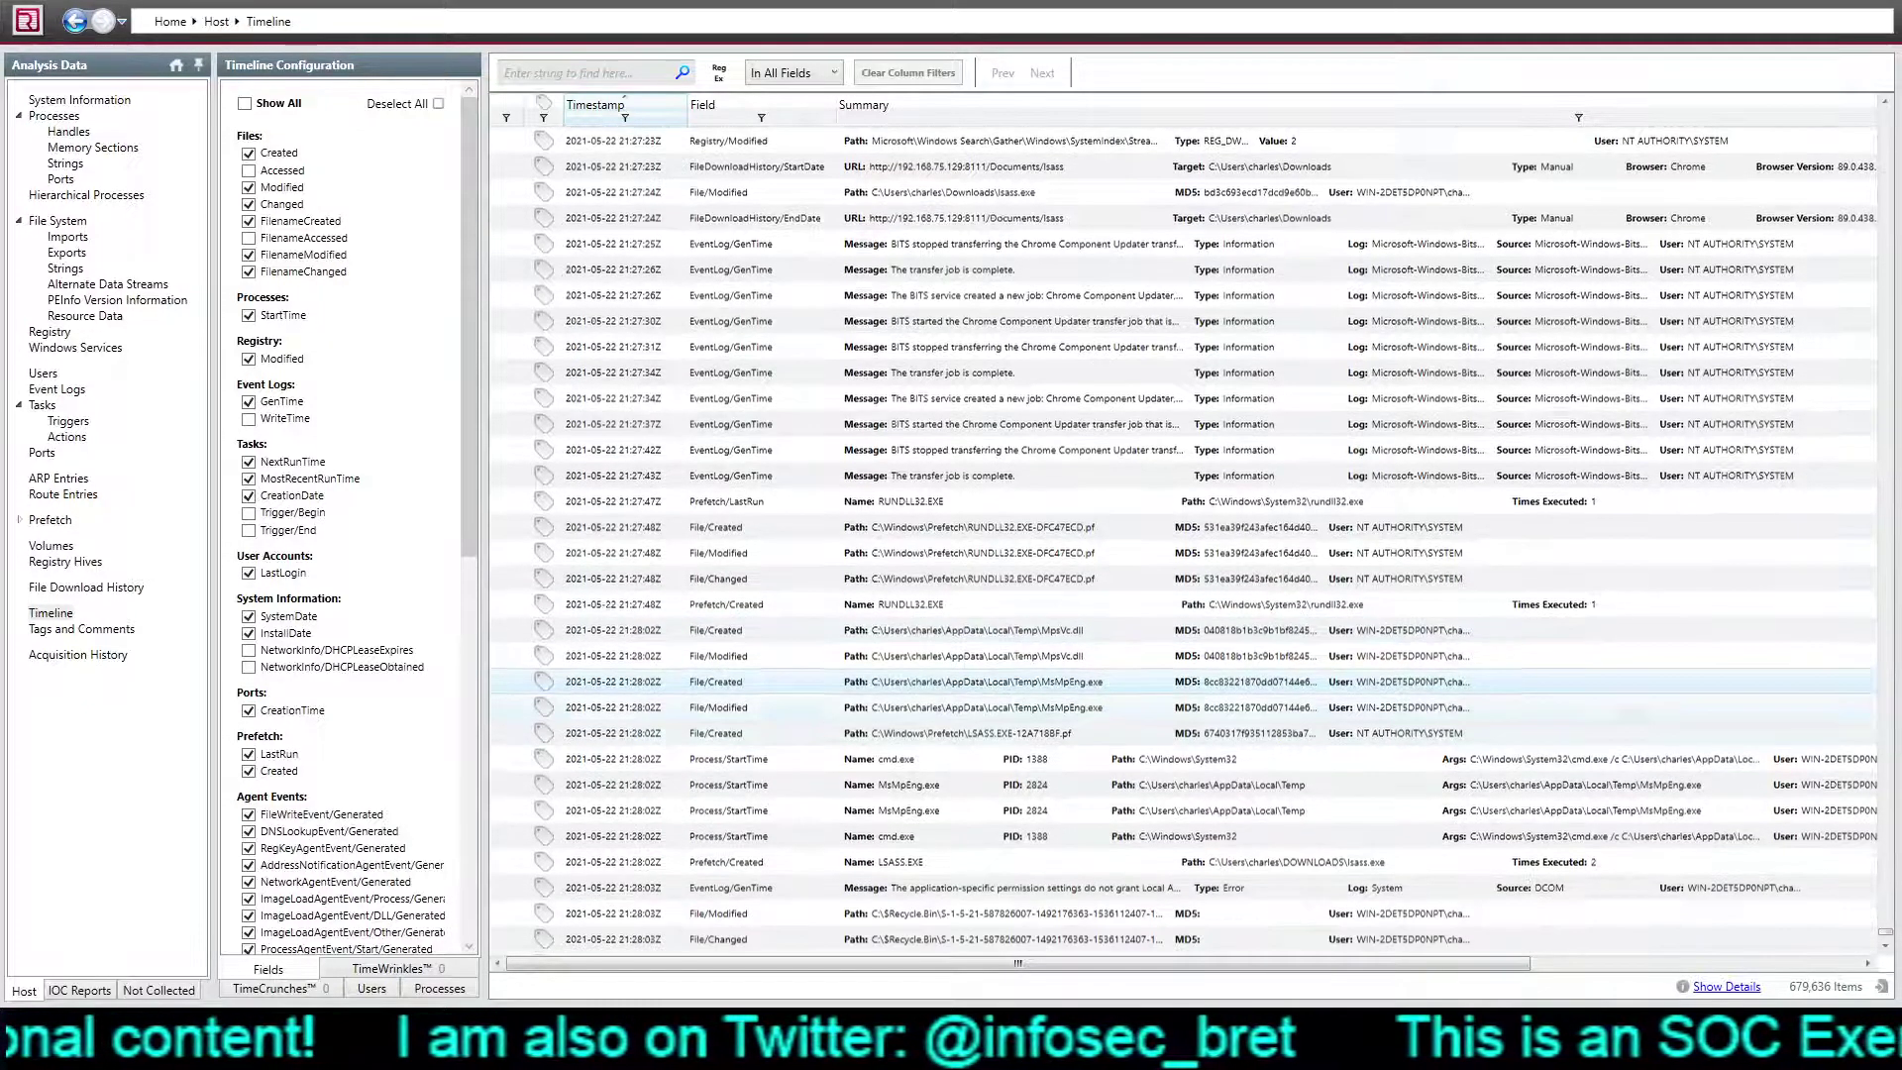
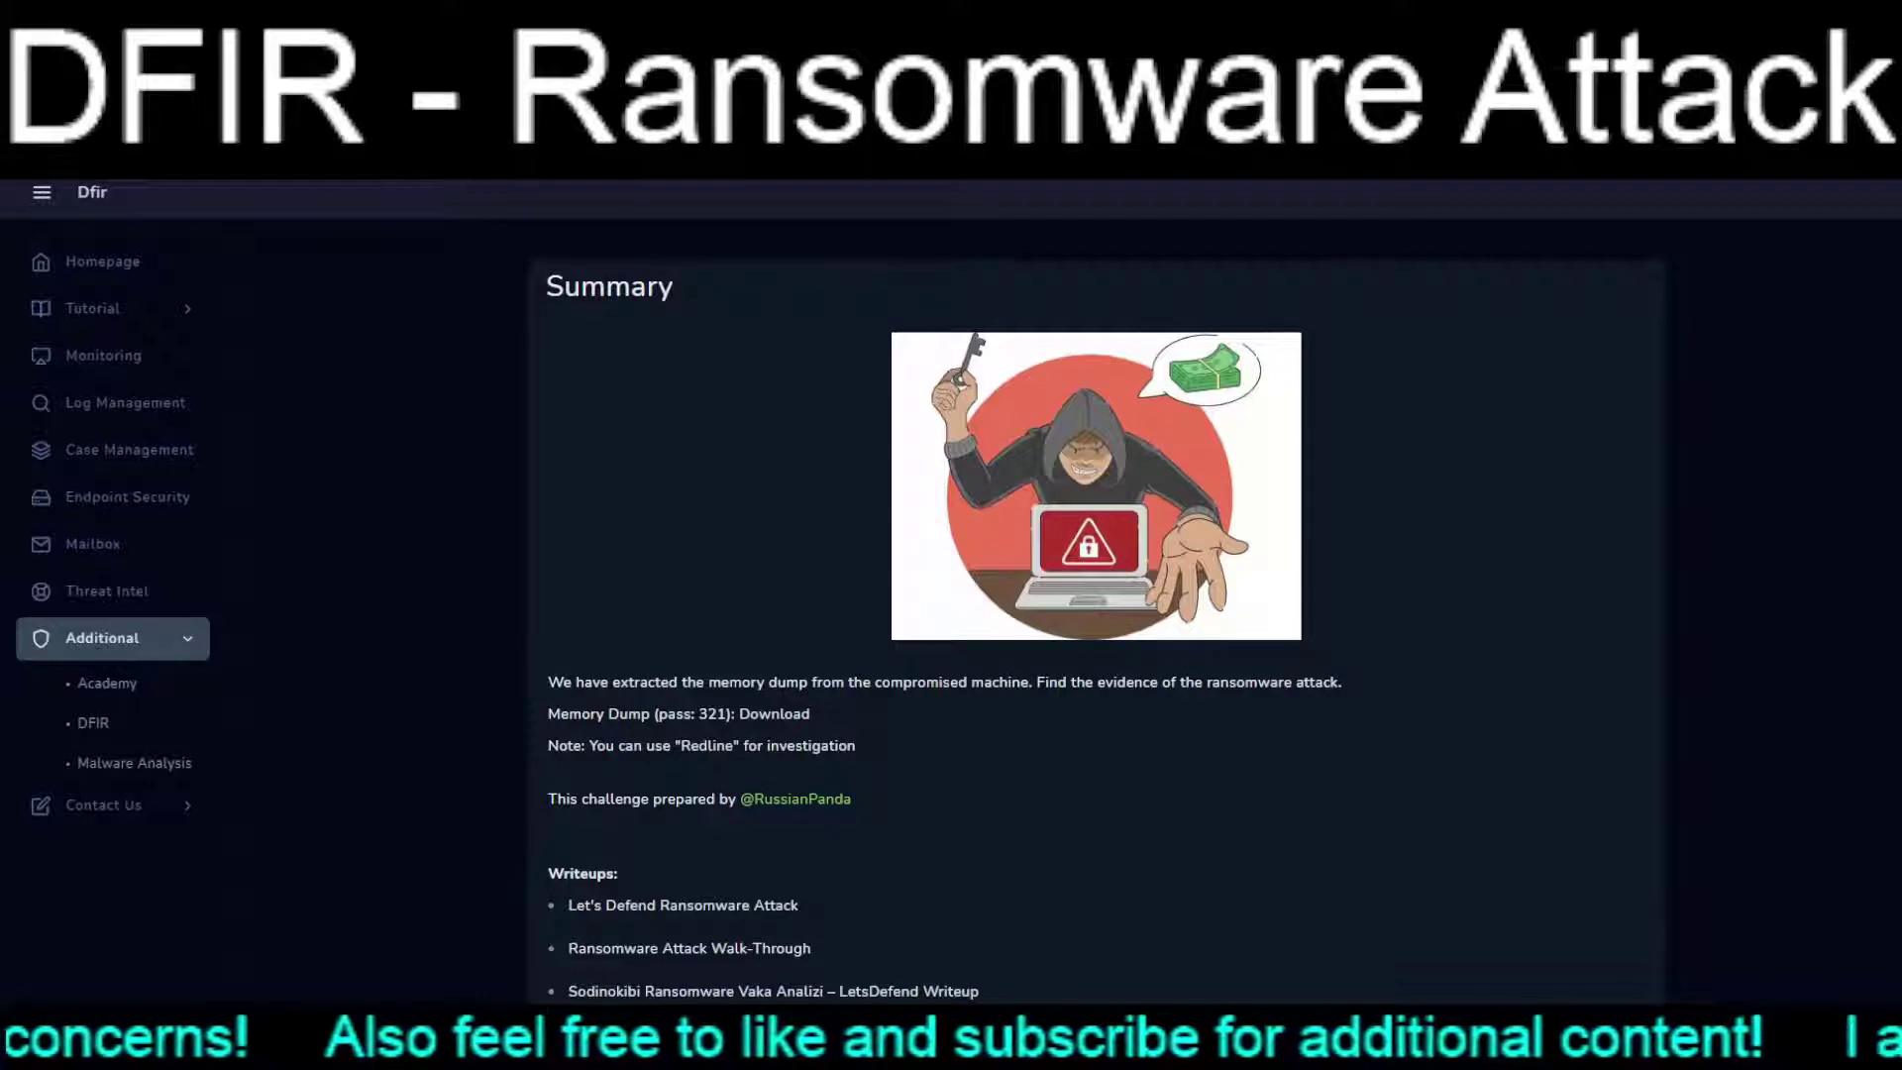
Step: Switch to the LetsDefend challenge and submit the full path of MpsVc.dll in the user's local Temp folder, in braces, for Question 1
scroll(1097, 594, "down", 7)
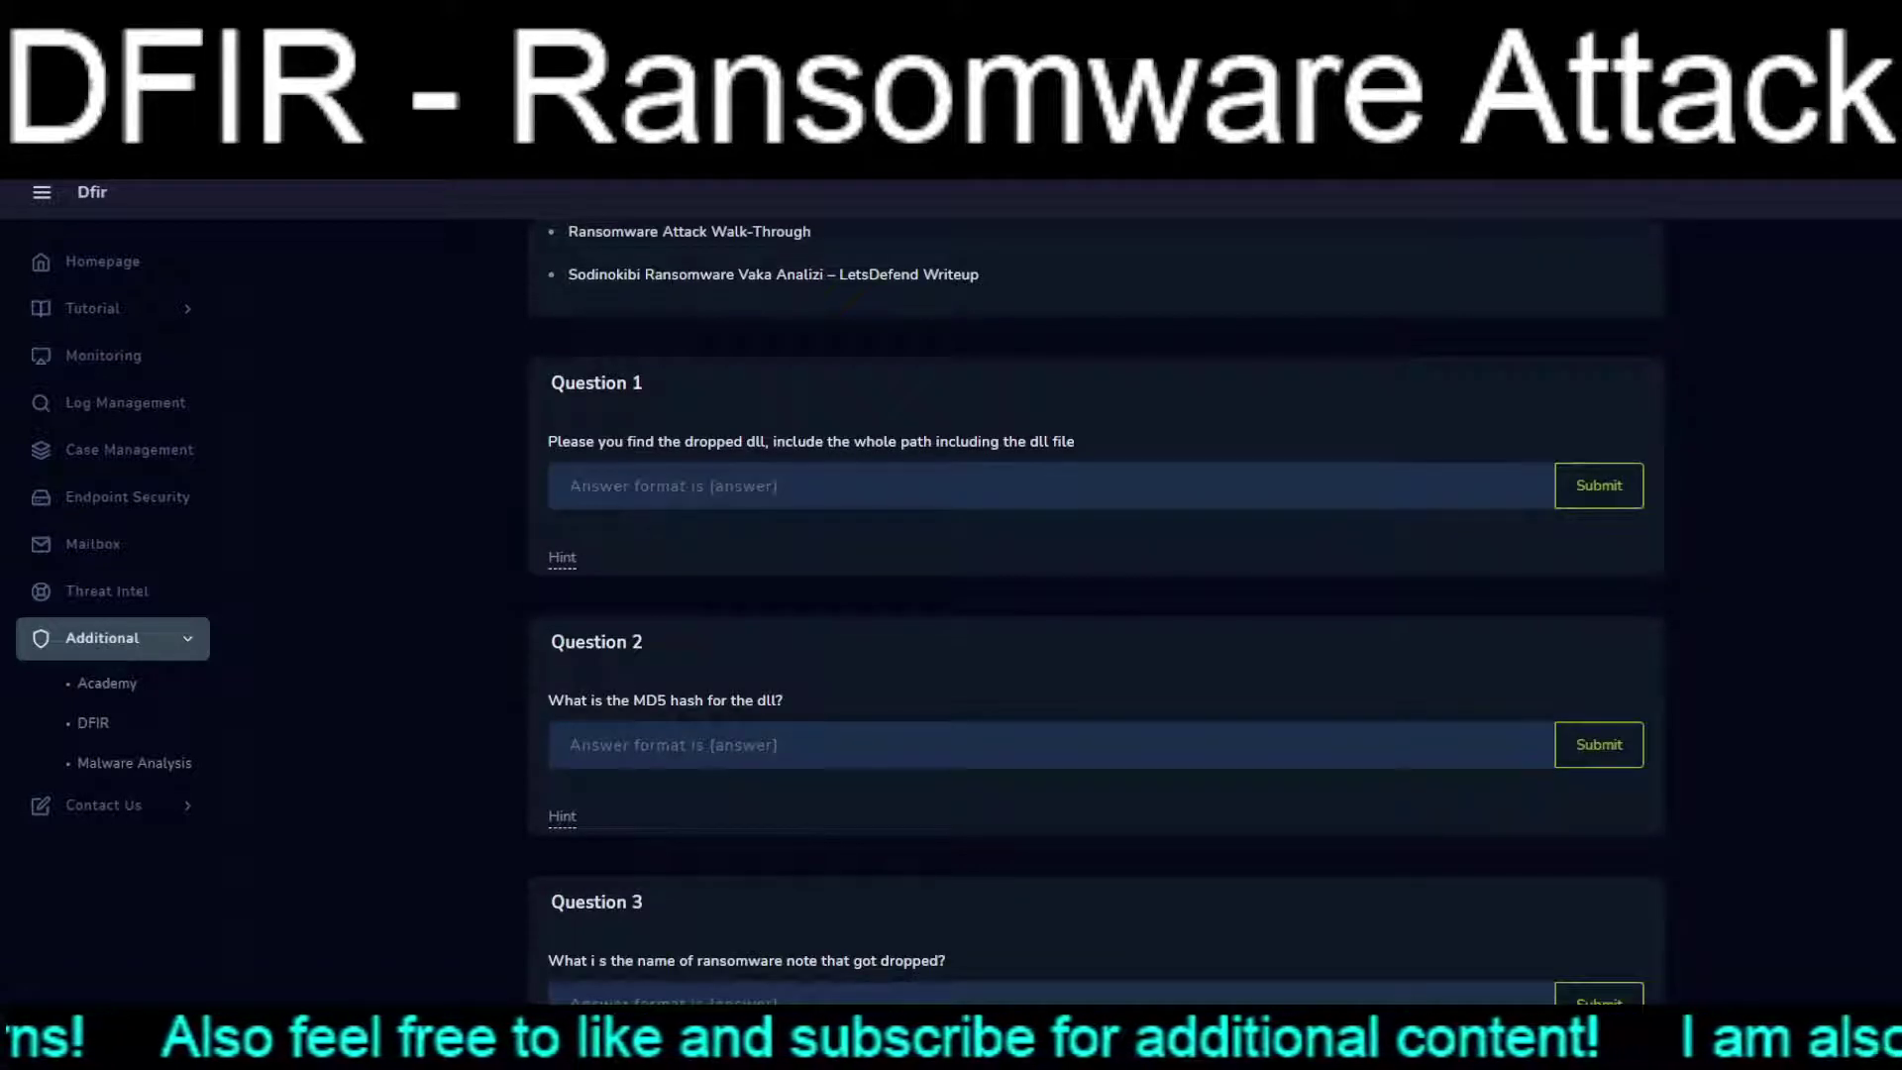
left_click(570, 486)
type("[C:\\Users\\charles\\AppData\\Local\\Temp\\MpsVc.dll]")
key("Return")
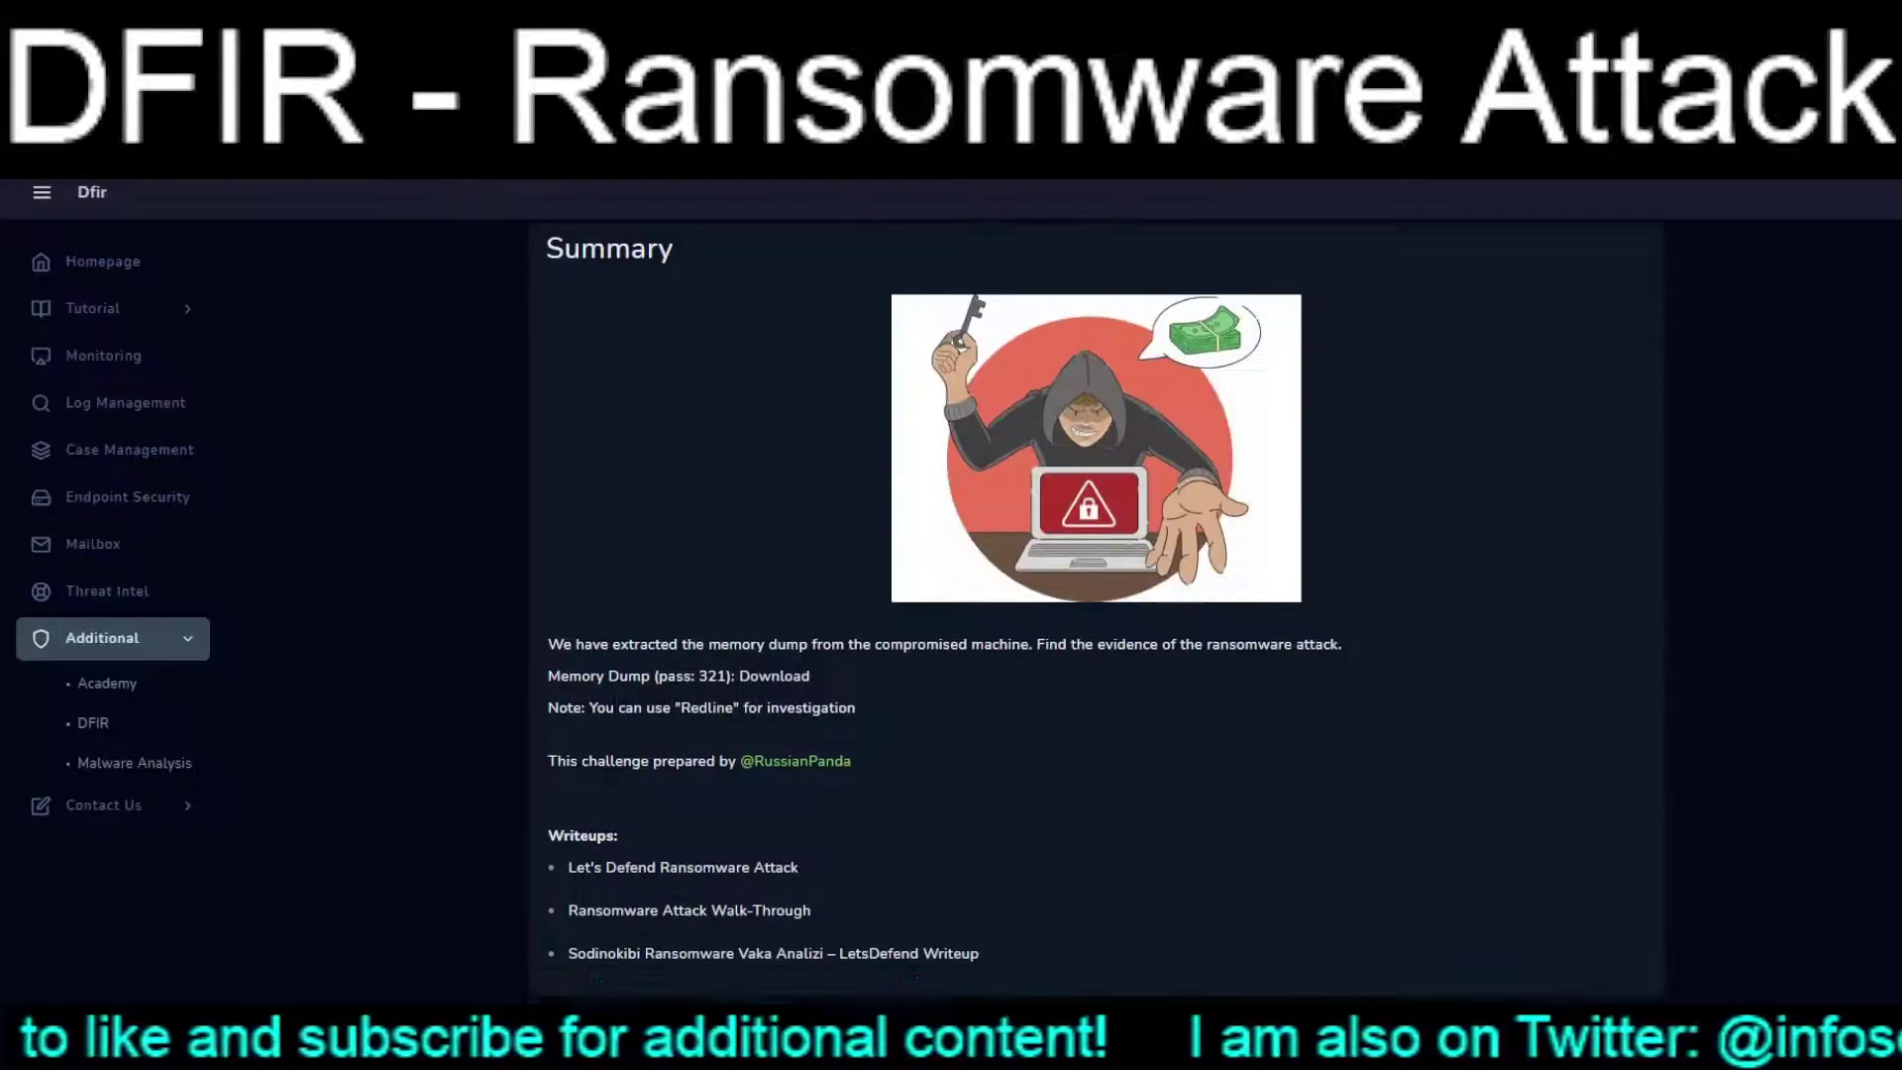
Step: Submit {040818b1b3c9b1bf8245f5bcb4eebbbc} as the DLL's MD5 hash for Question 2
scroll(1097, 595, "down", 5)
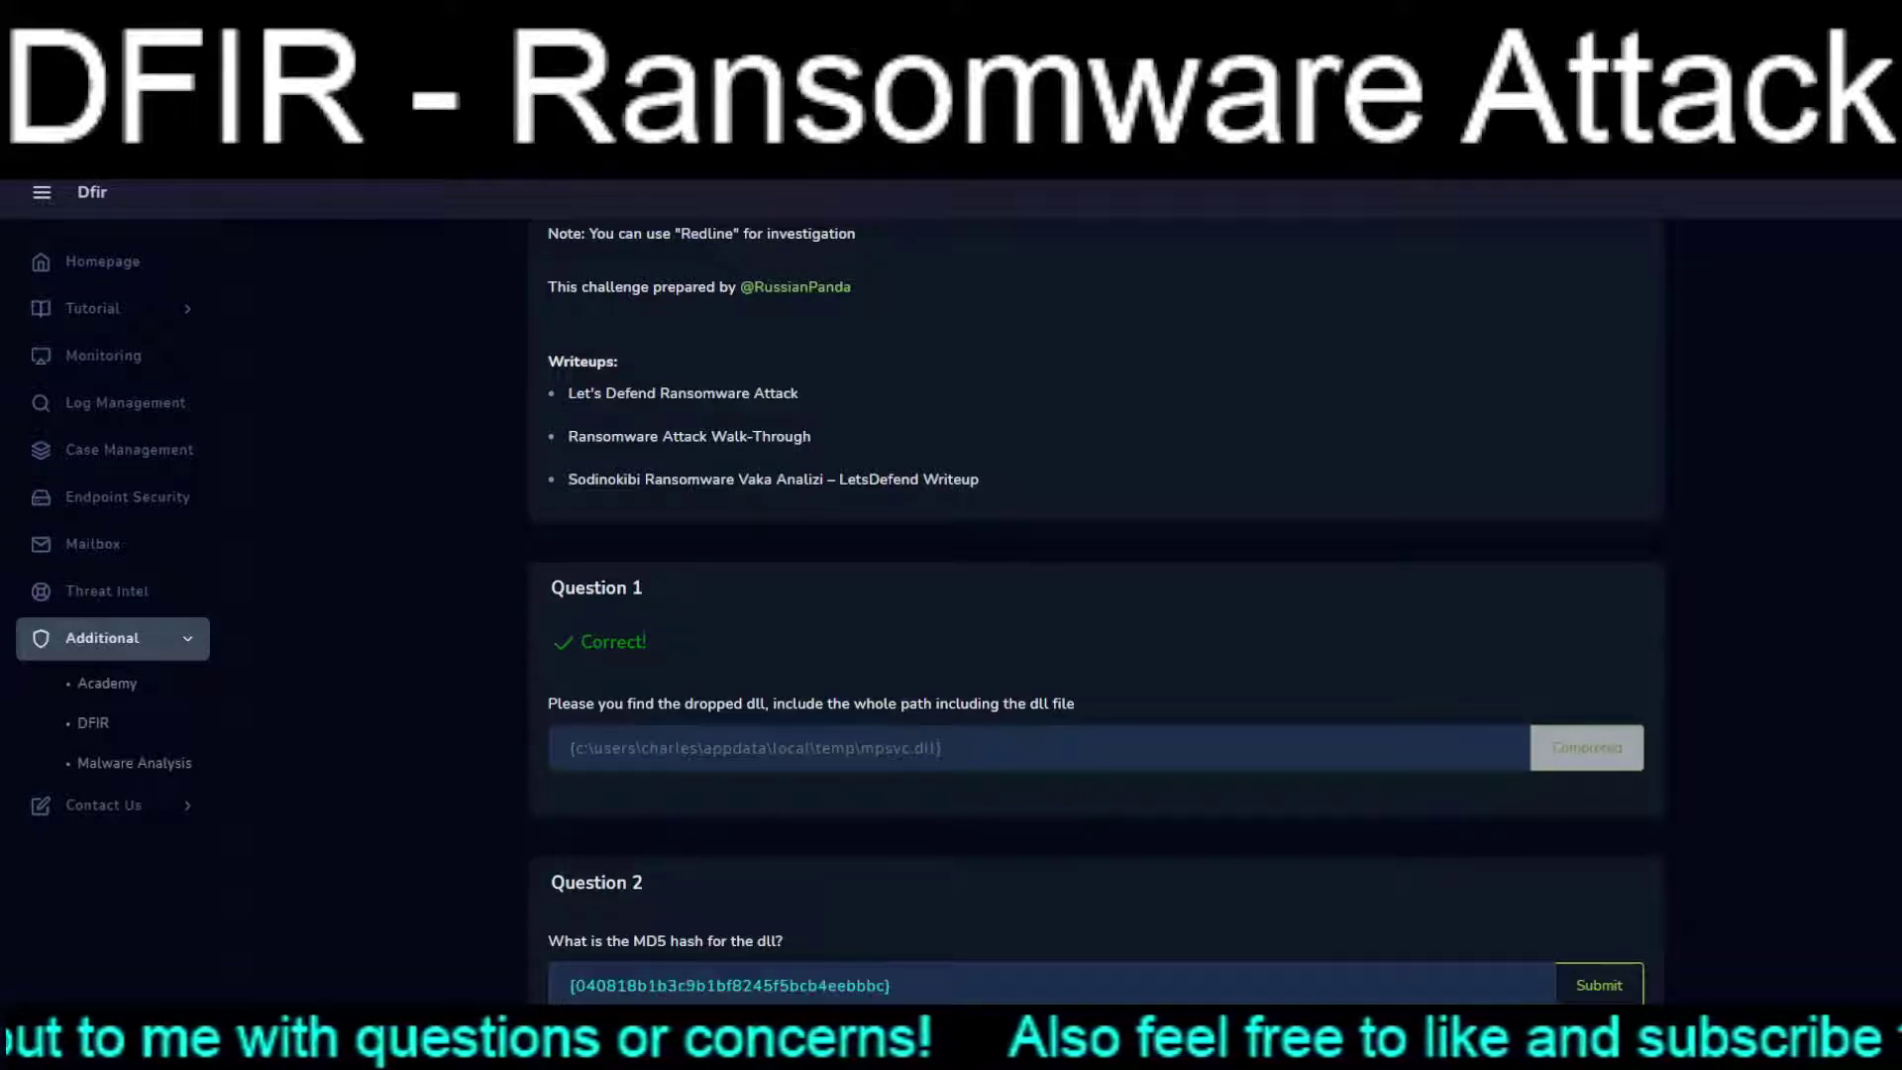
key("Return")
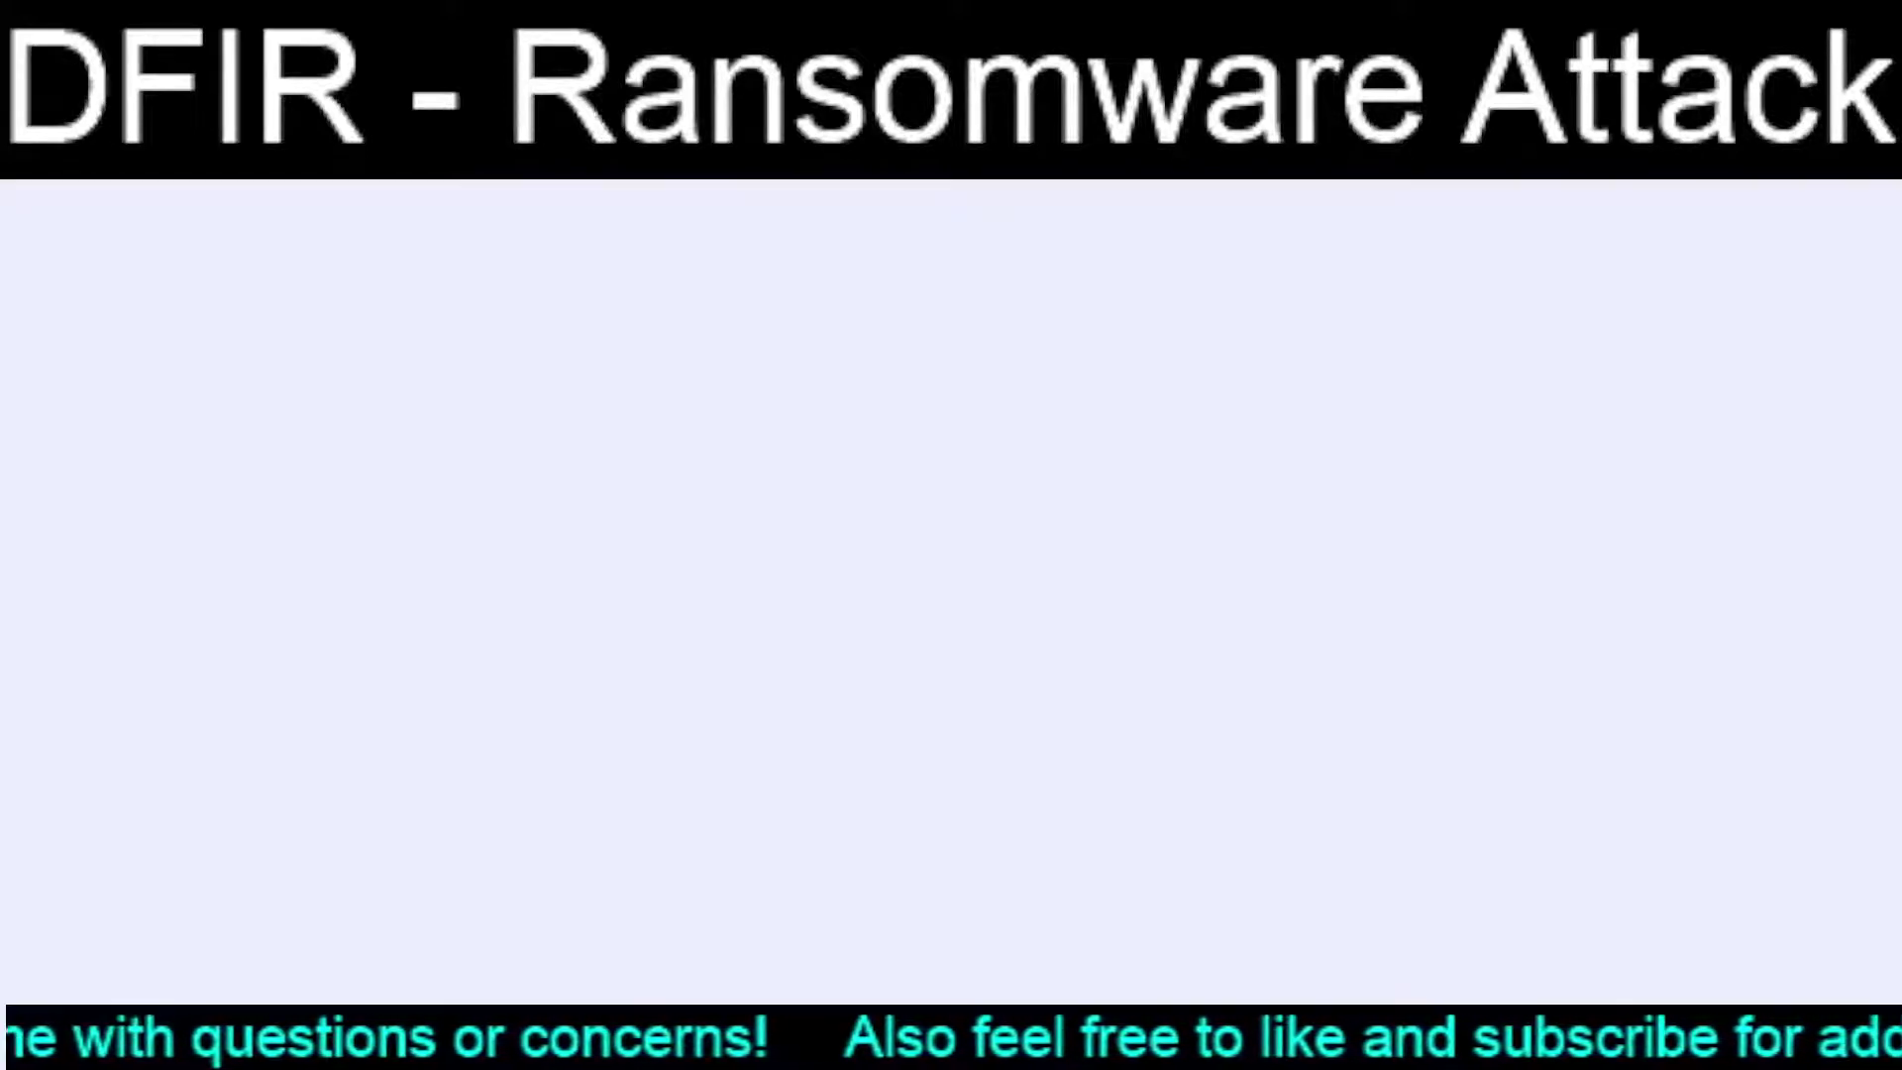
scroll(1097, 595, "down", 8)
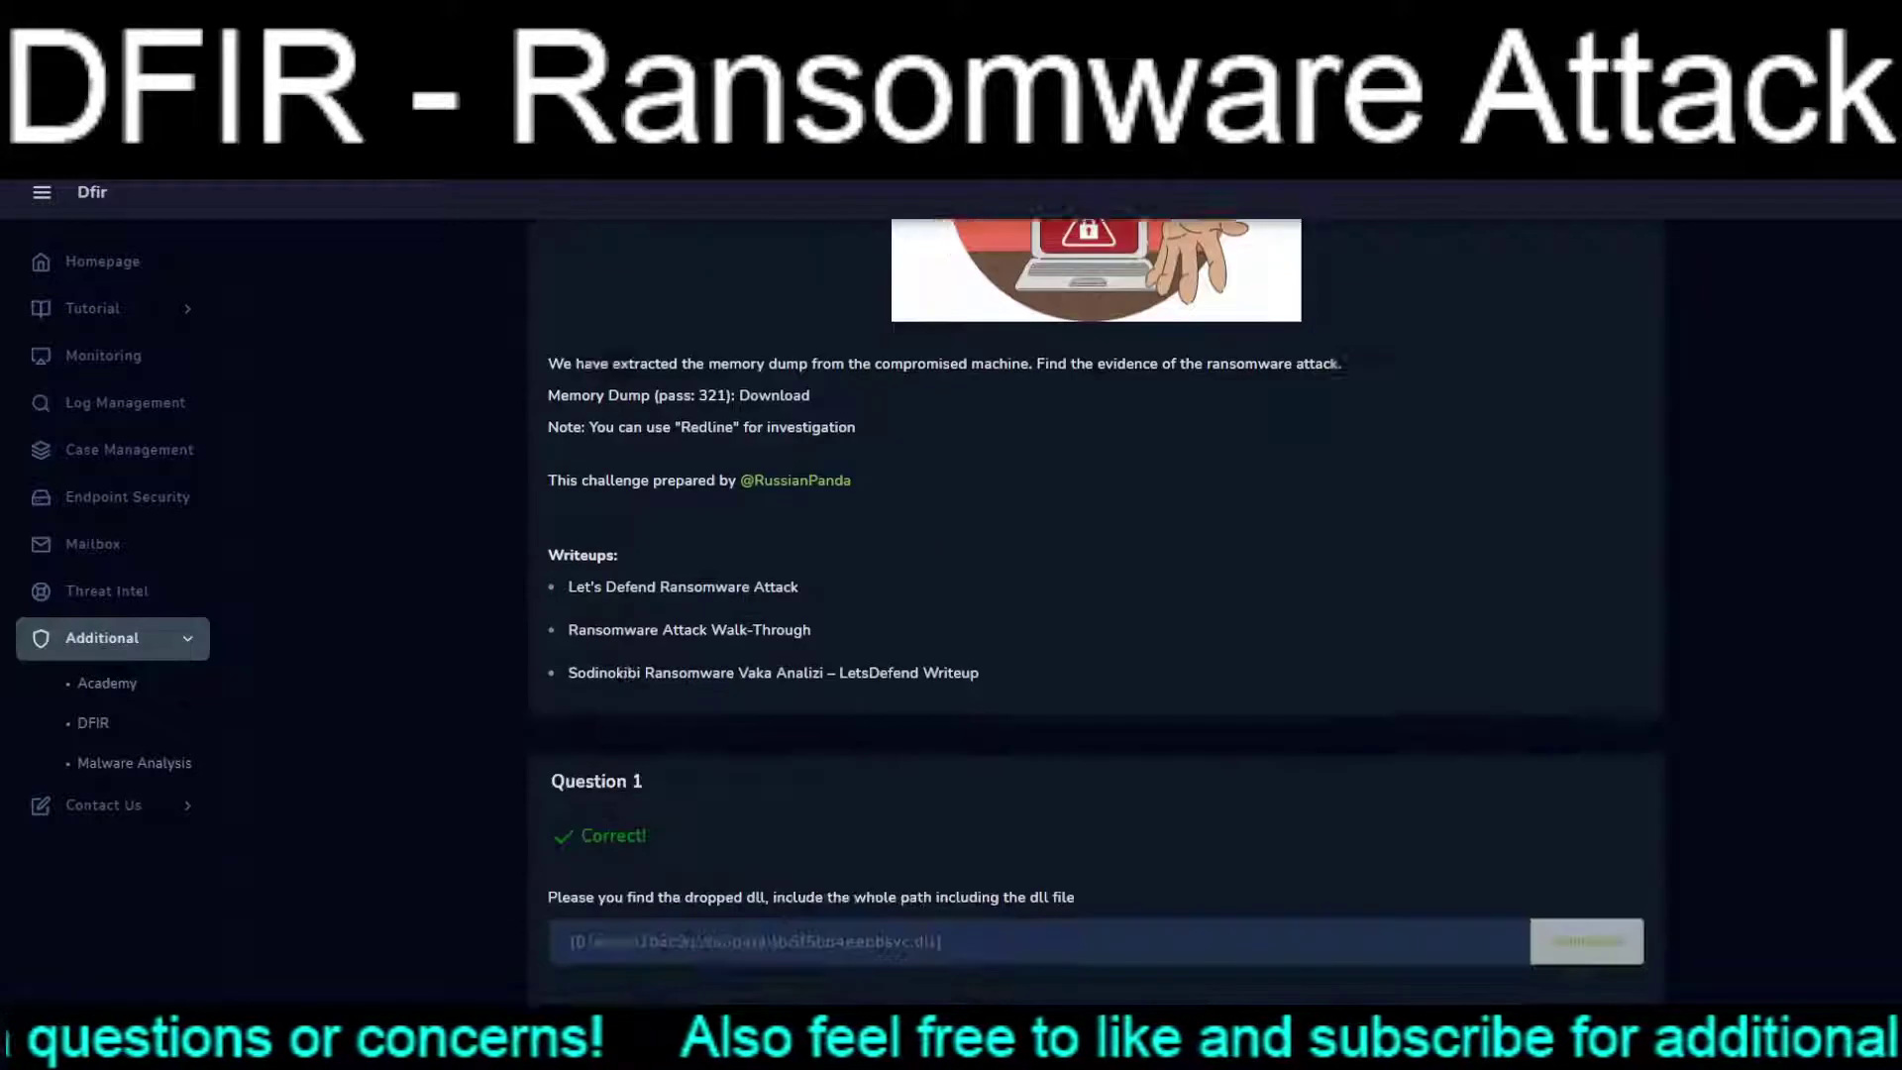
Step: Try {2s6lc-readme.txt} as the ransomware note's name for Question 3
scroll(1097, 594, "down", 3)
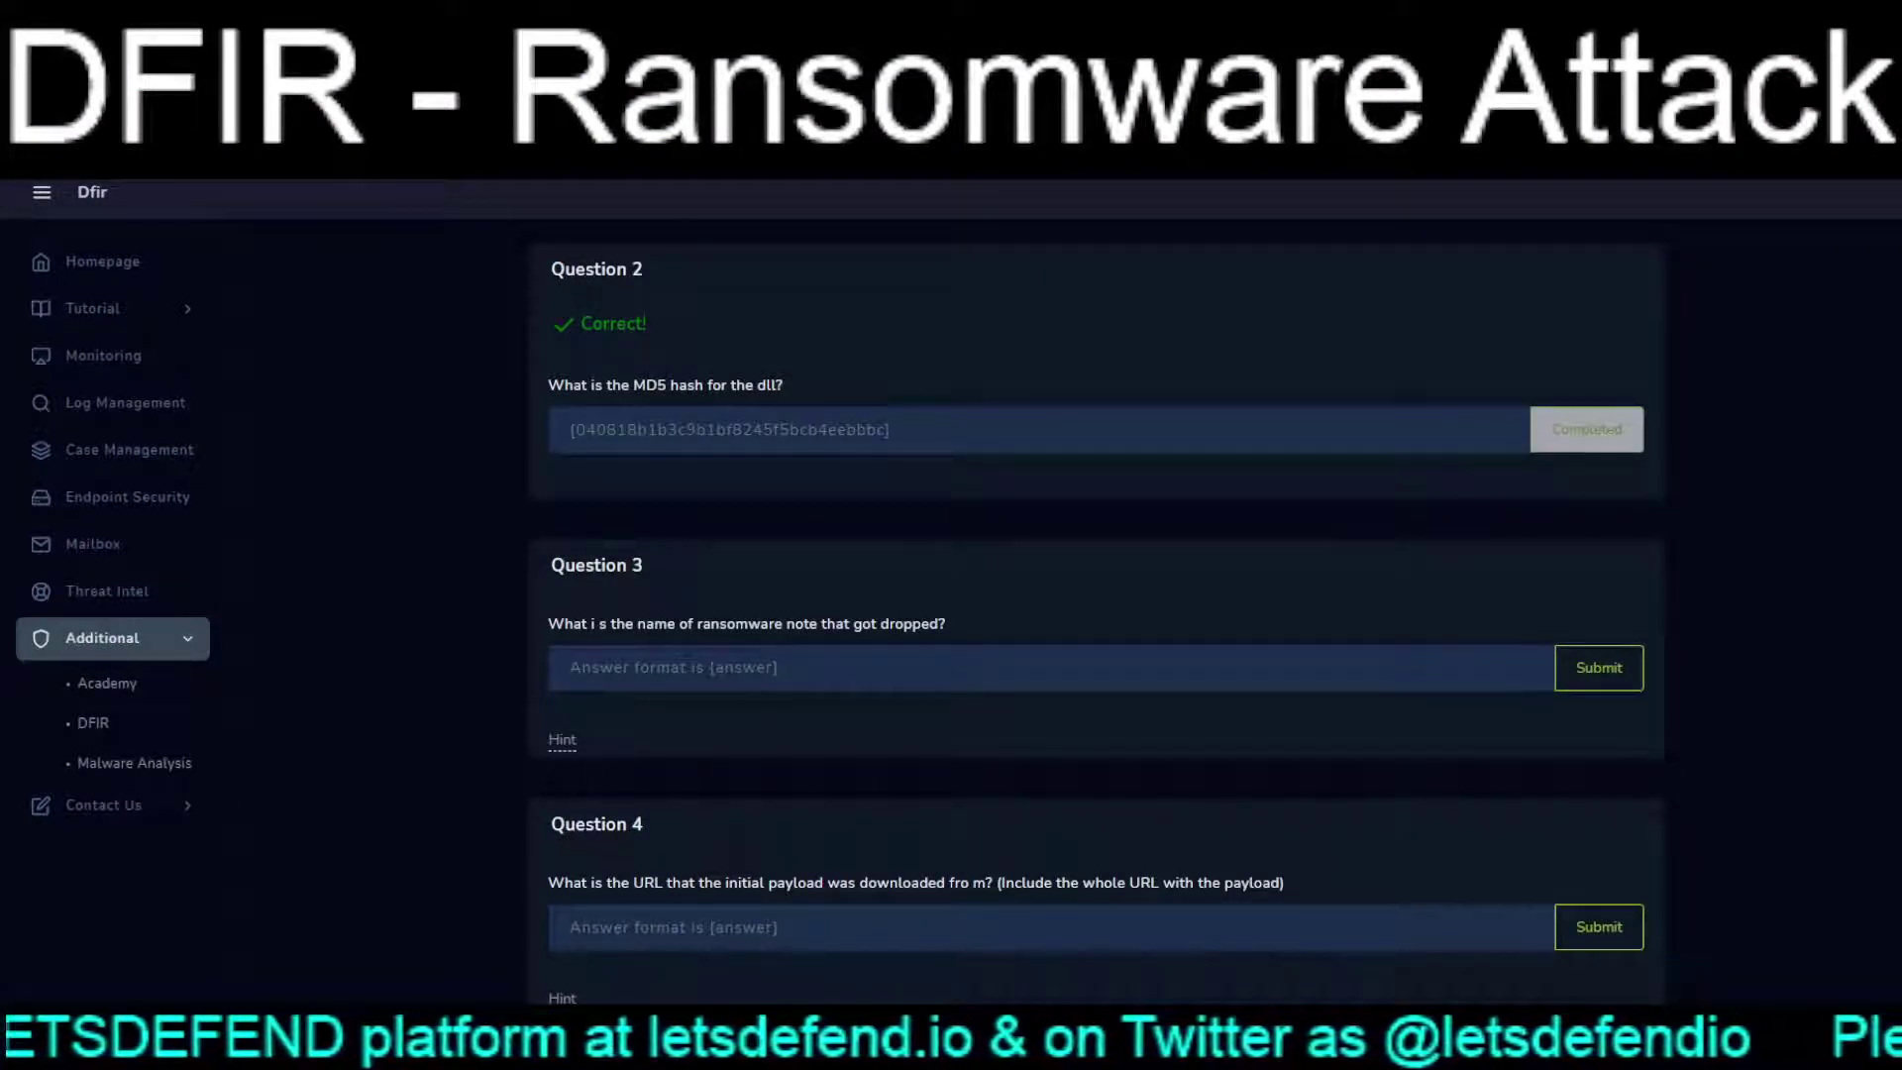
left_click(654, 666)
type("{2s6lc-readme.txt}")
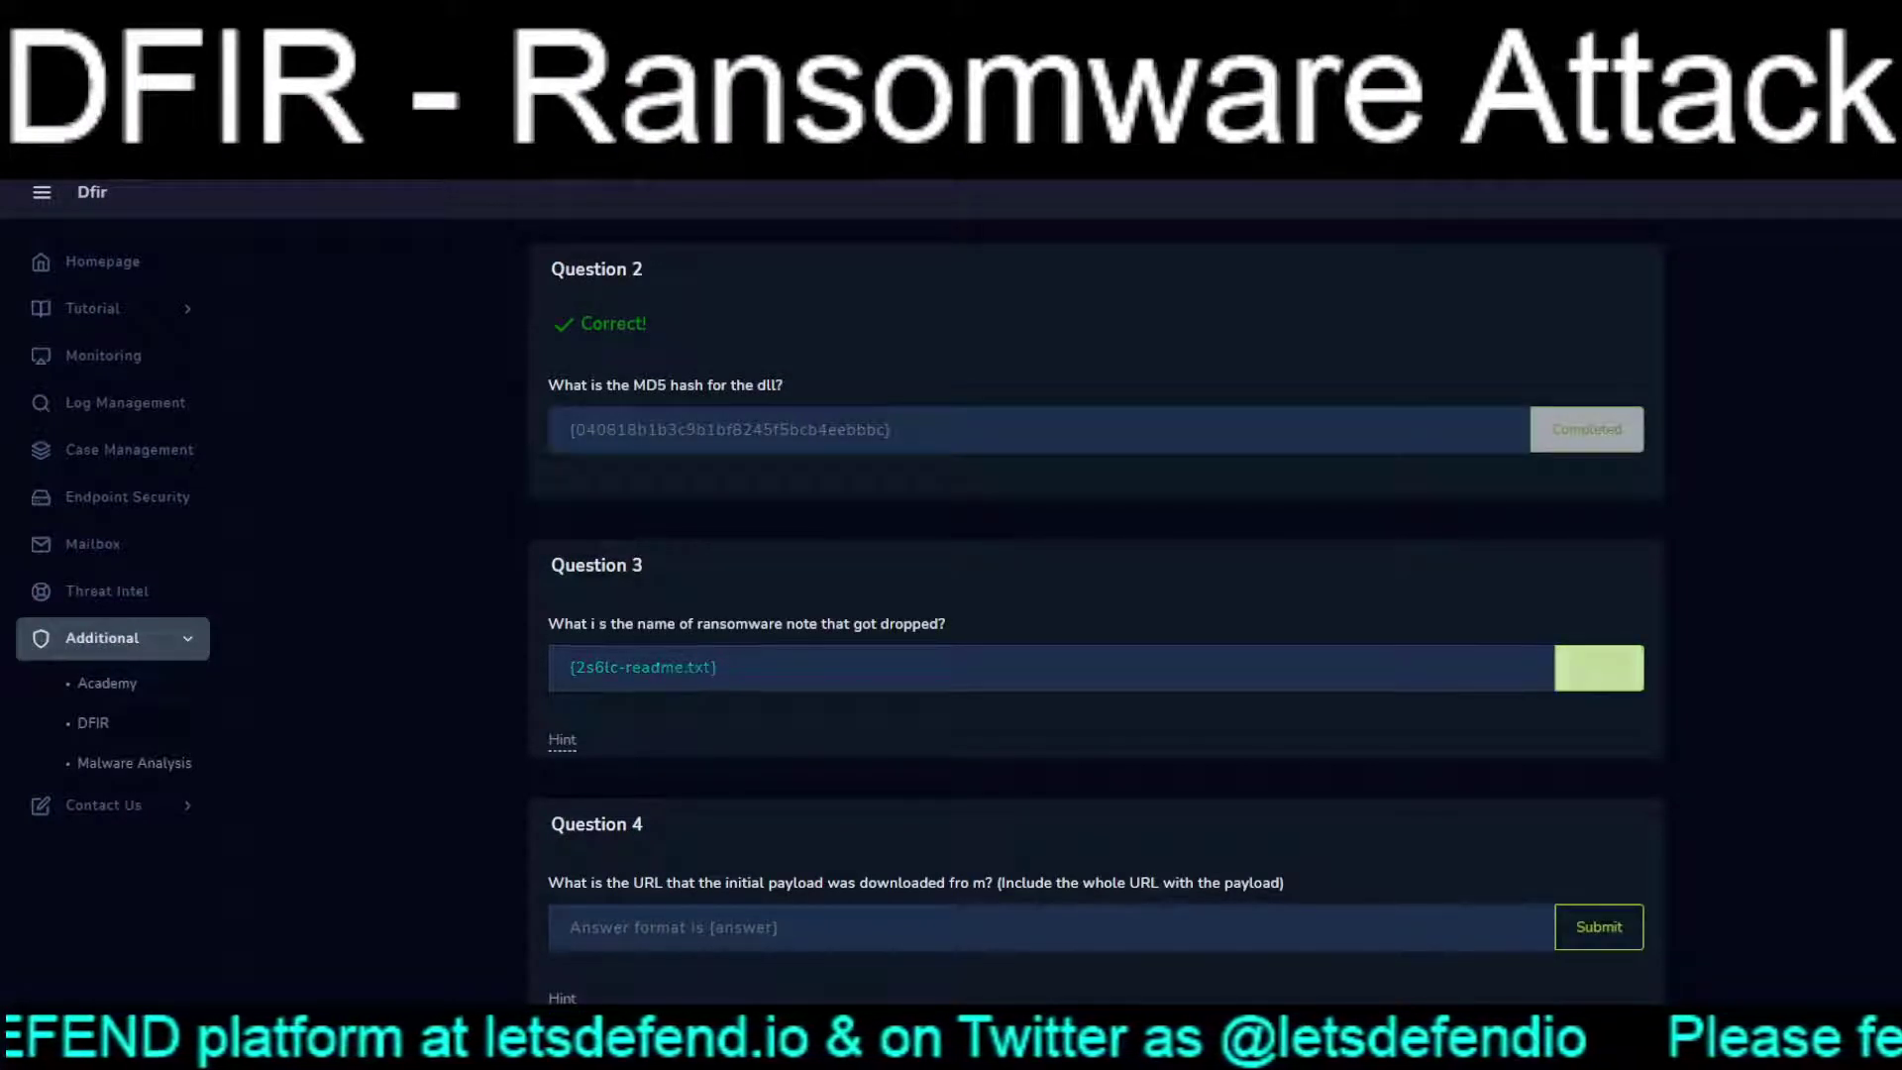
key("Return")
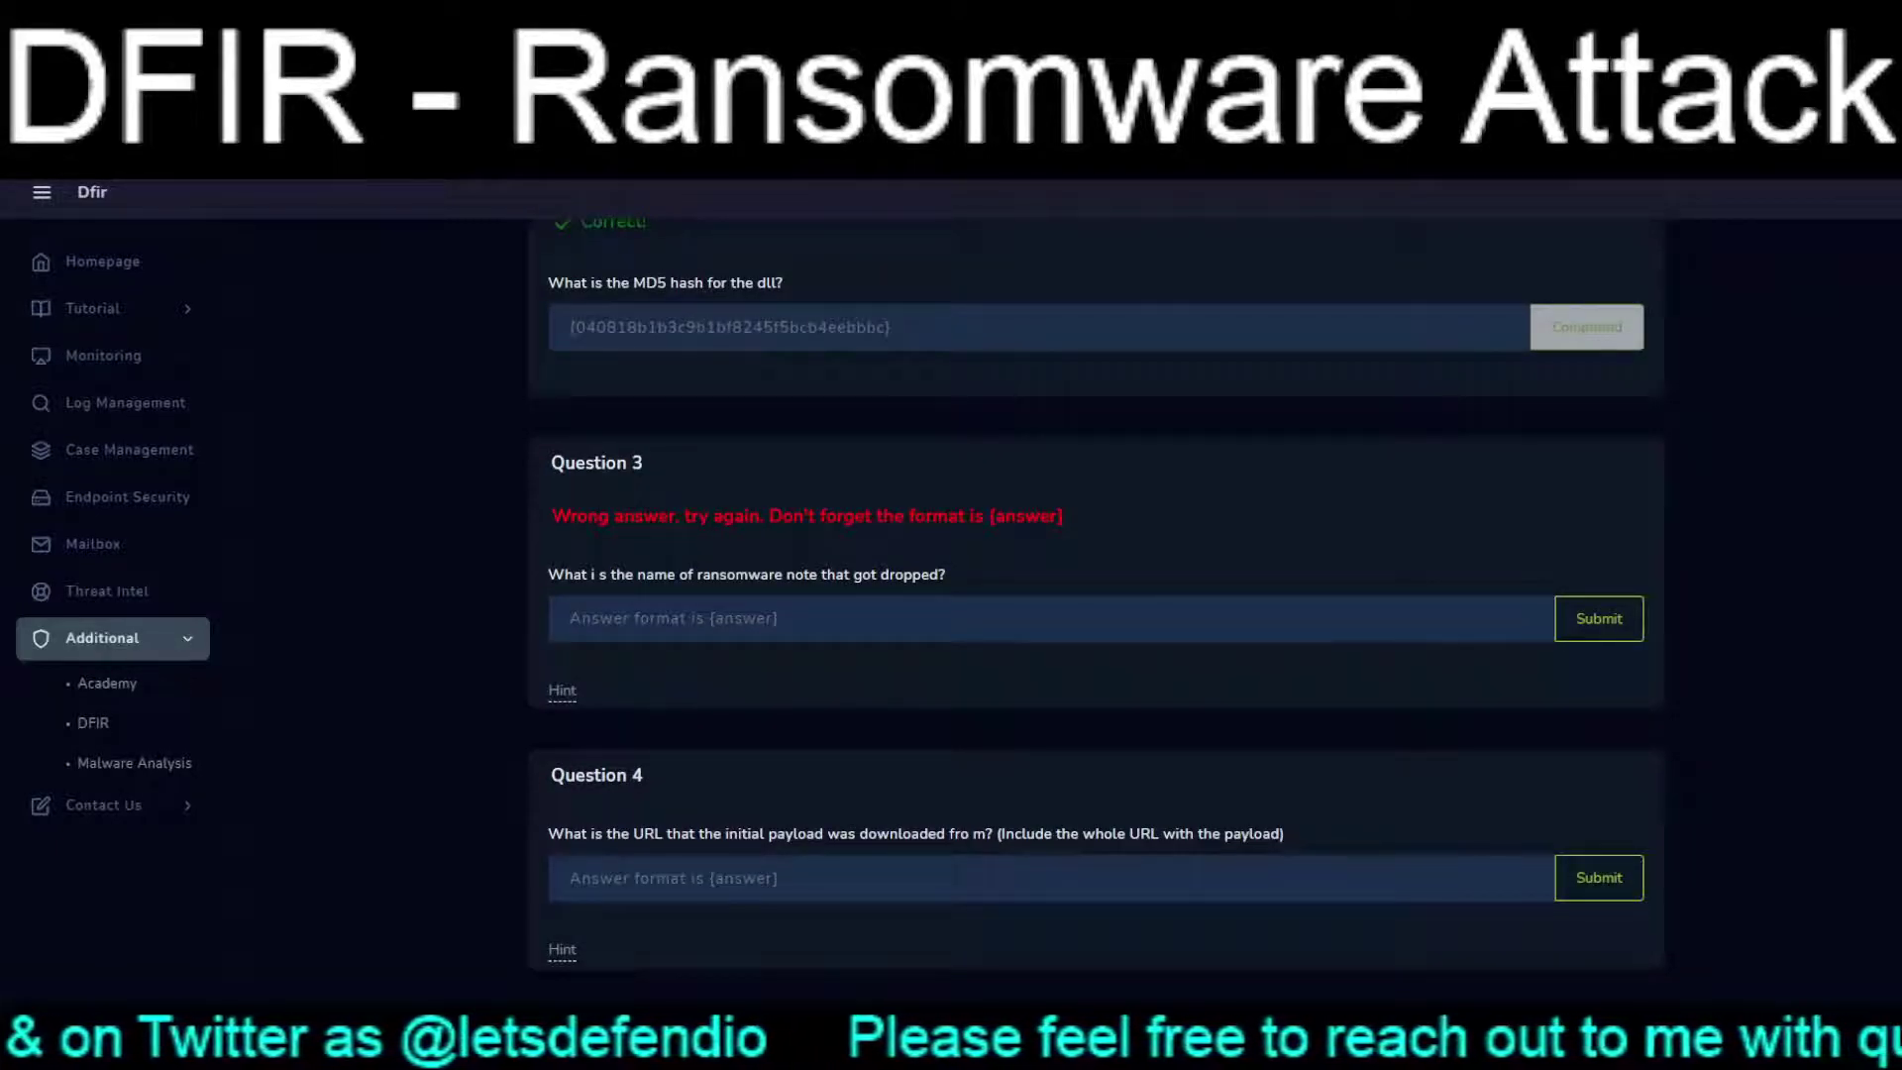
Step: Open the Question 3 hint and submit the ransomware note's name without its extension as {2s6lc-readme}
left_click(562, 690)
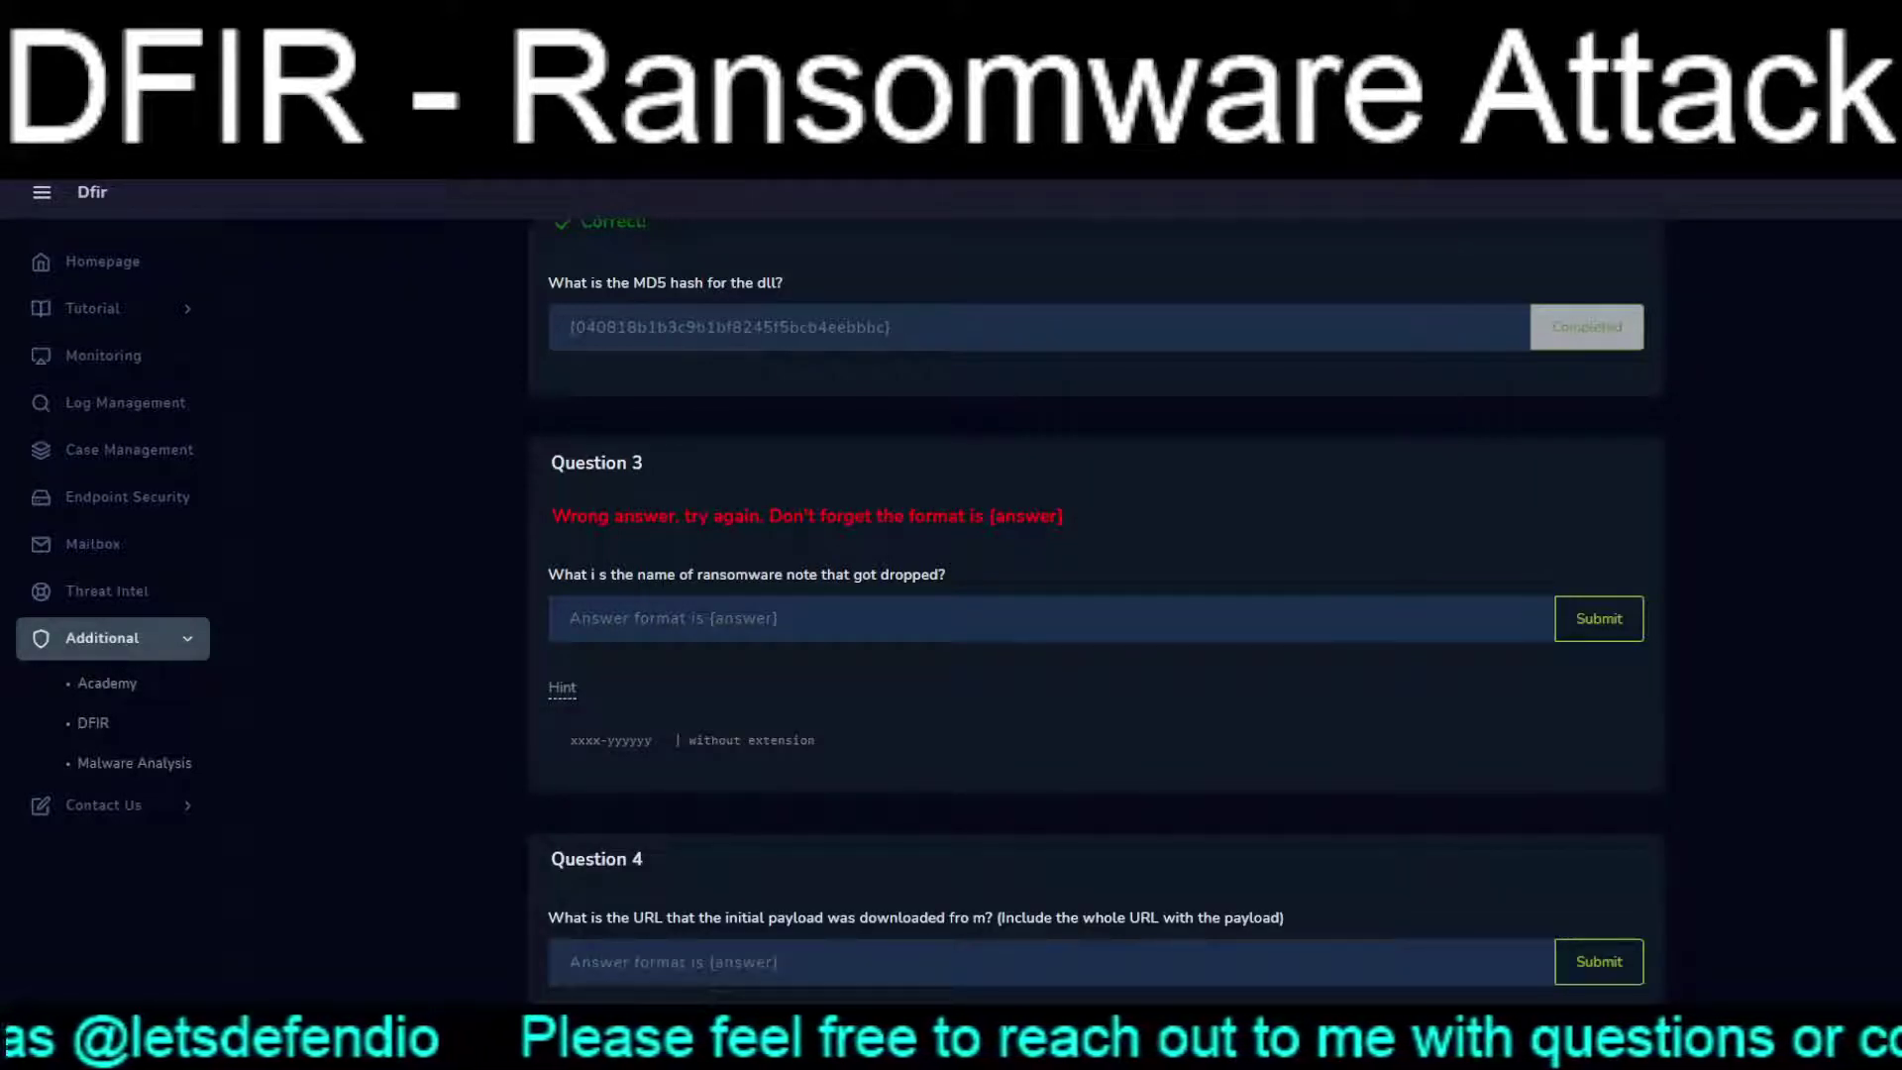
left_click(654, 618)
type("{2s6lc-readme.txt}")
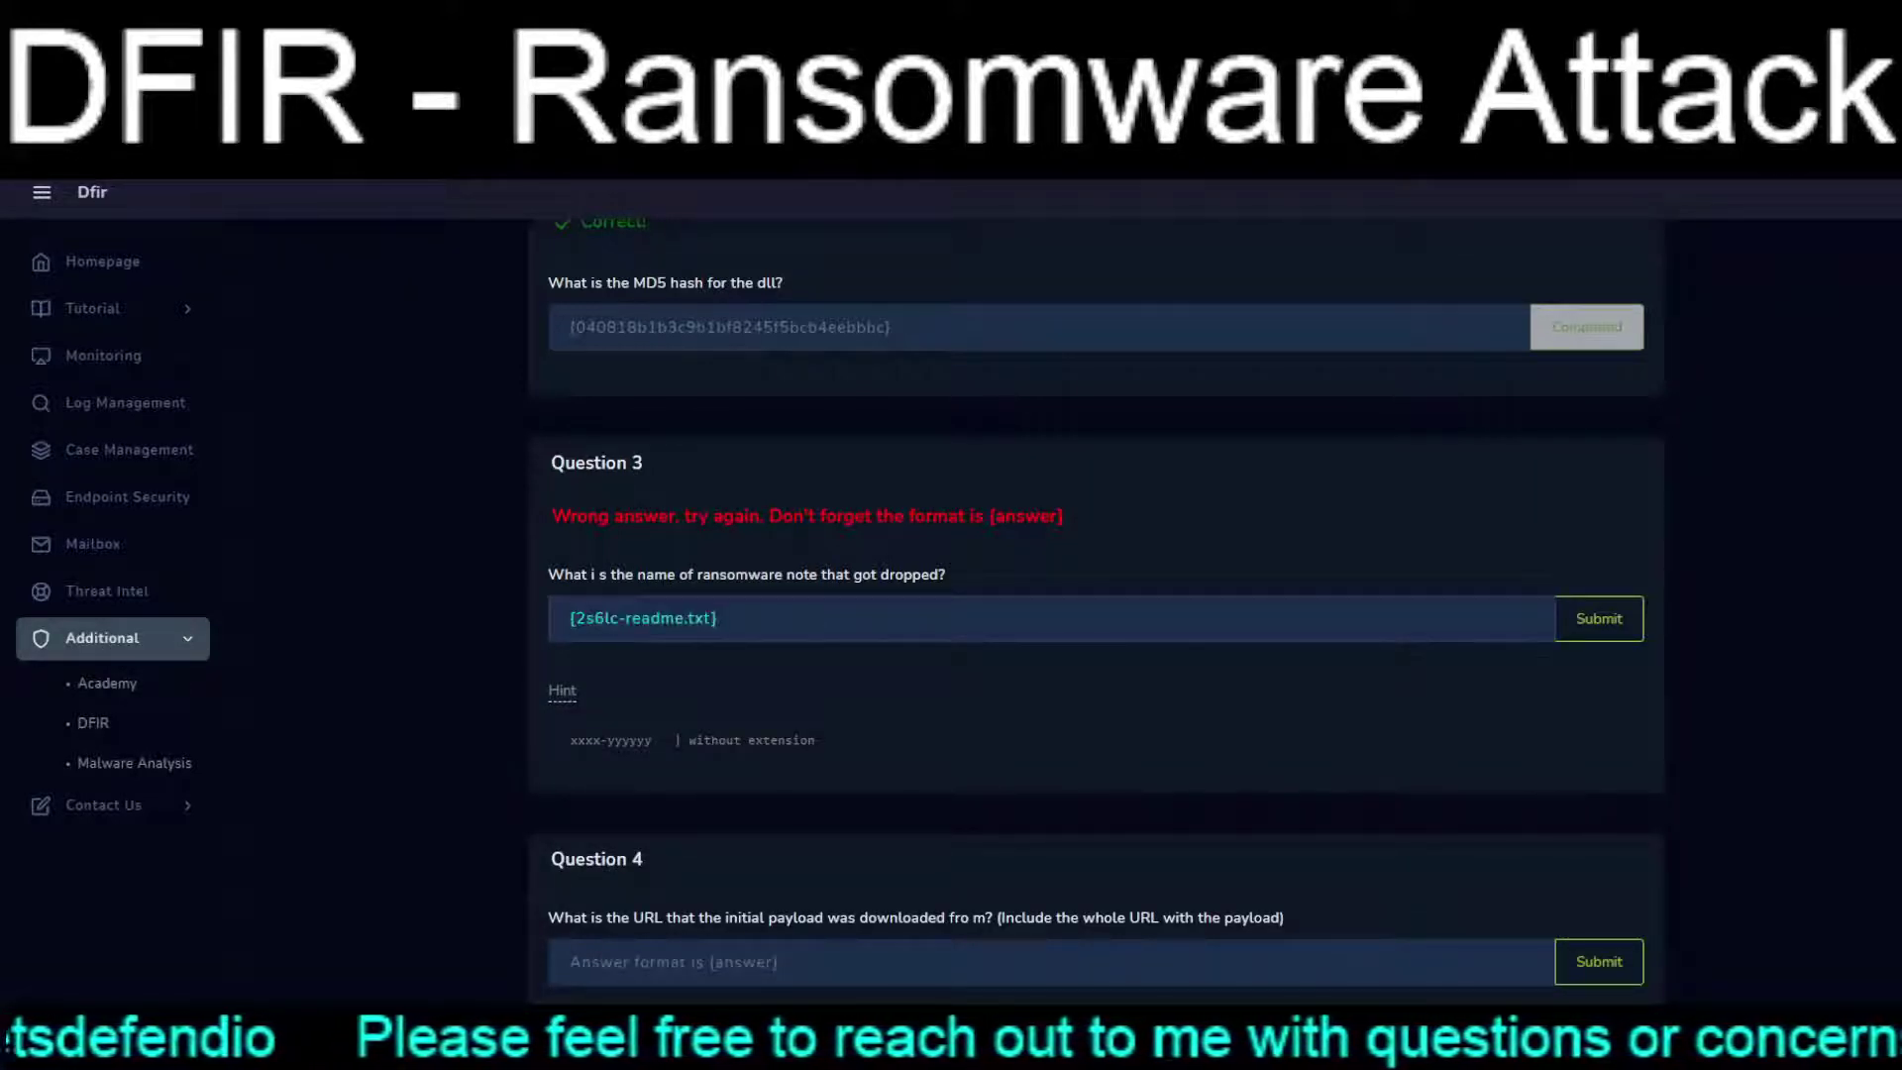
key("BackSpace")
key("BackSpace")
key("BackSpace")
key("BackSpace")
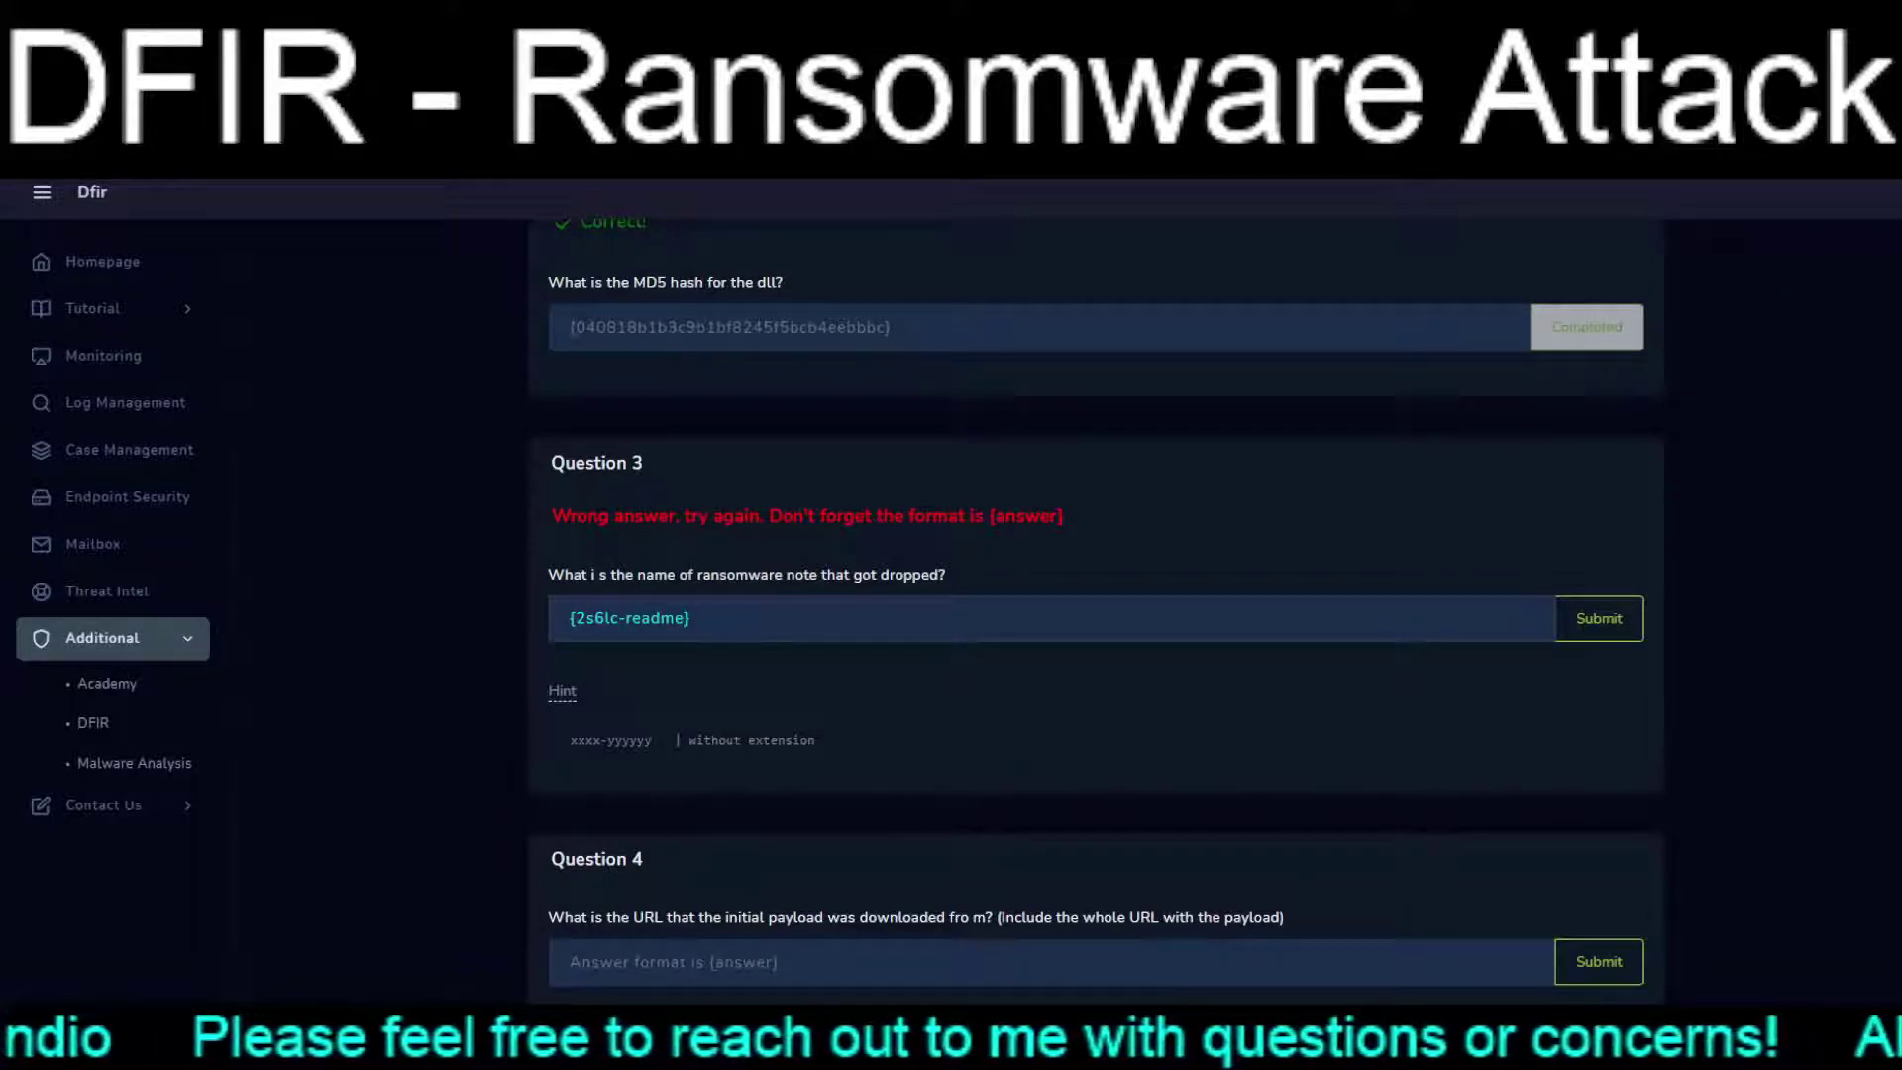
key("Return")
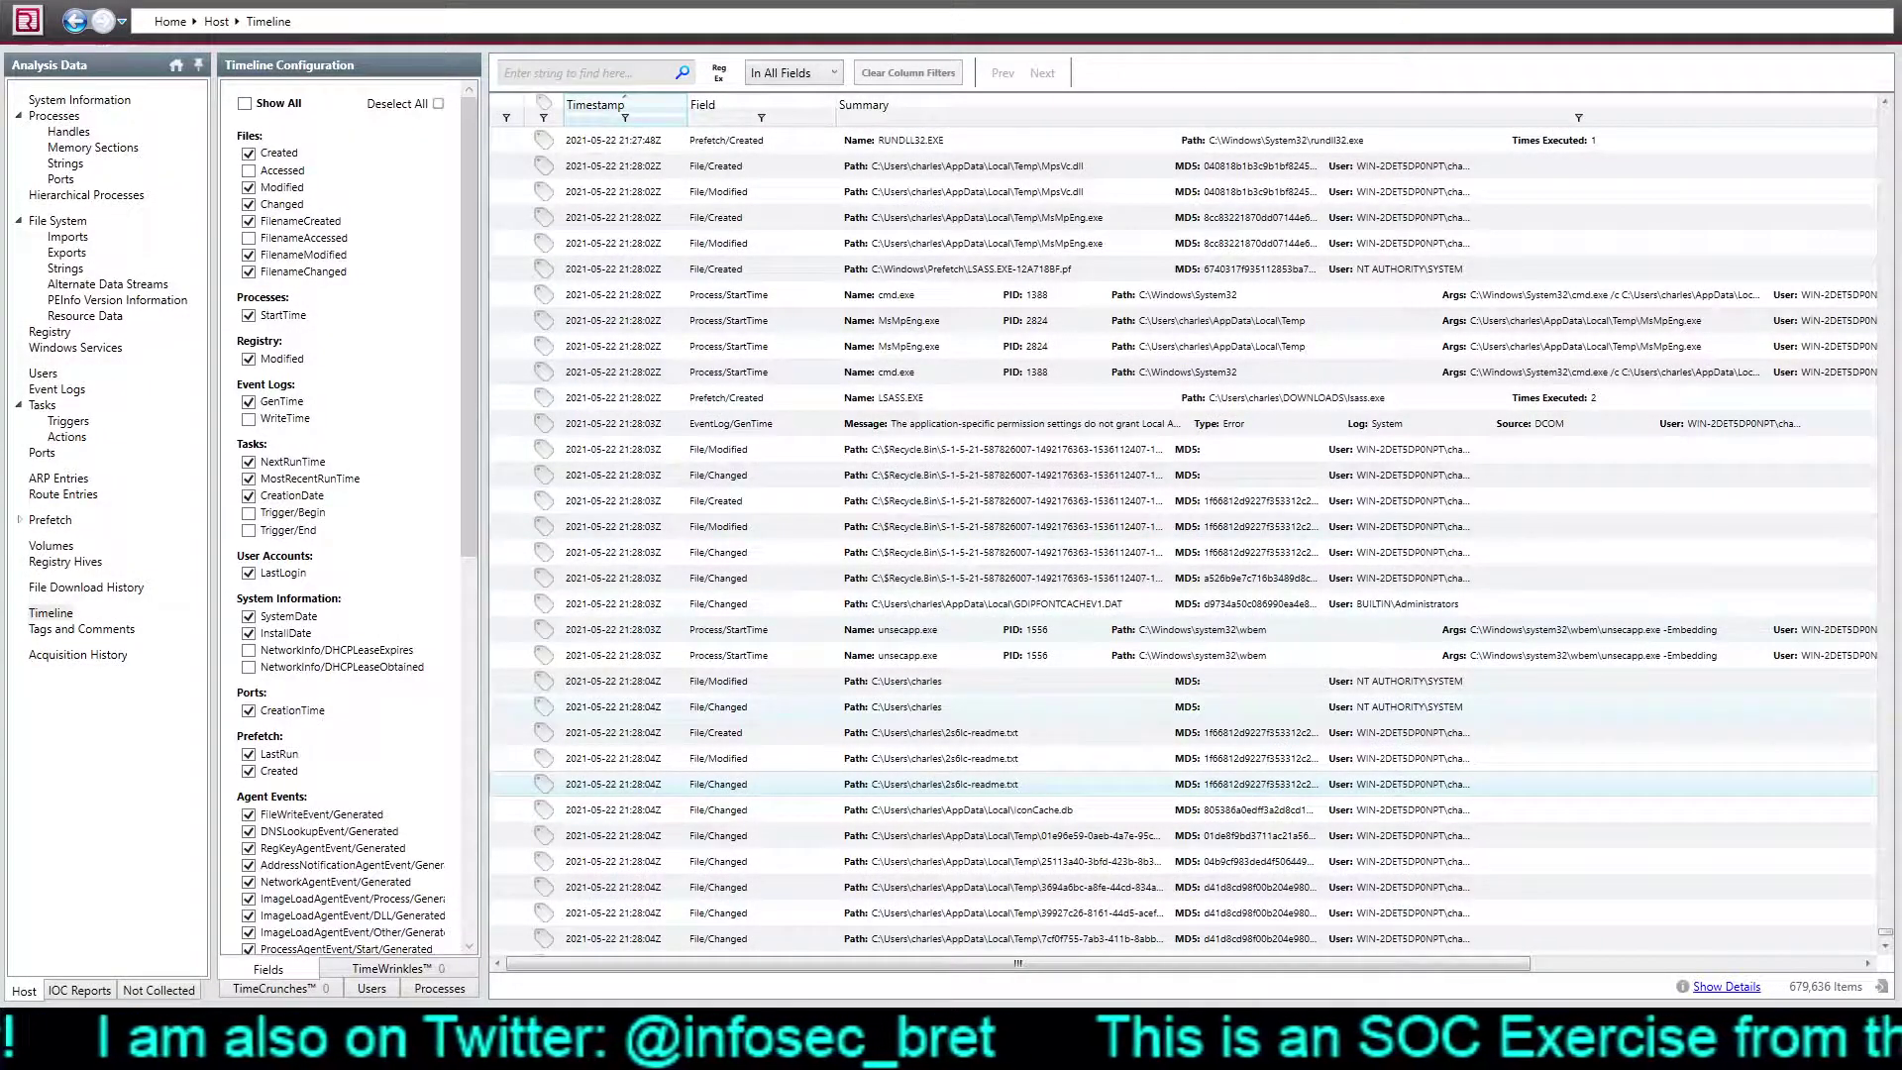
Step: Switch to Redline and trace the timeline back to the file download history around 21:27:23Z to find the initial payload's URL
scroll(1184, 535, "up", 5)
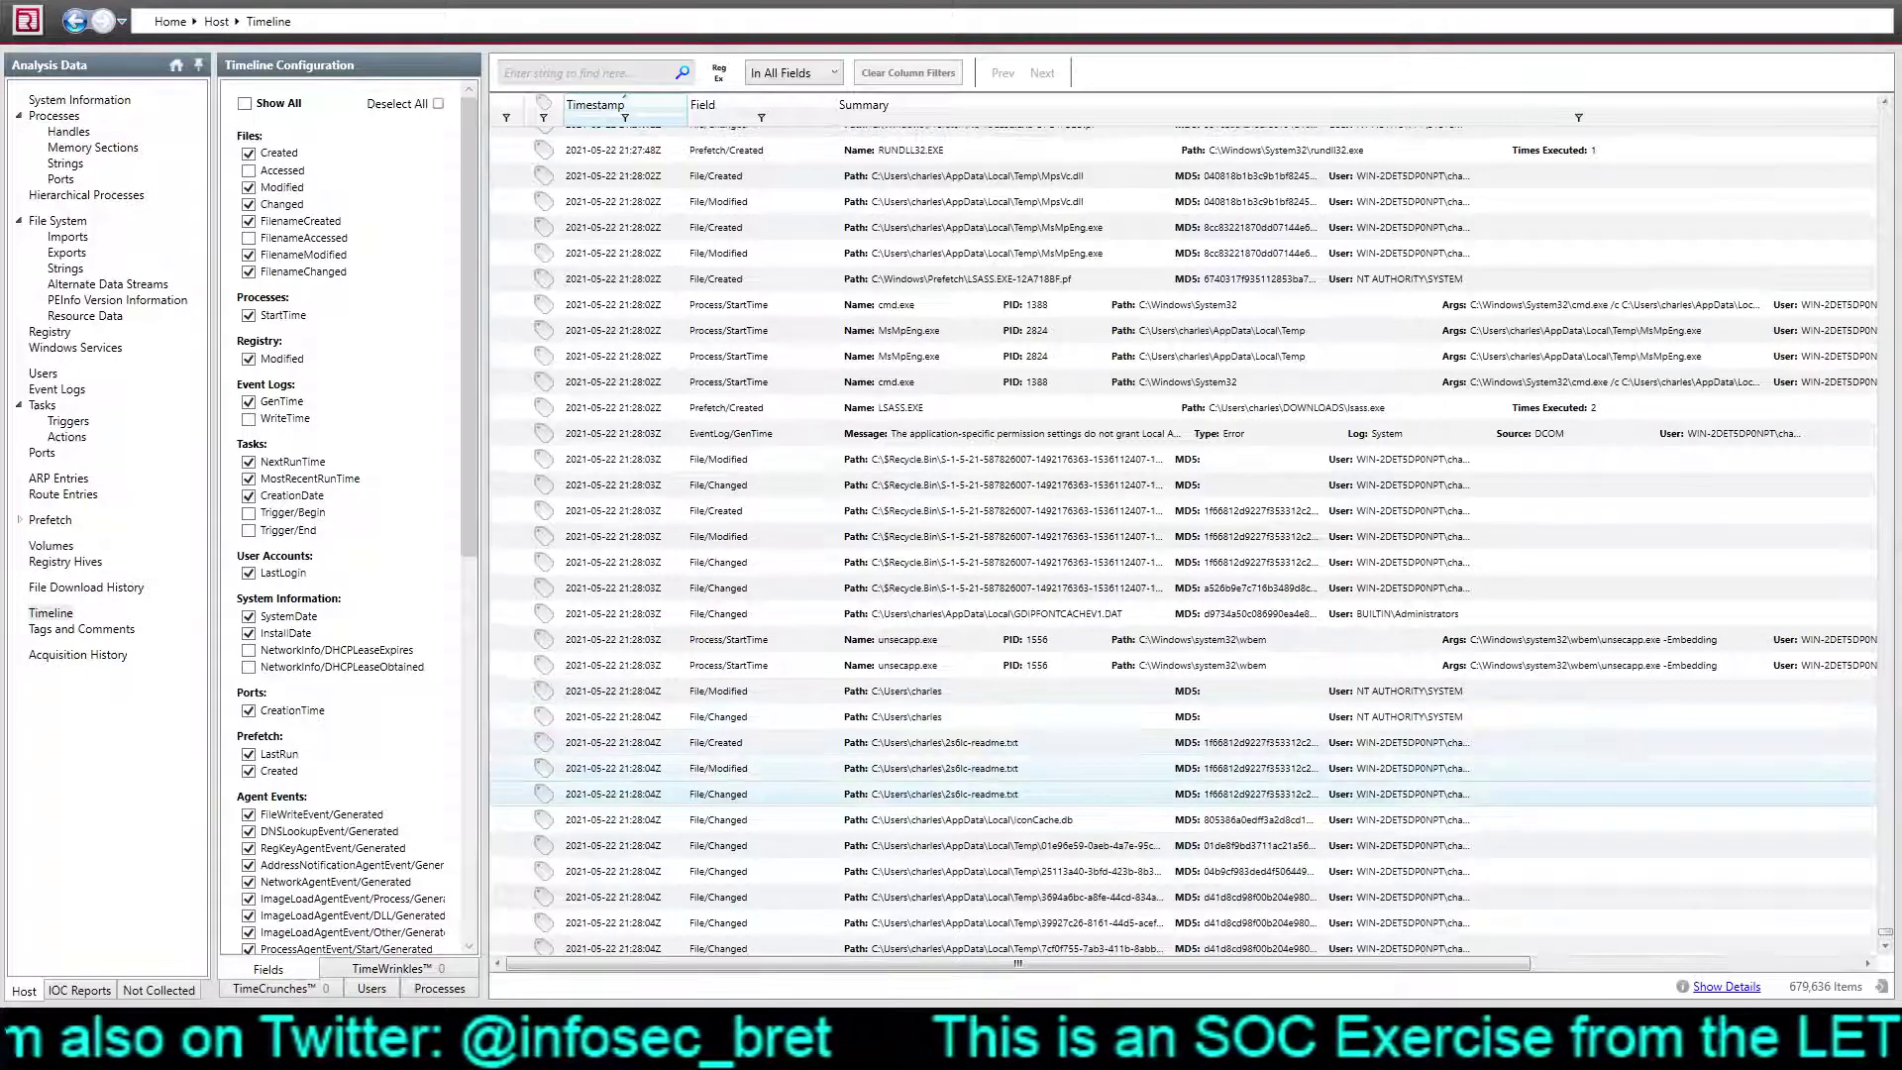
scroll(1184, 545, "up", 4)
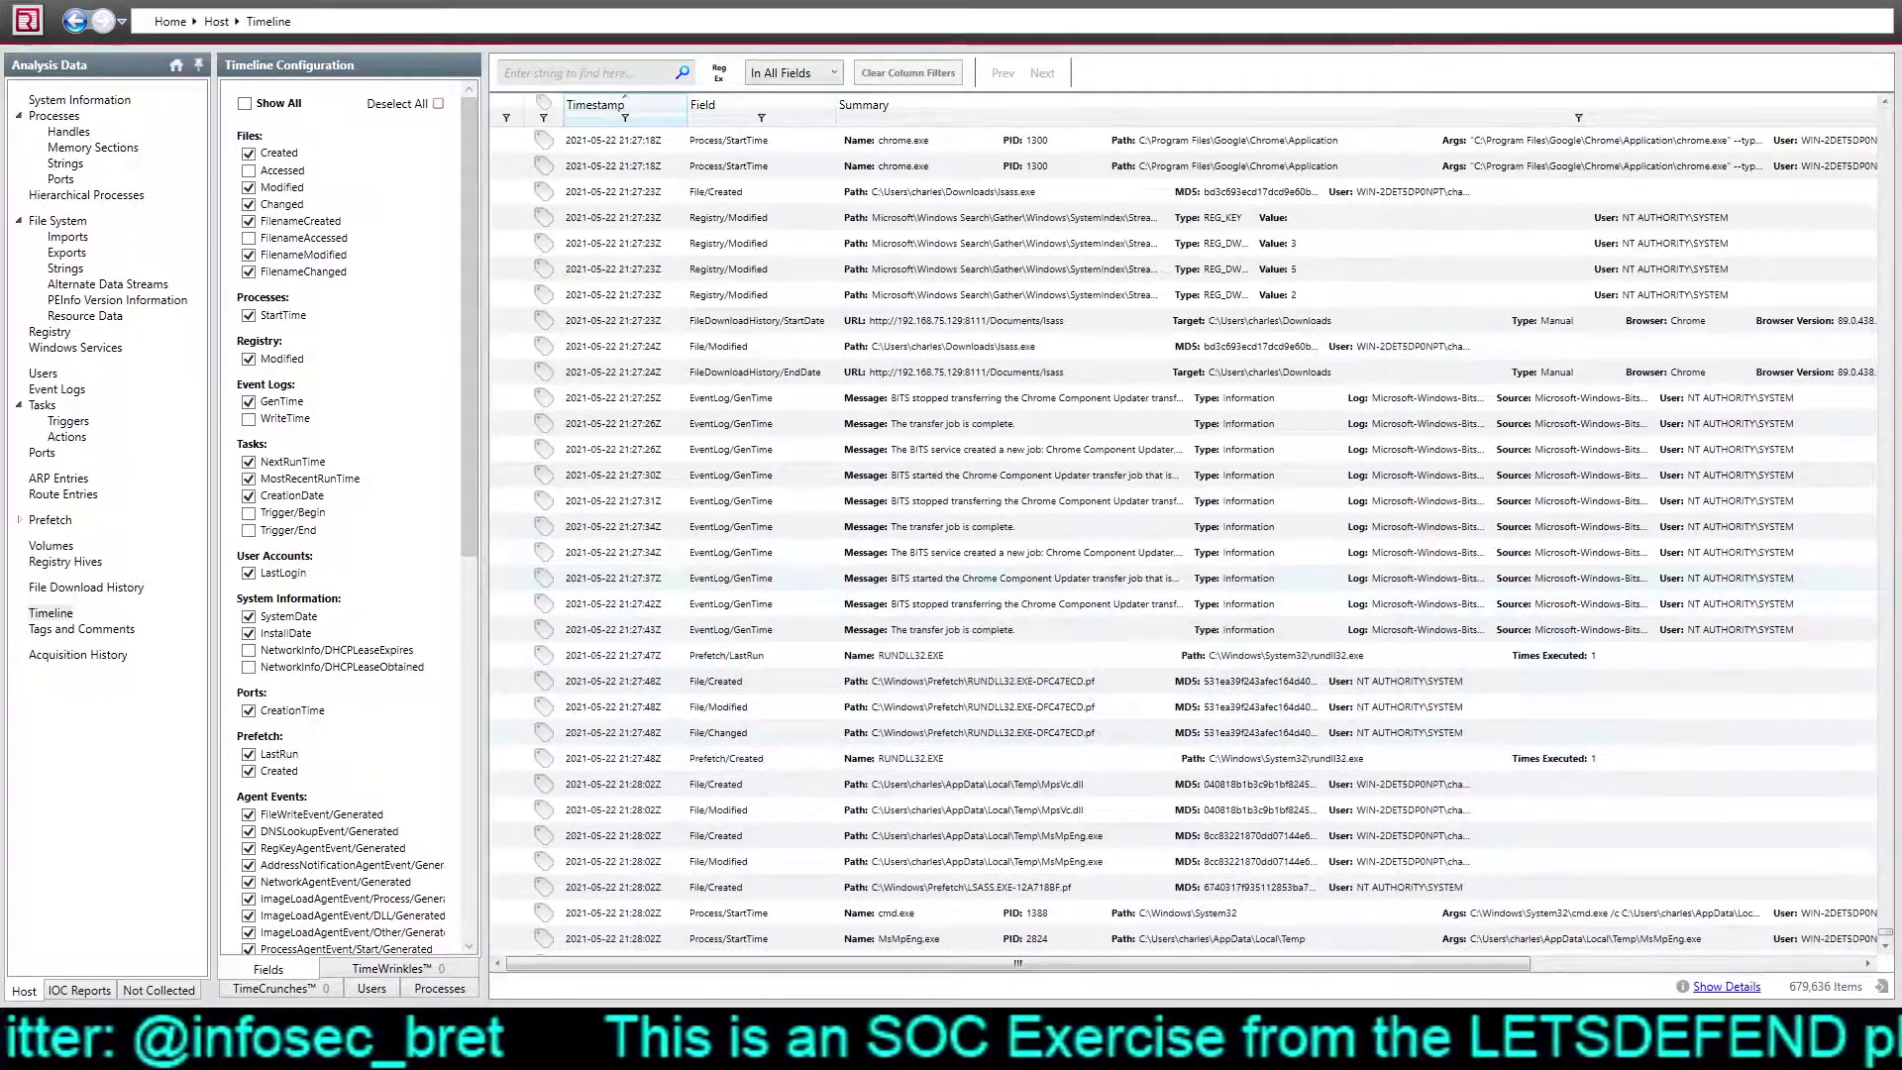
scroll(1184, 535, "up", 2)
scroll(1184, 535, "up", 3)
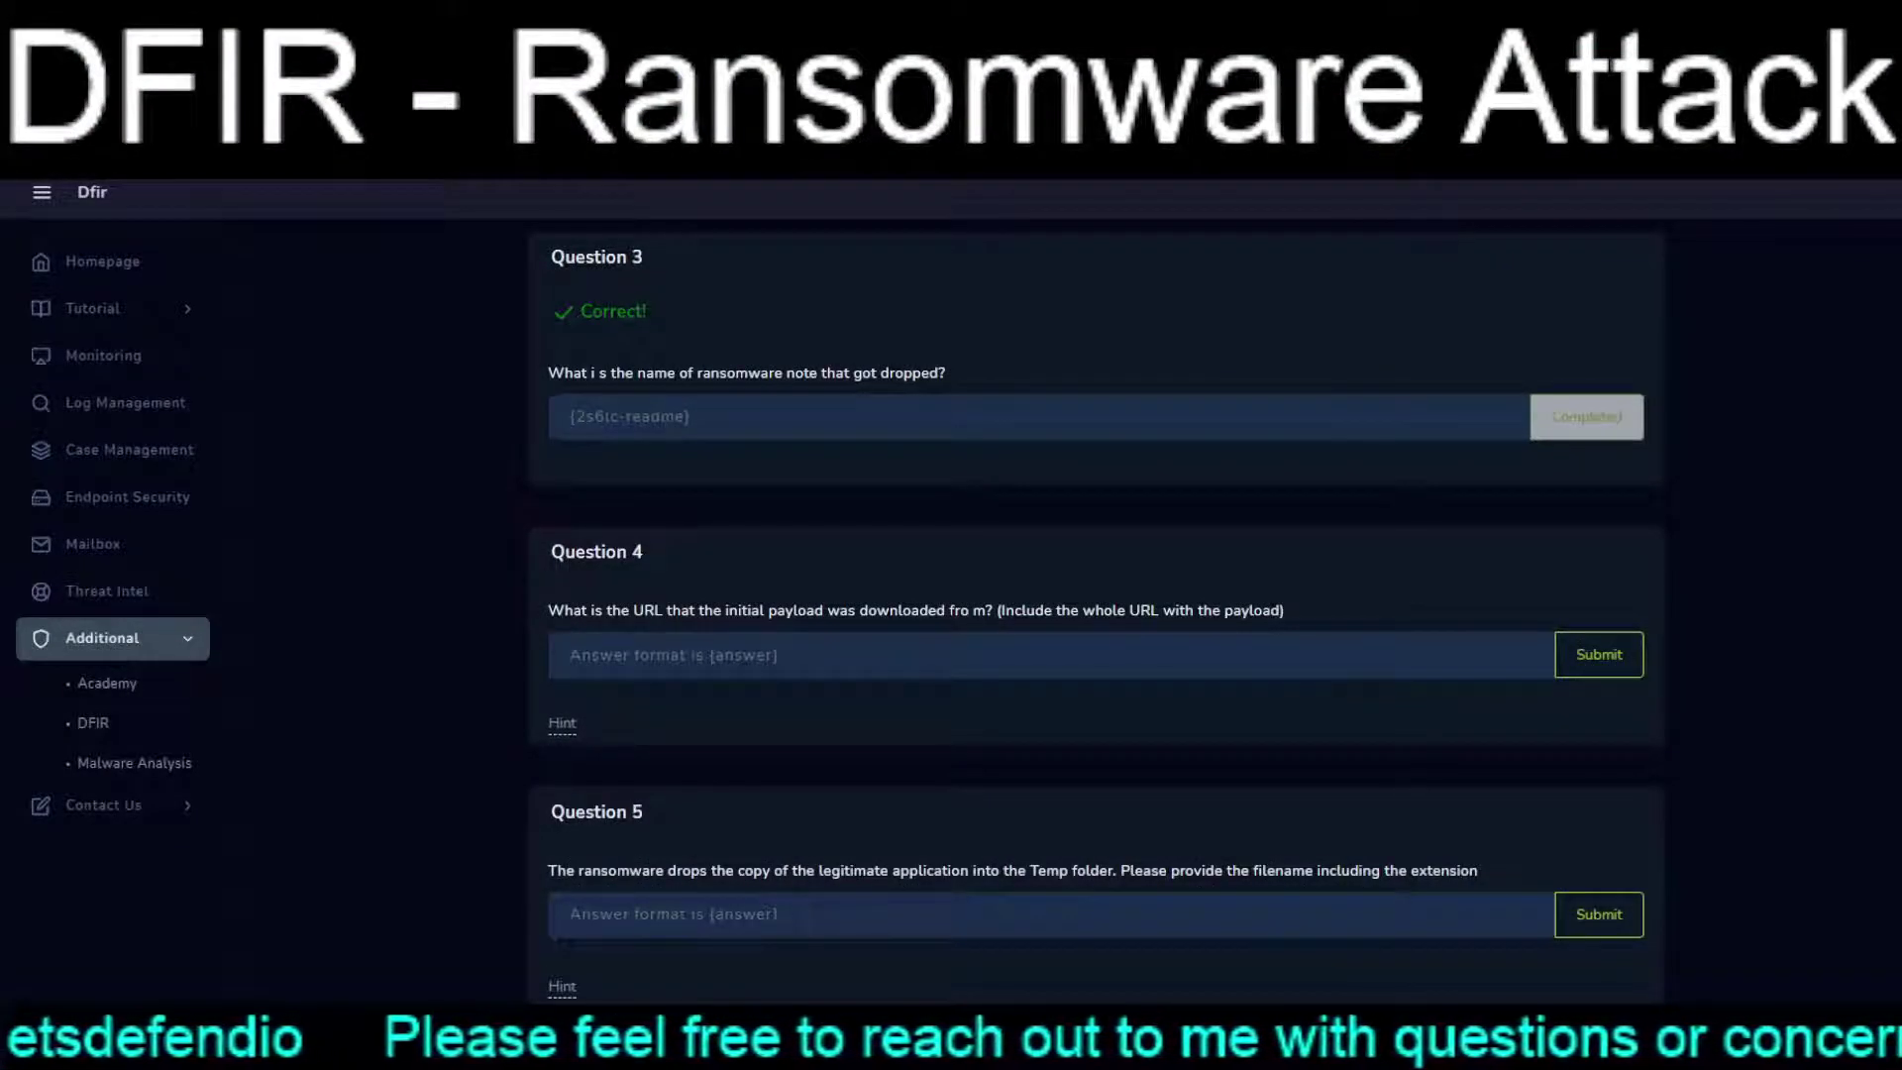
type("{http://192.168.75.129:8111/Documents/lsass}")
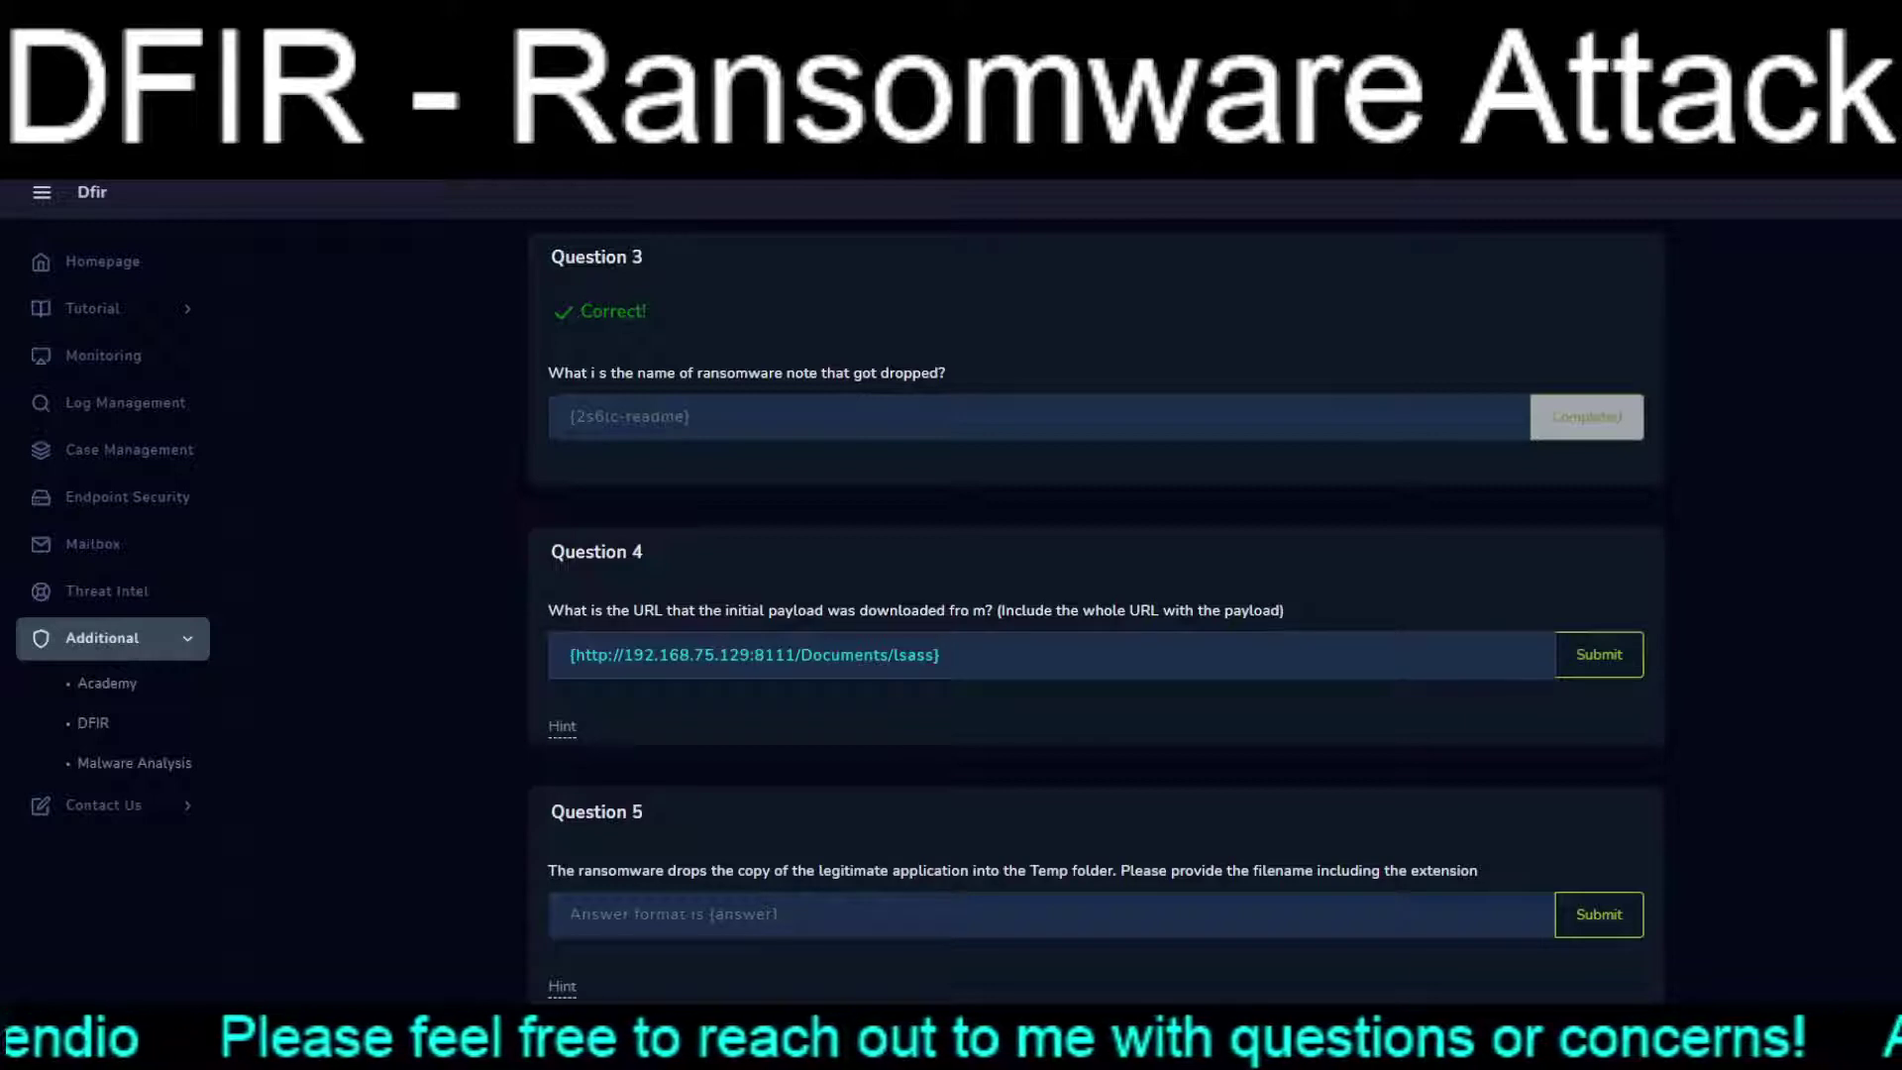
key("Return")
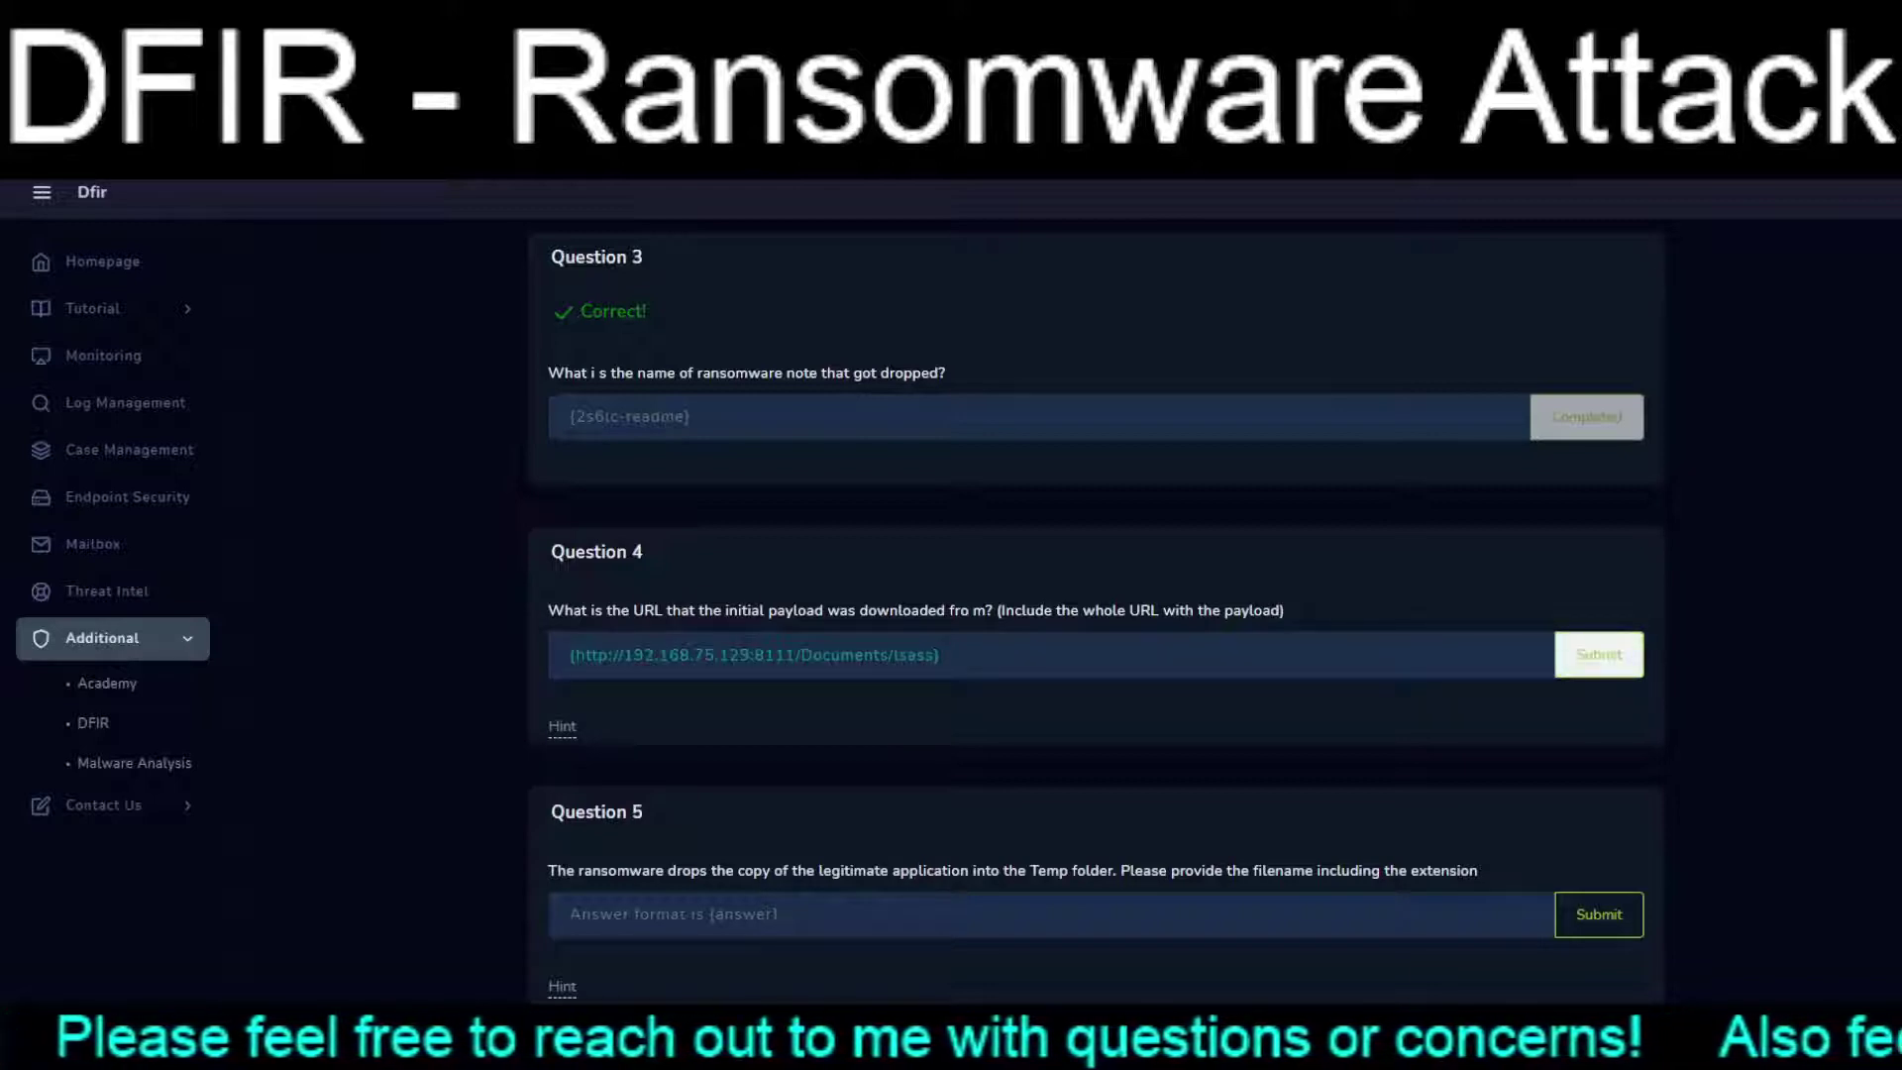
Step: Submit {MsMpEng.exe} as the legitimate application dropped into the Temp folder for Question 5
scroll(1097, 595, "down", 1)
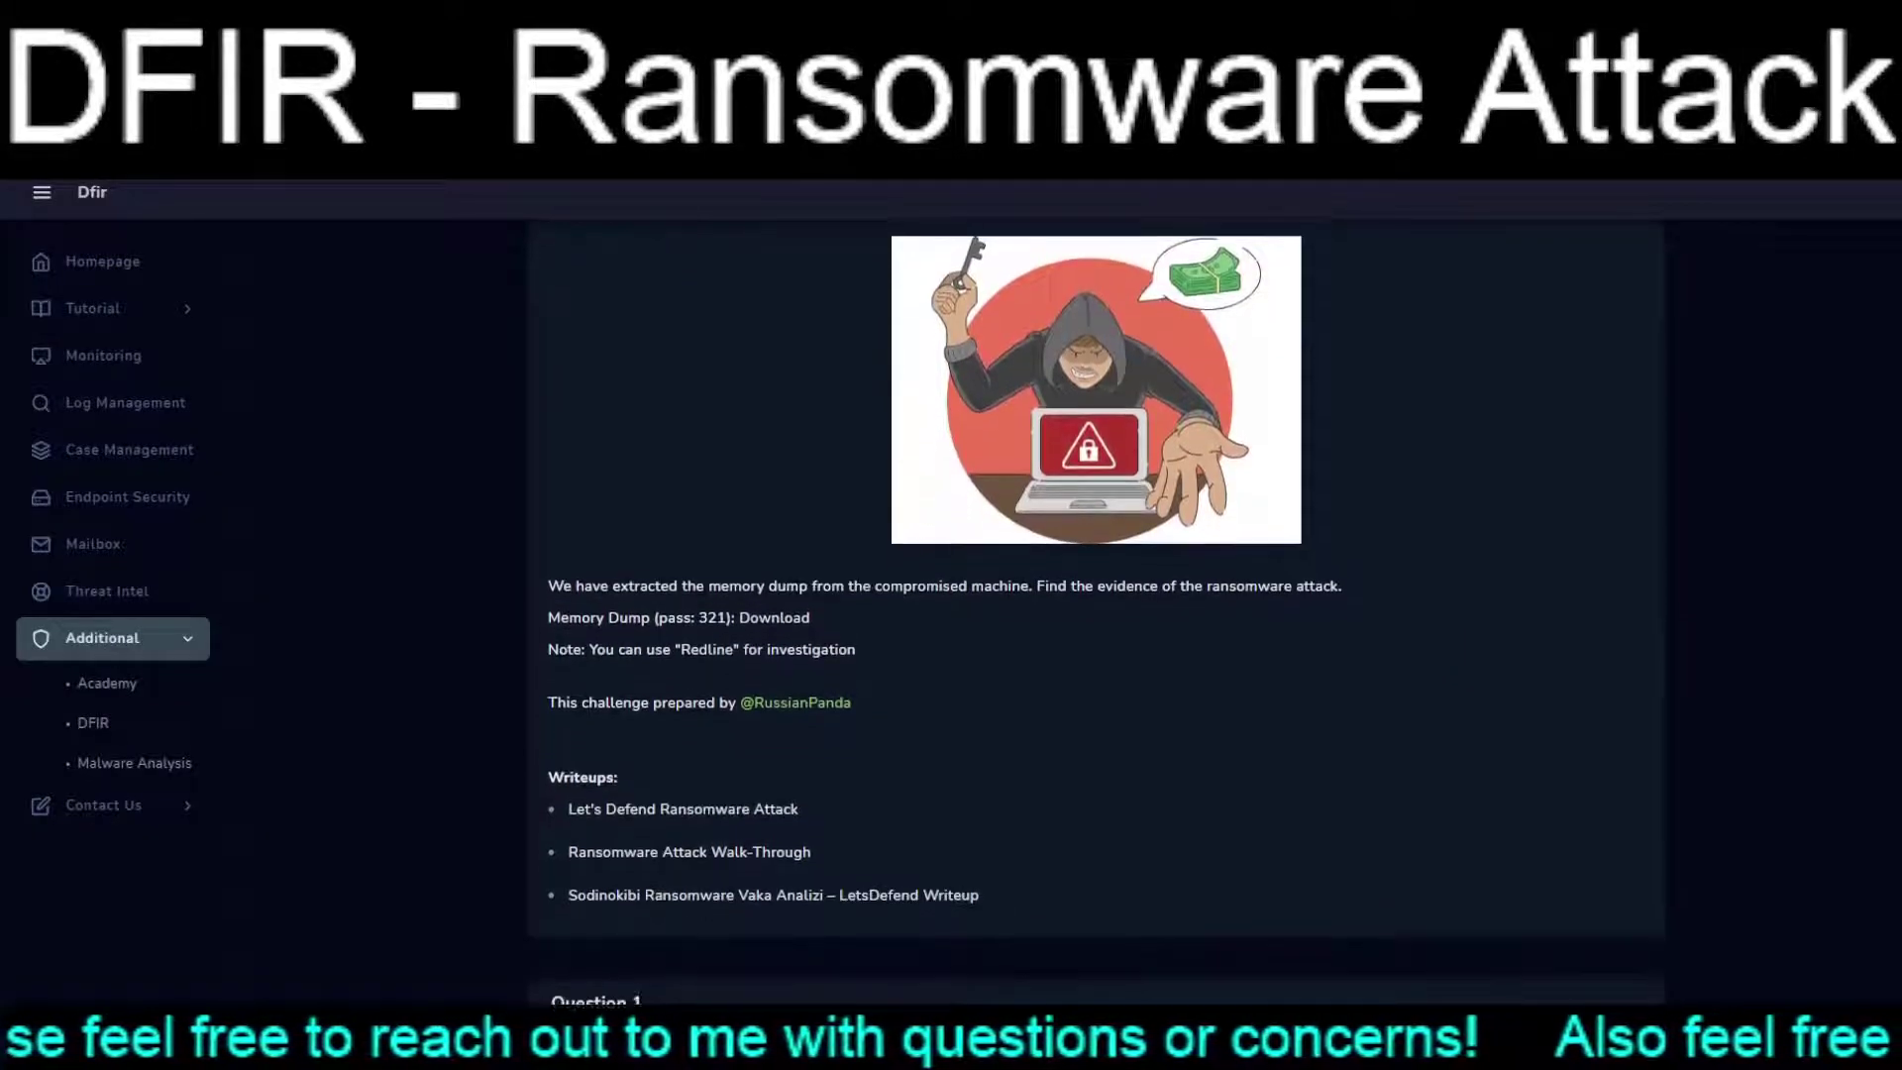
scroll(1096, 595, "down", 13)
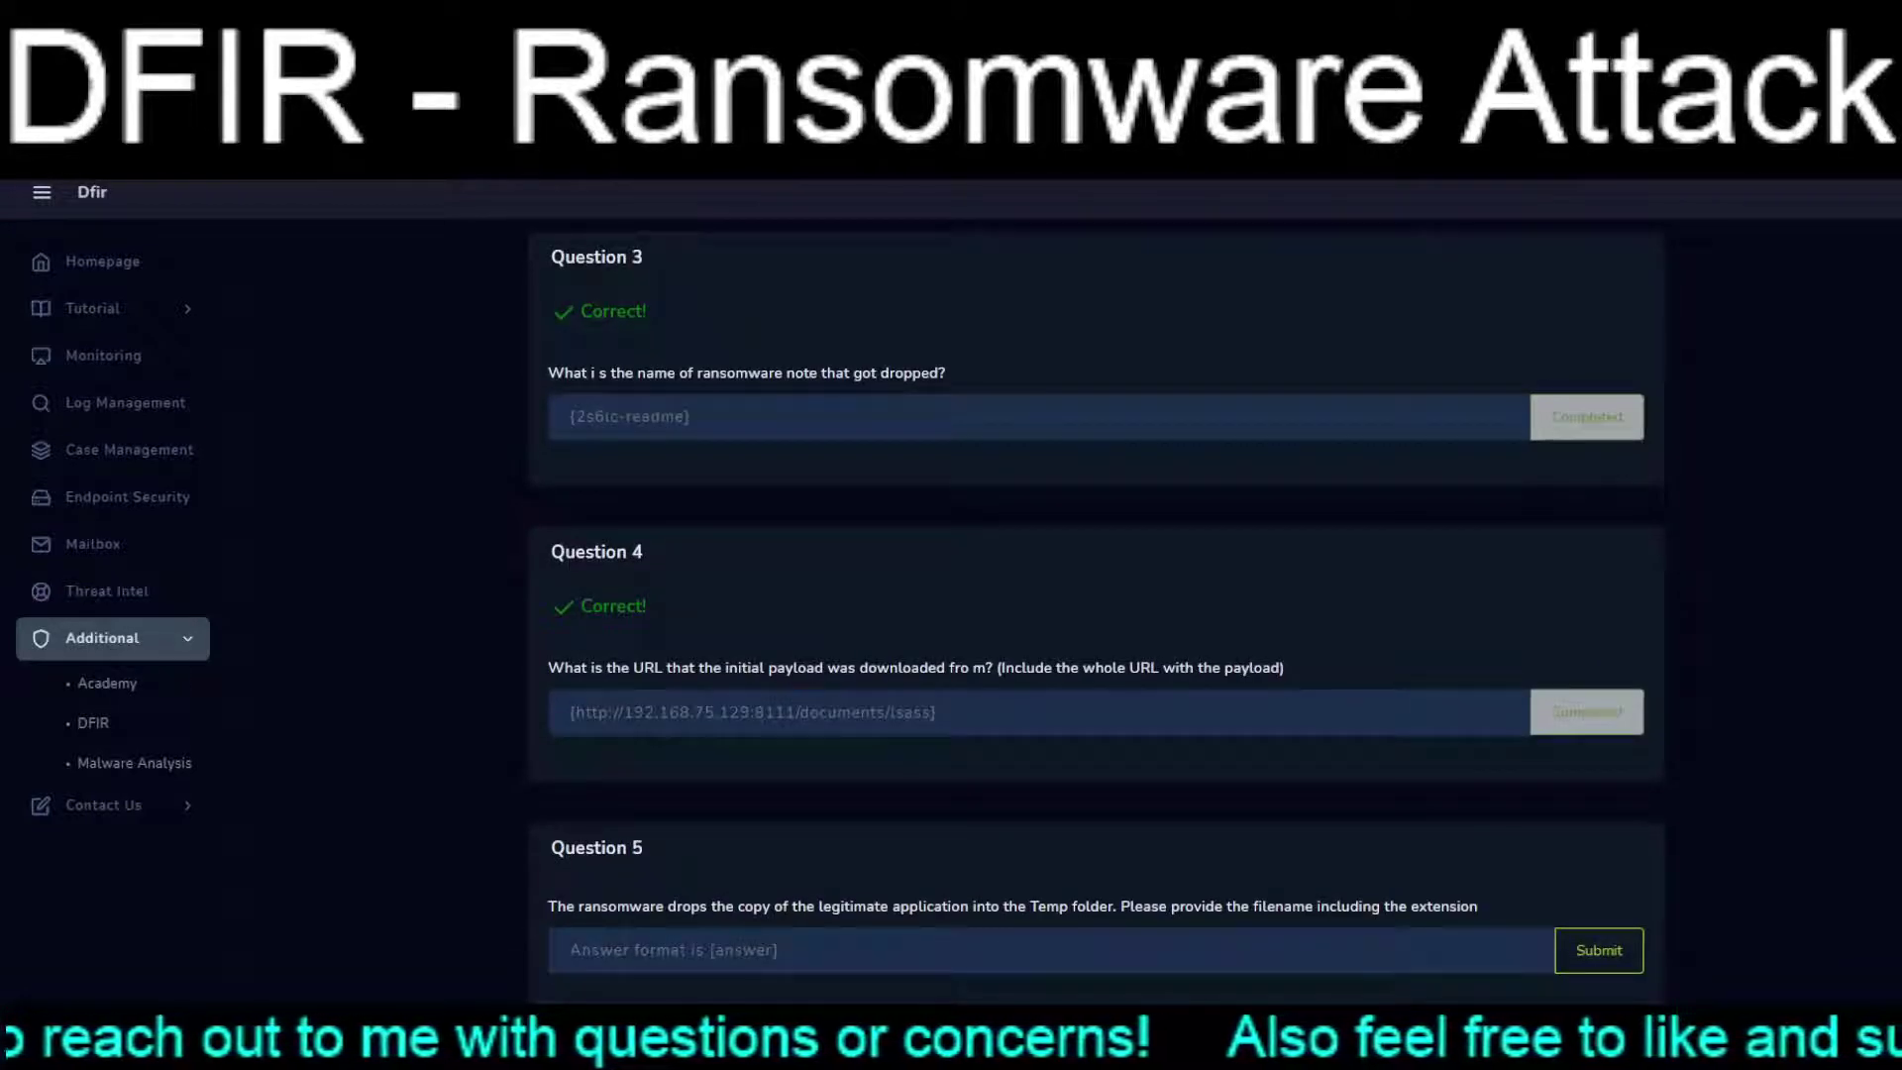
scroll(1097, 595, "down", 3)
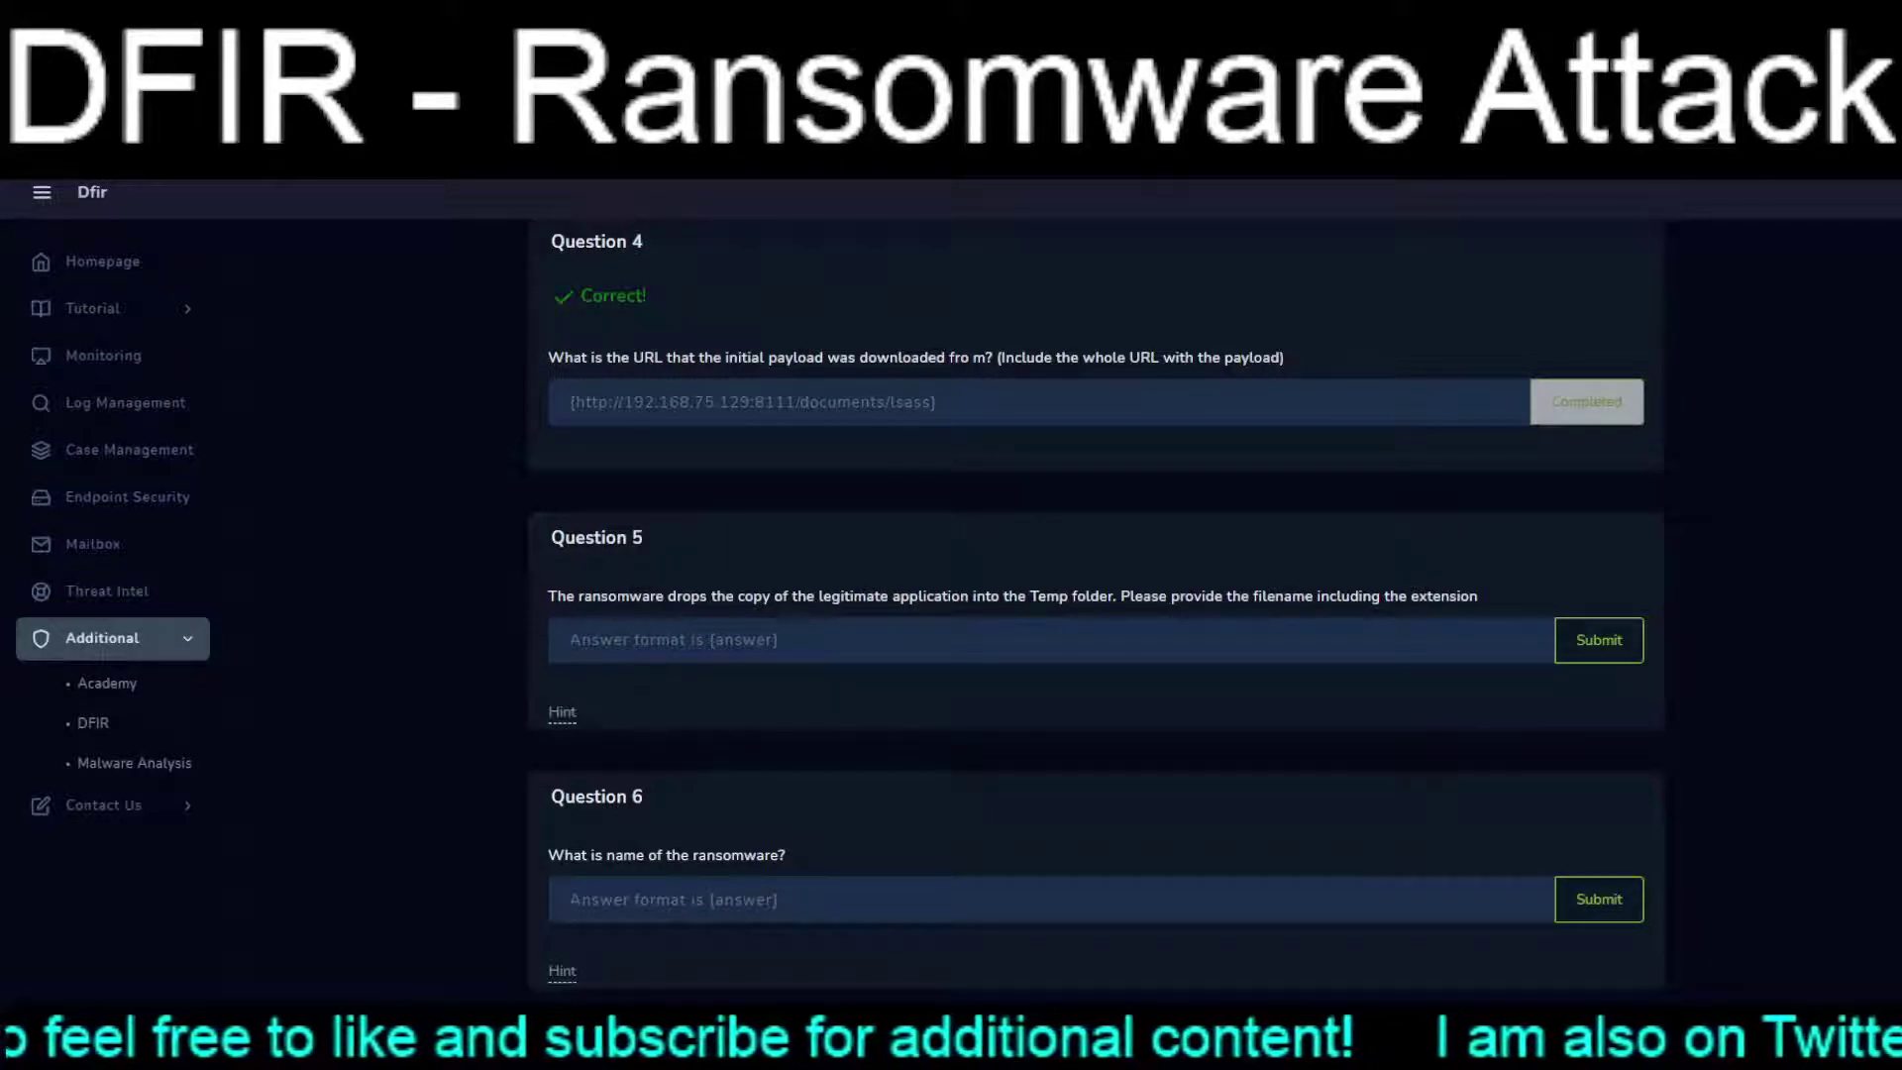
type("{MsMpEng.exe}")
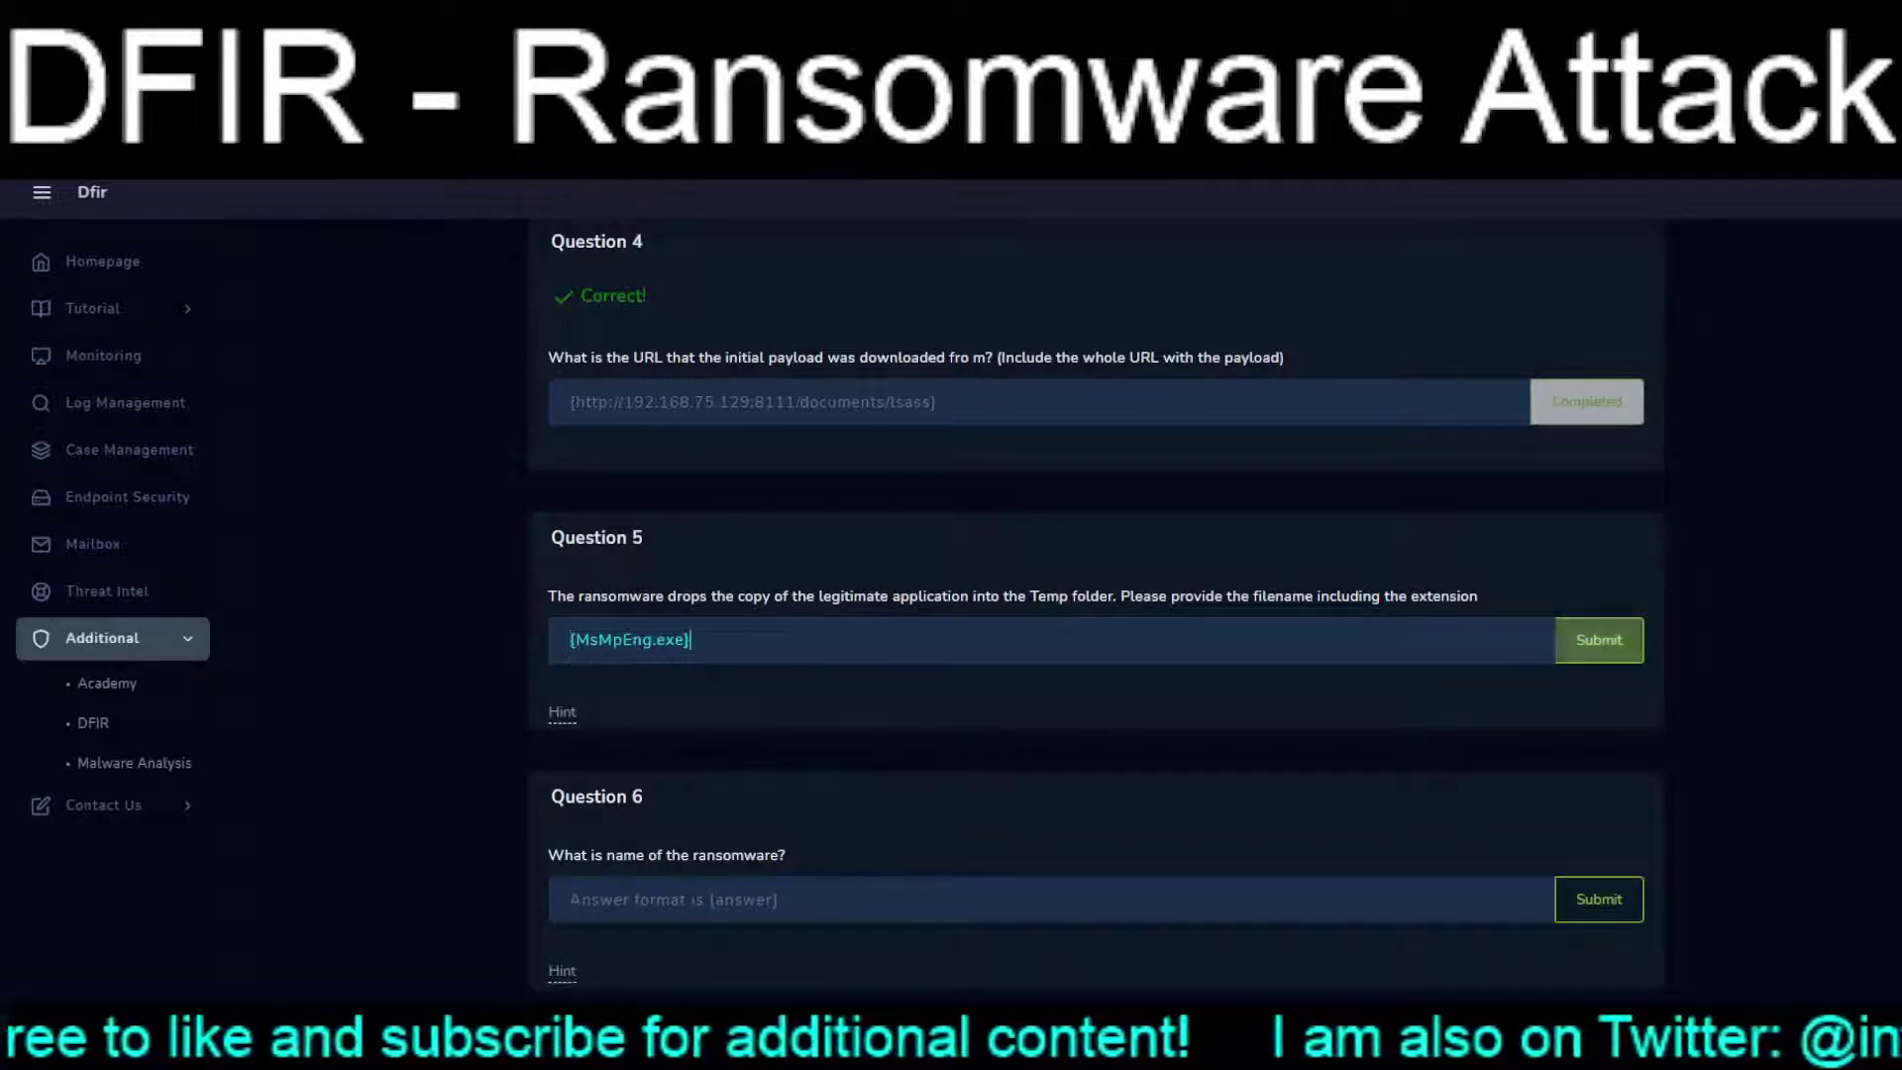
key("Return")
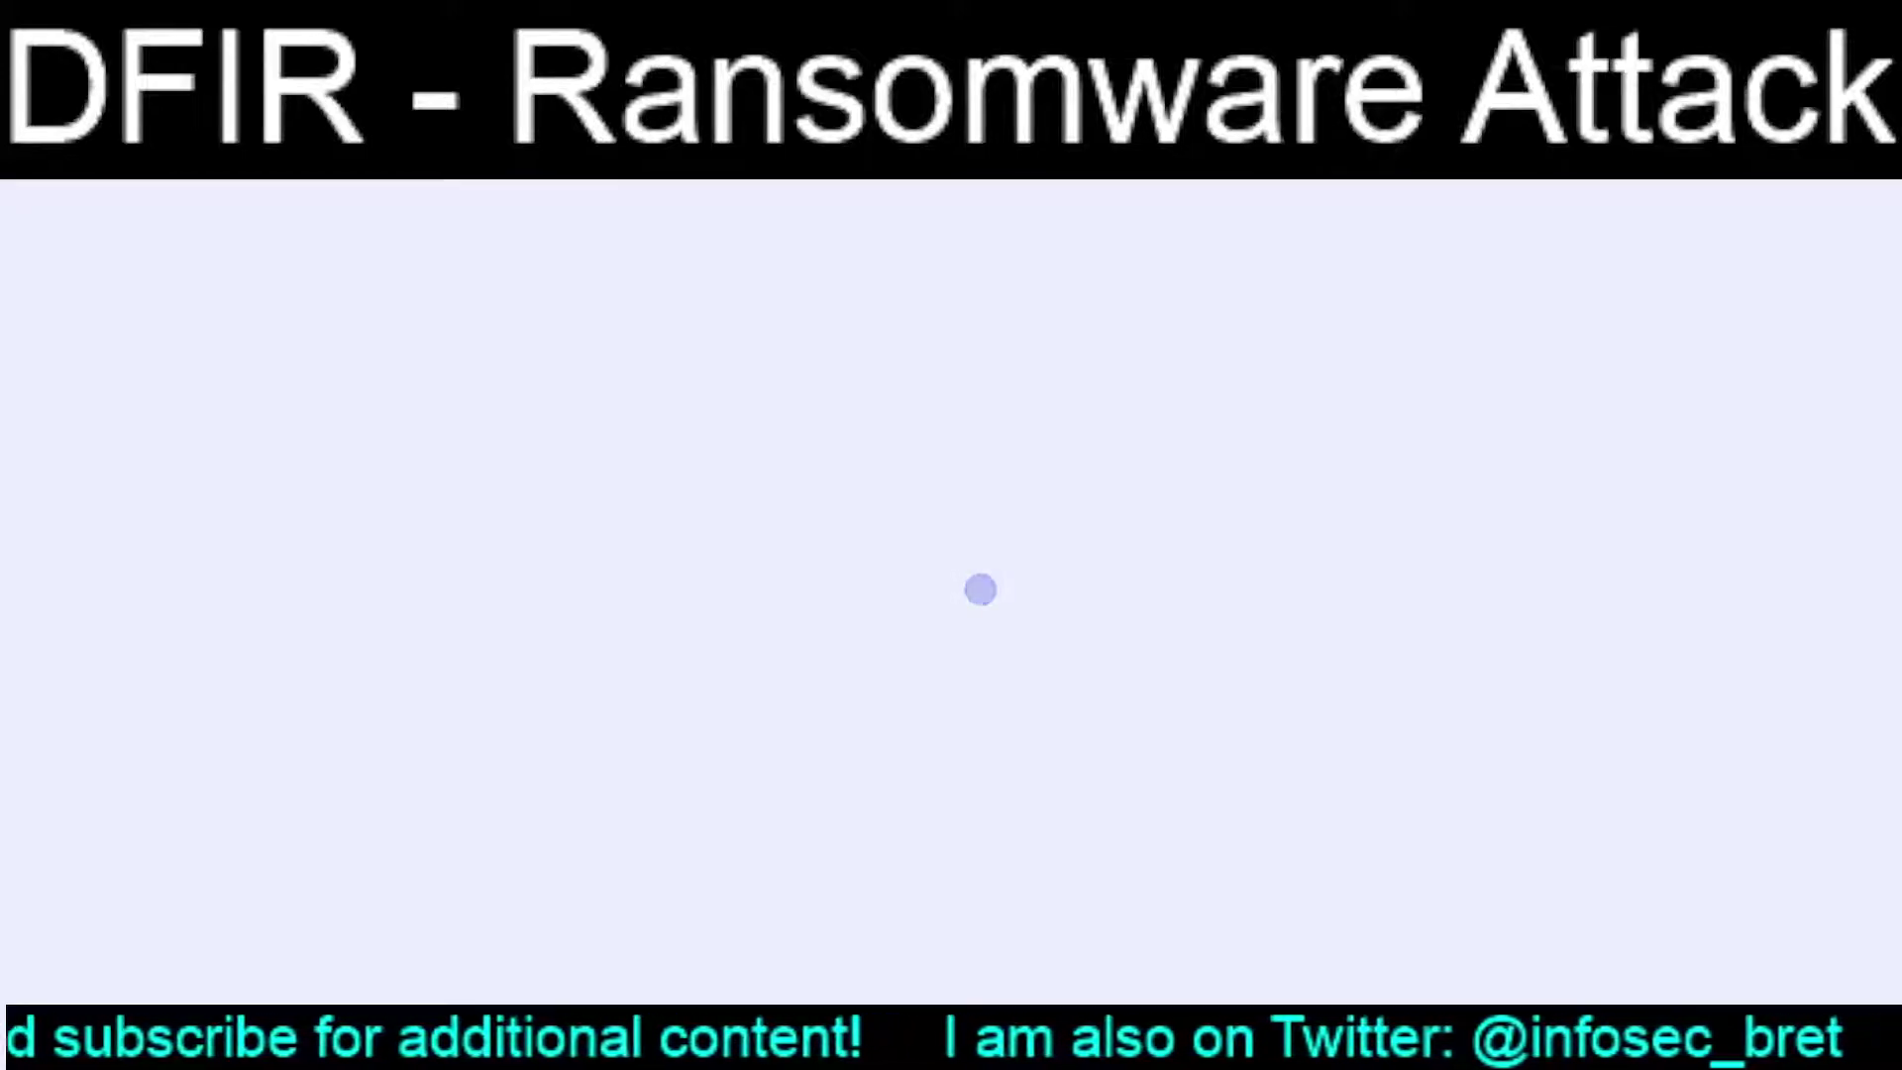
Step: Submit {Sodinokibi} as the name of the ransomware for Question 6
scroll(1096, 594, "down", 3)
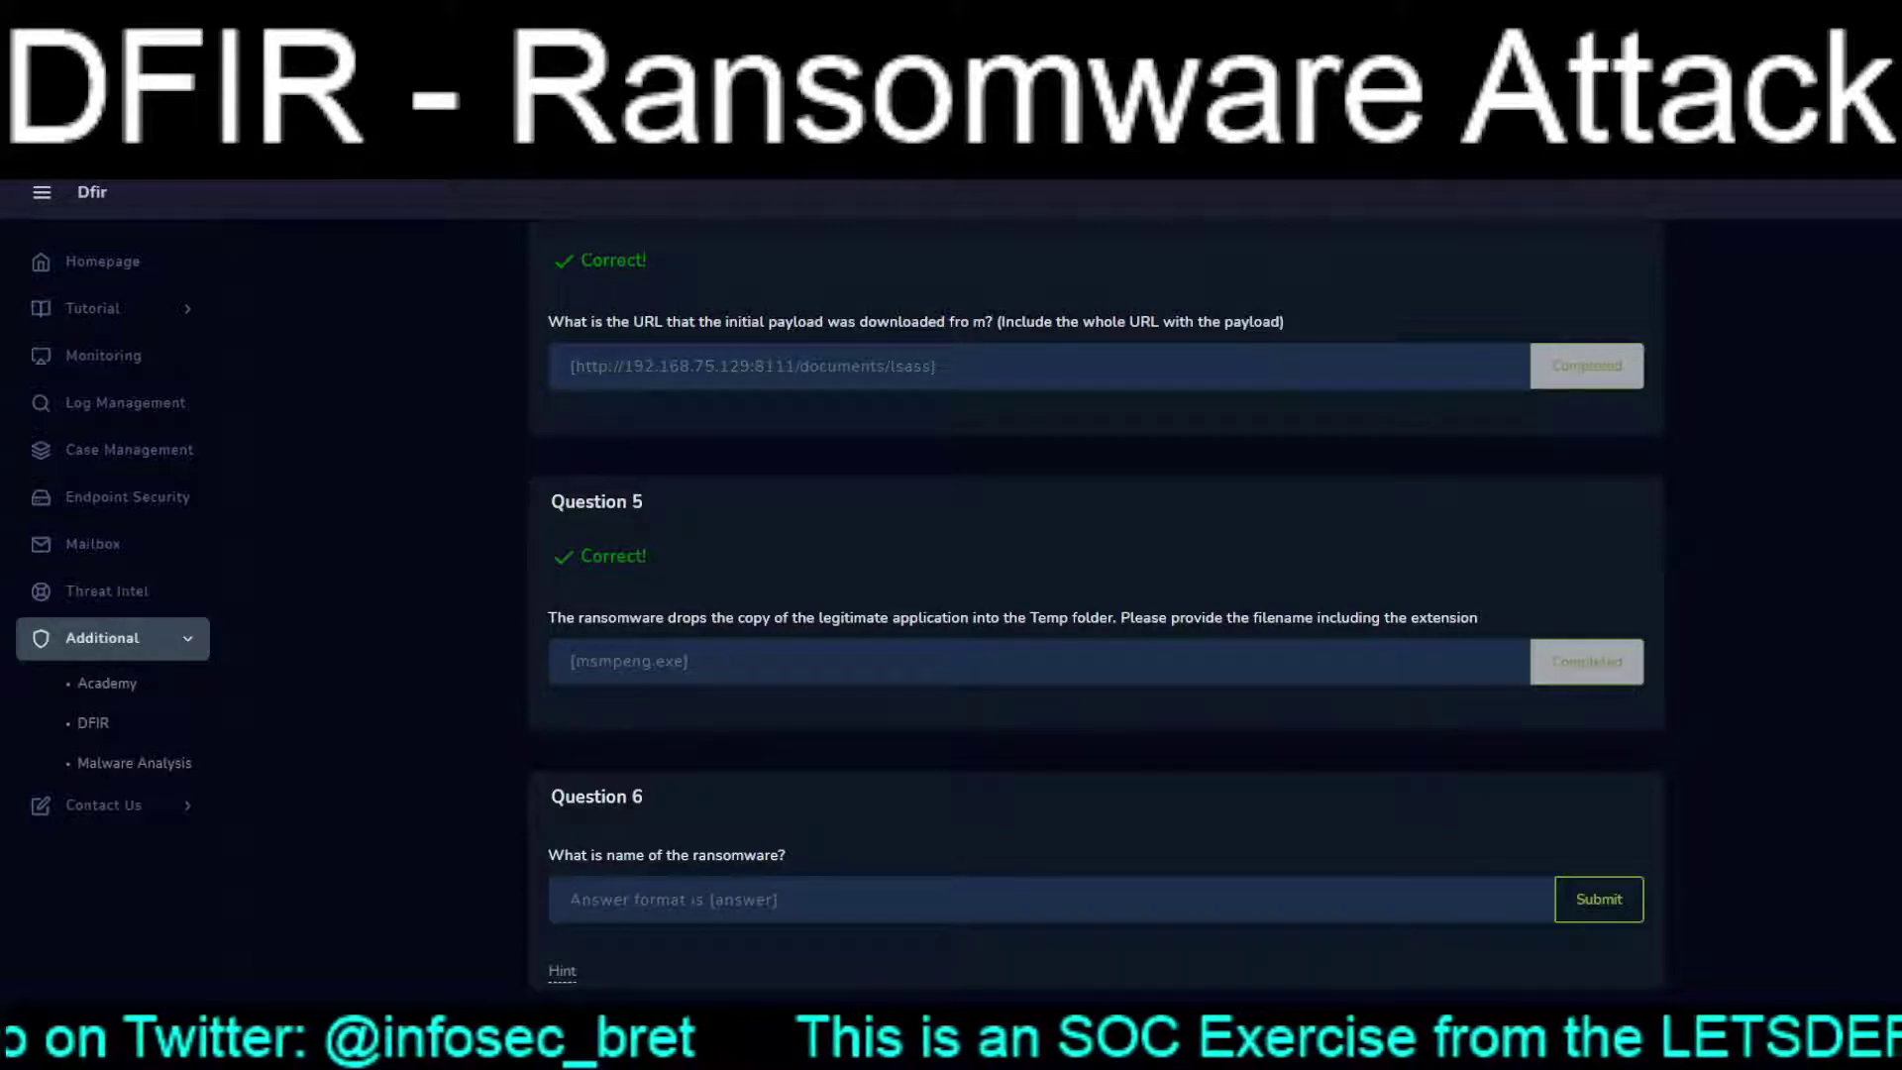
scroll(1097, 585, "up", 7)
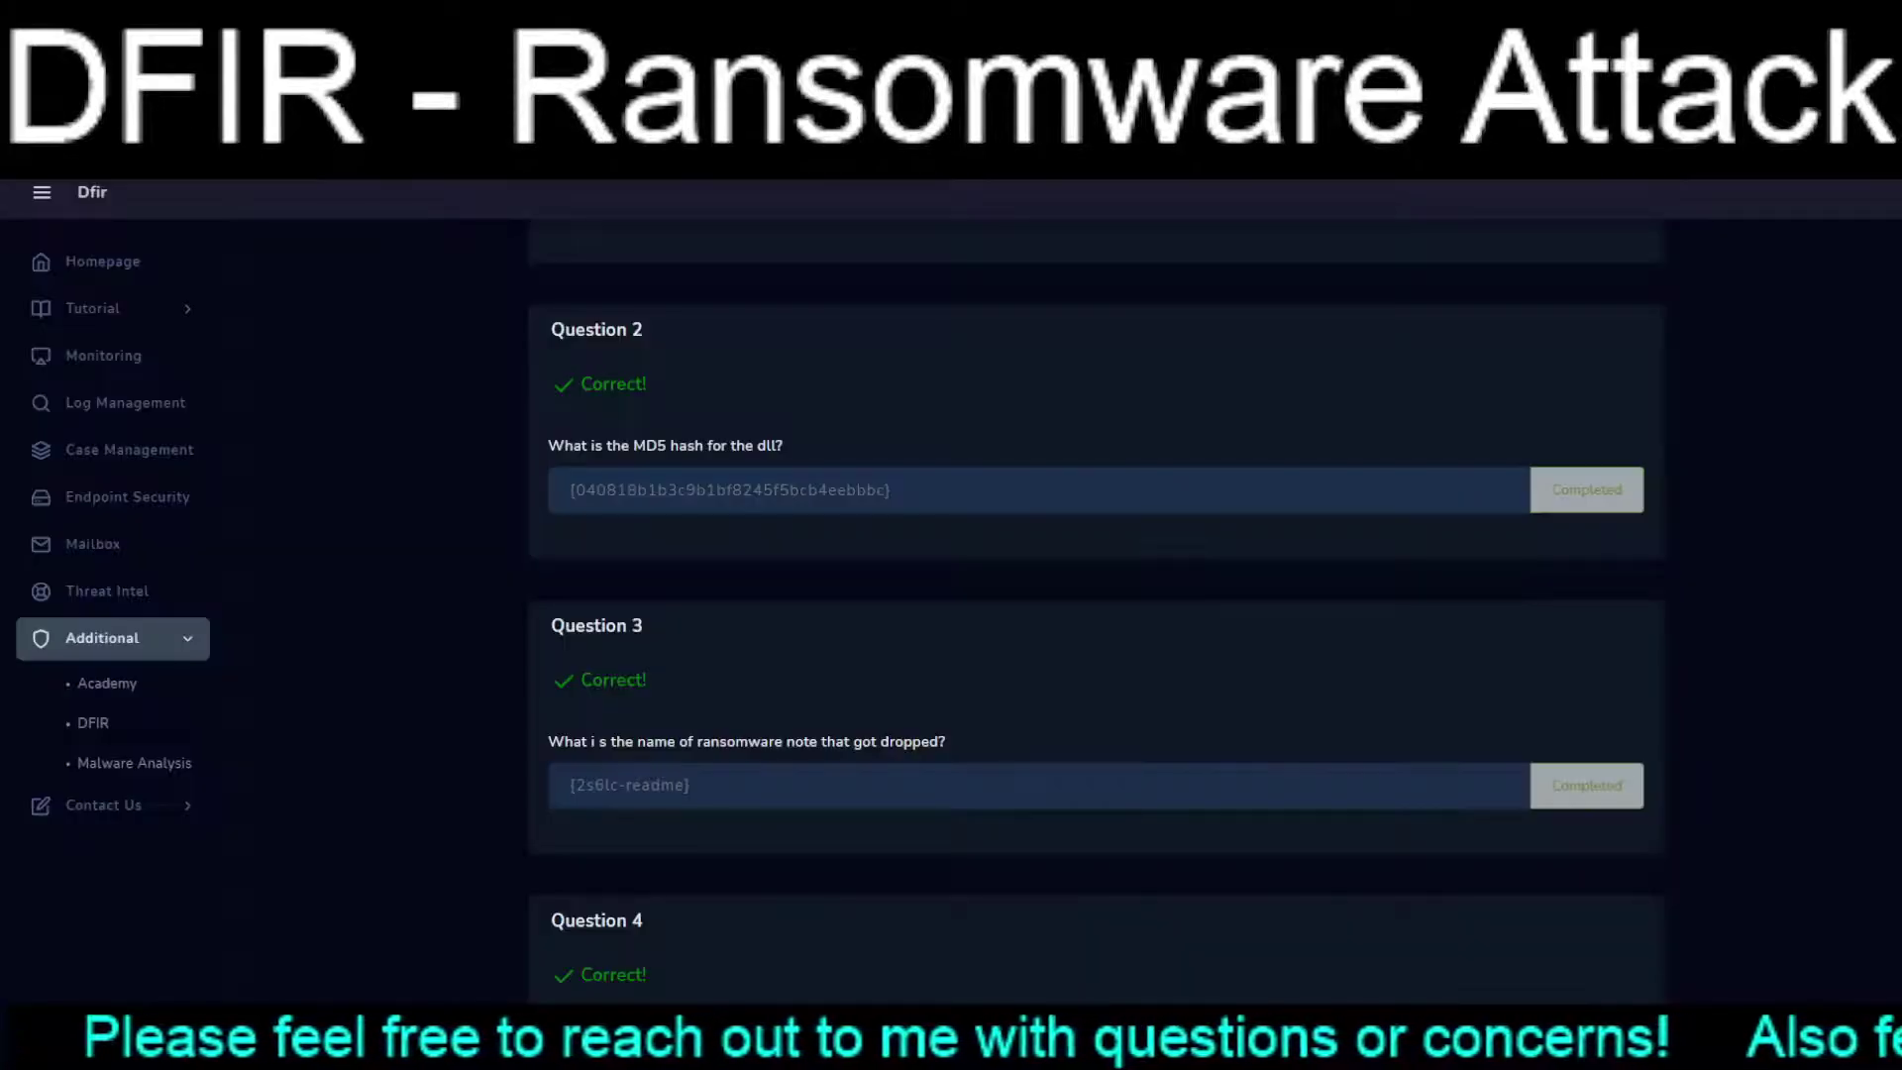
scroll(1097, 577, "down", 7)
left_click(614, 900)
type("[Sodinokibi]")
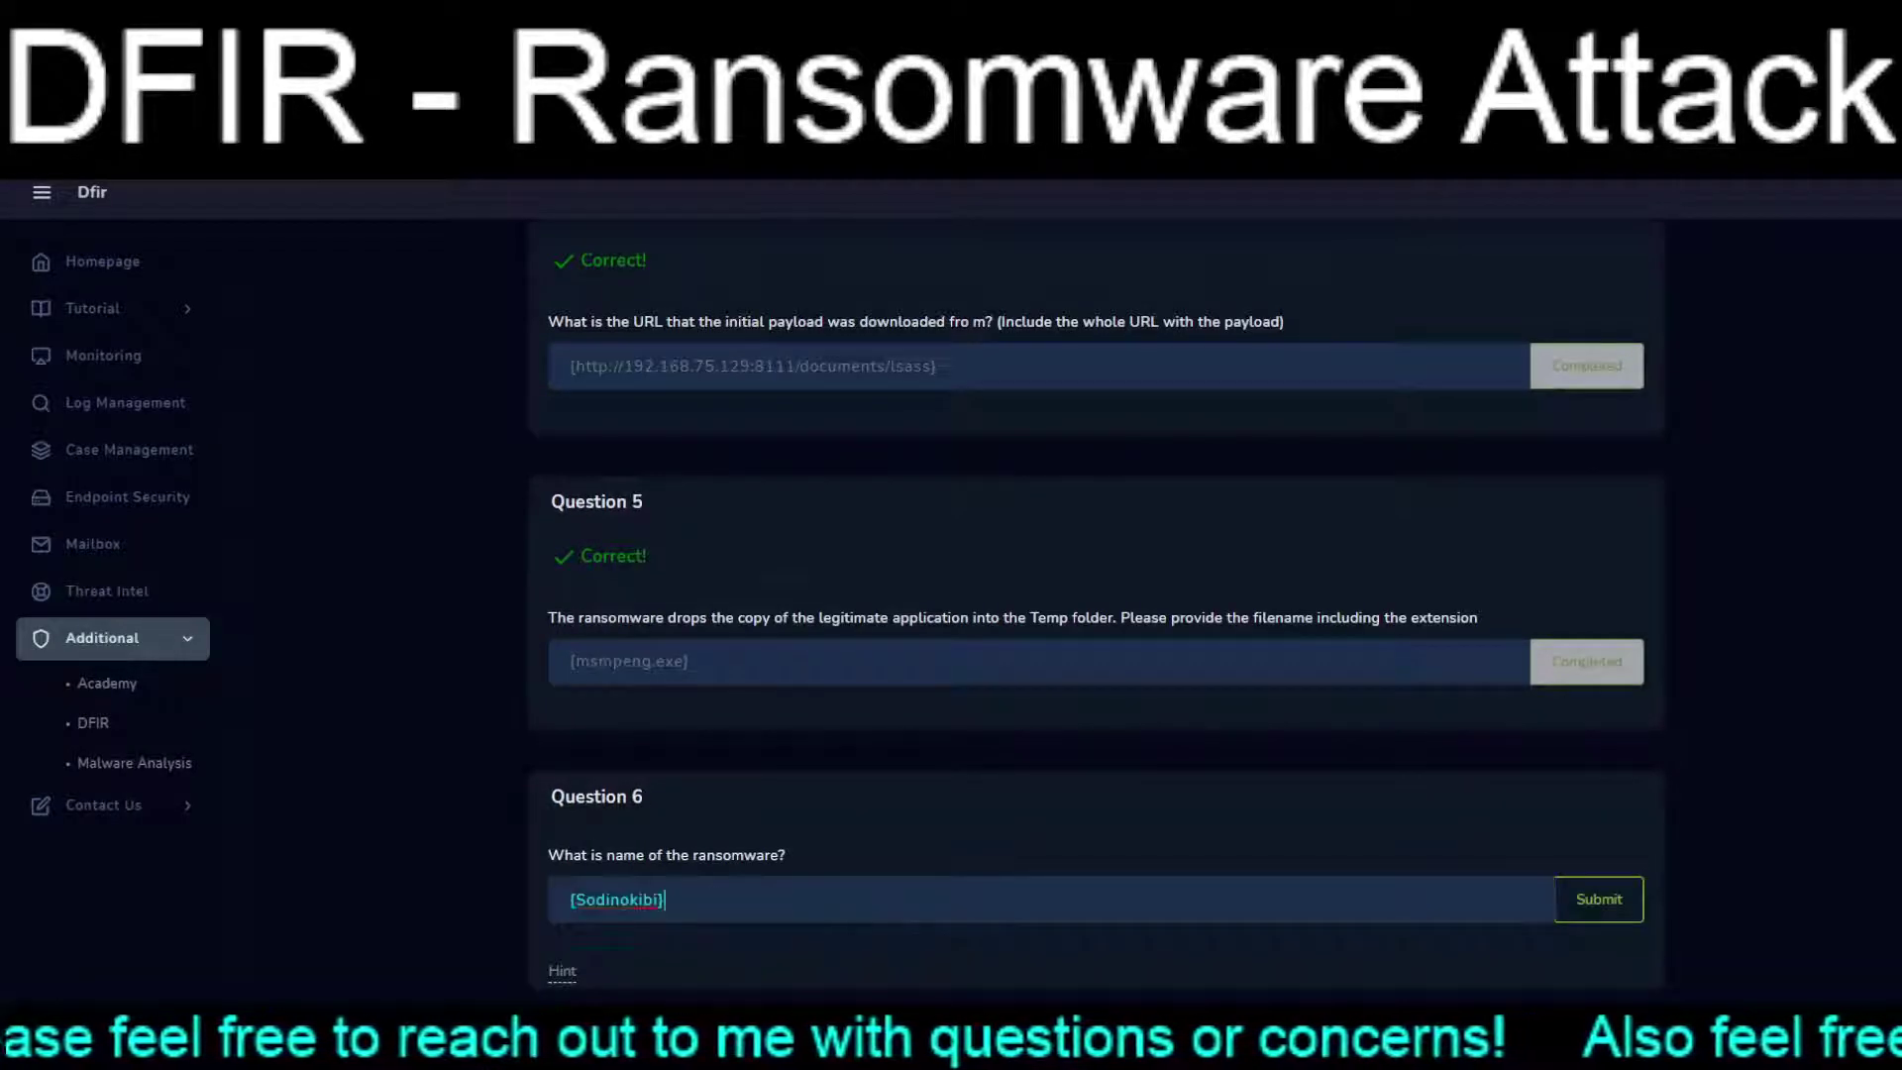
left_click(1599, 899)
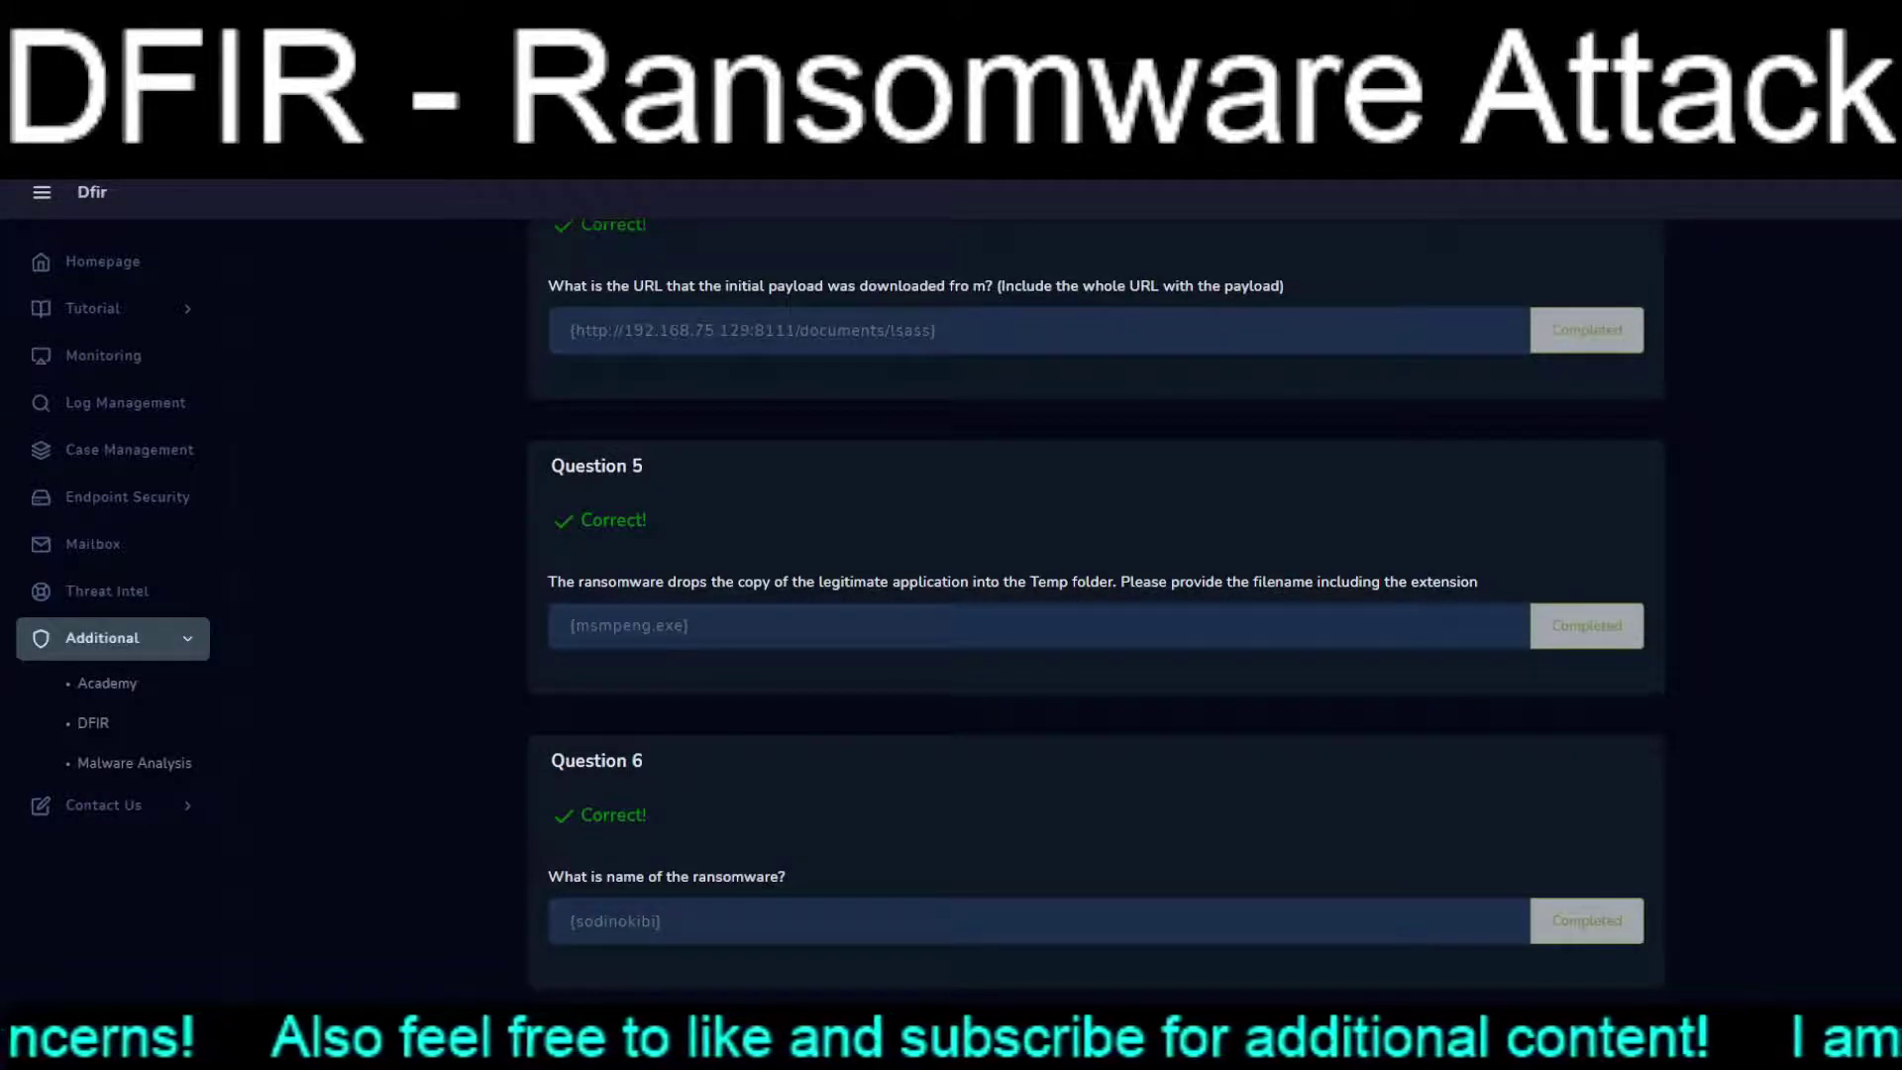
scroll(1095, 585, "up", 15)
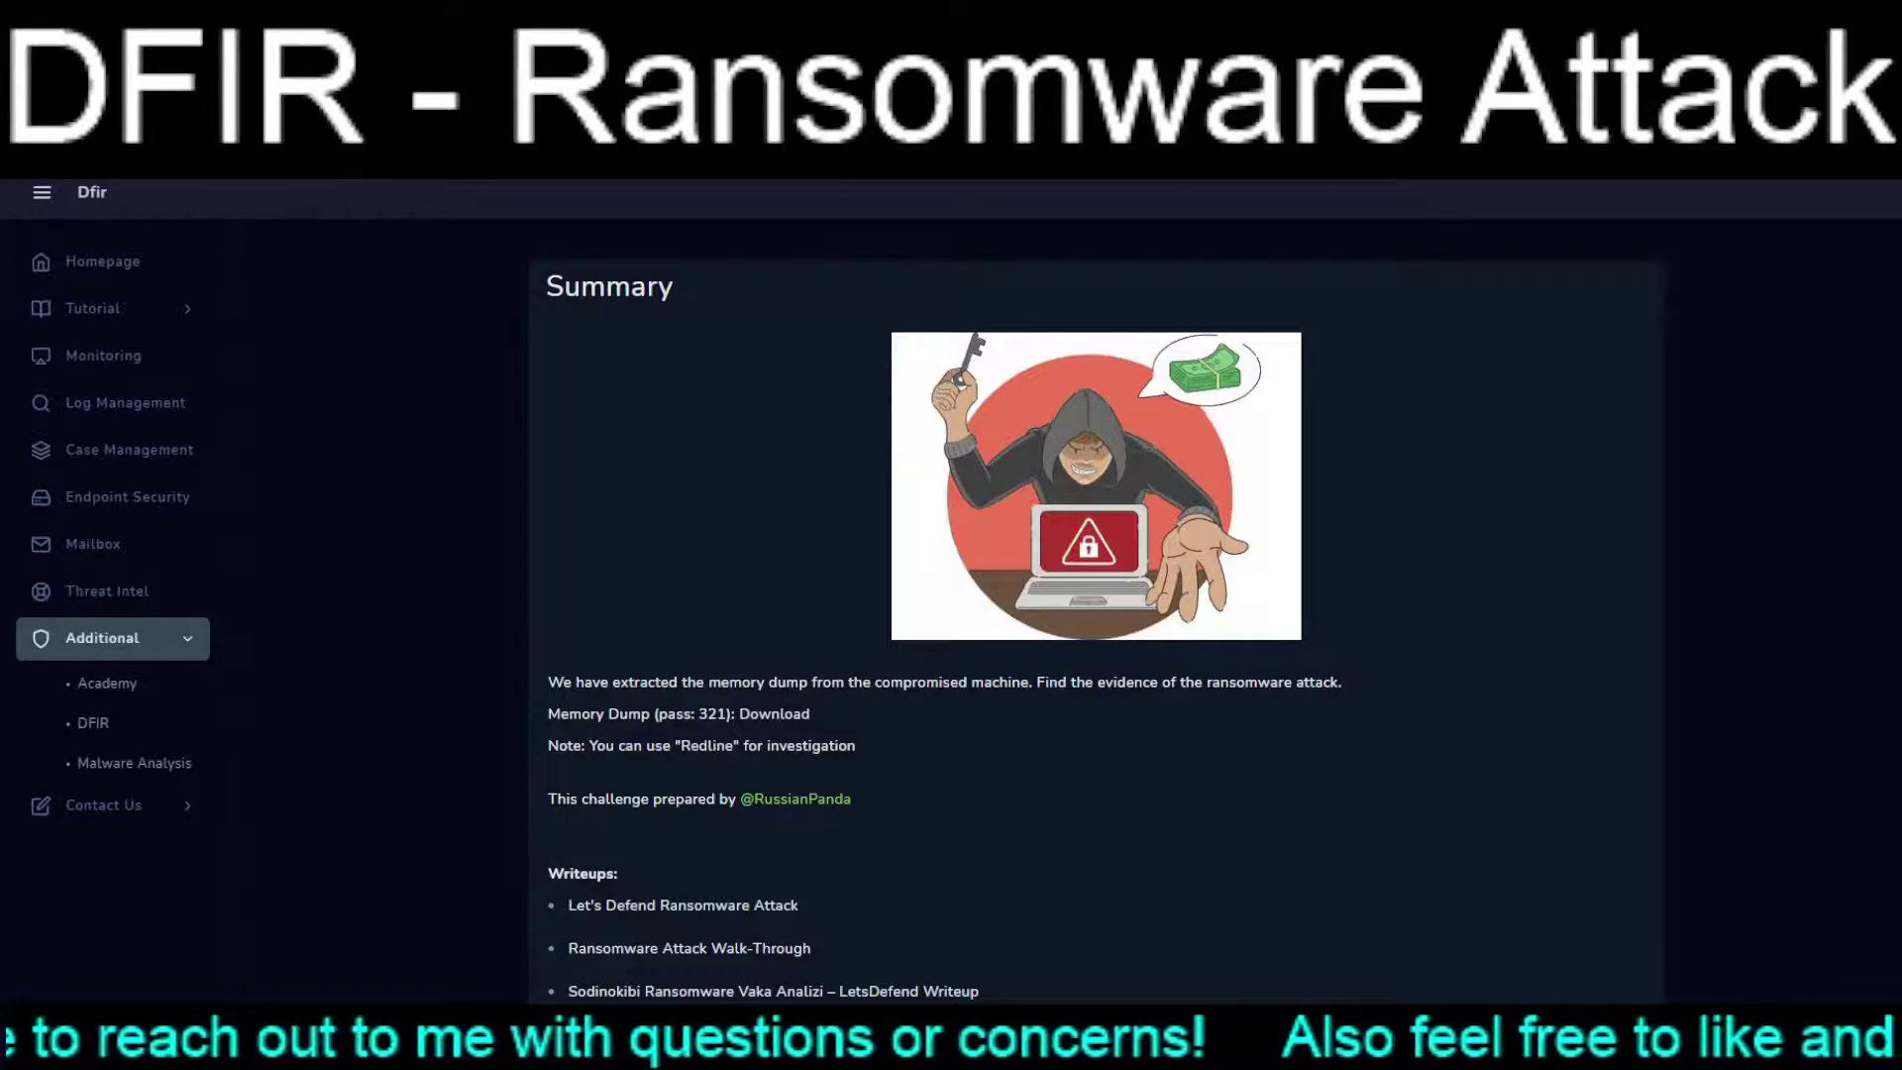
scroll(1097, 583, "down", 5)
scroll(1097, 582, "up", 4)
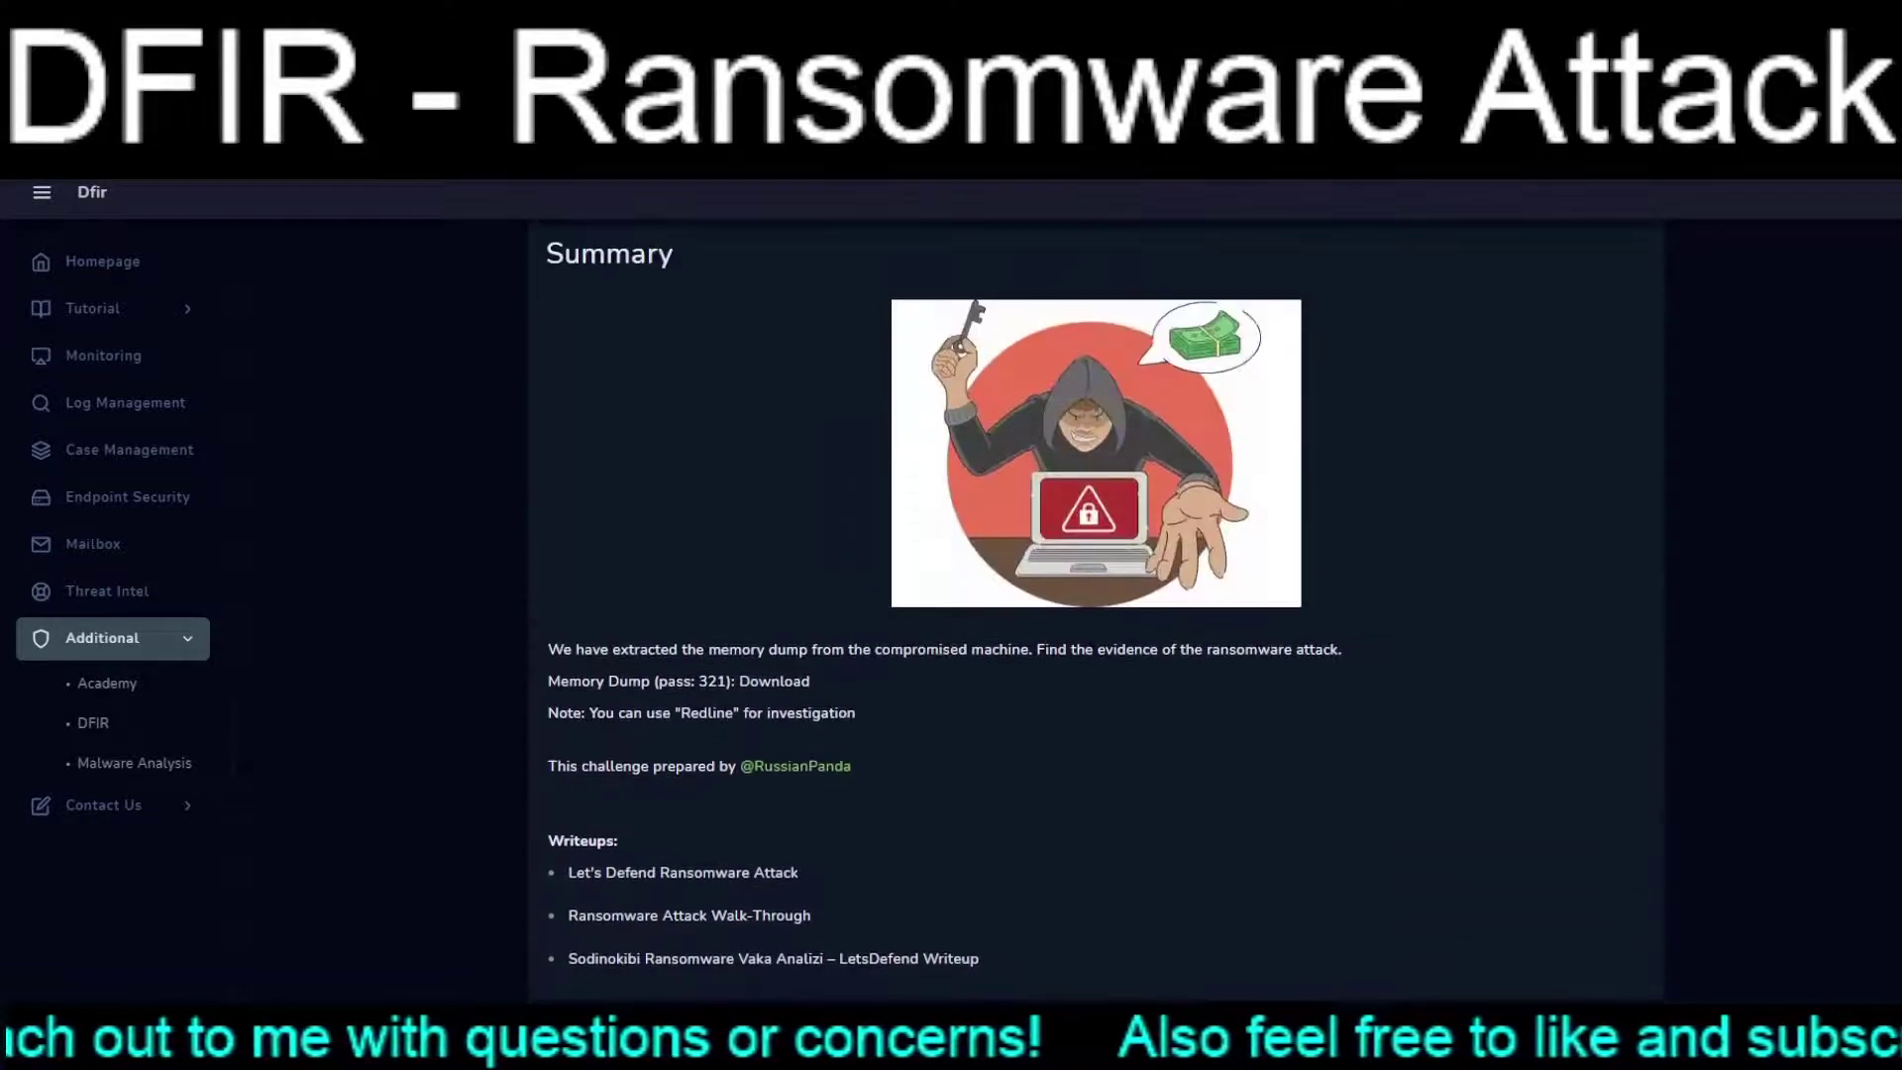
scroll(1097, 586, "up", 1)
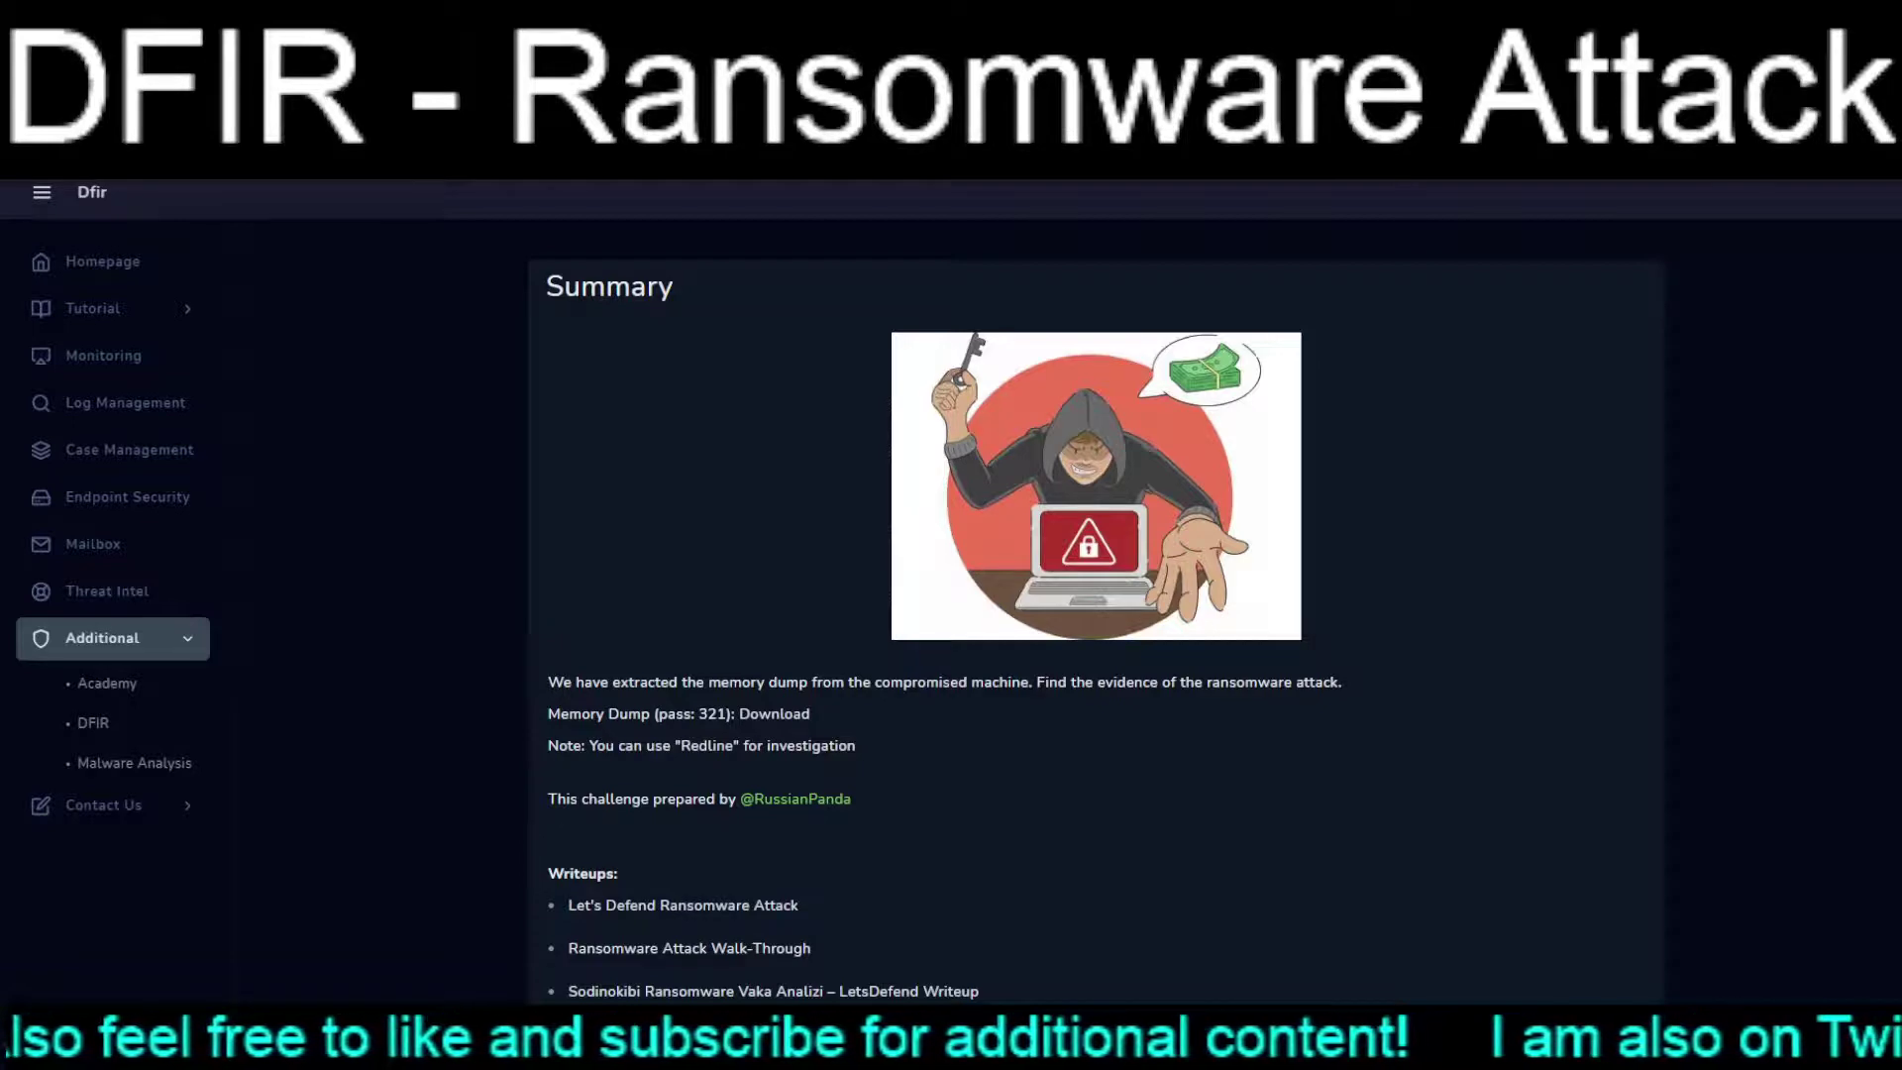
scroll(1097, 586, "down", 9)
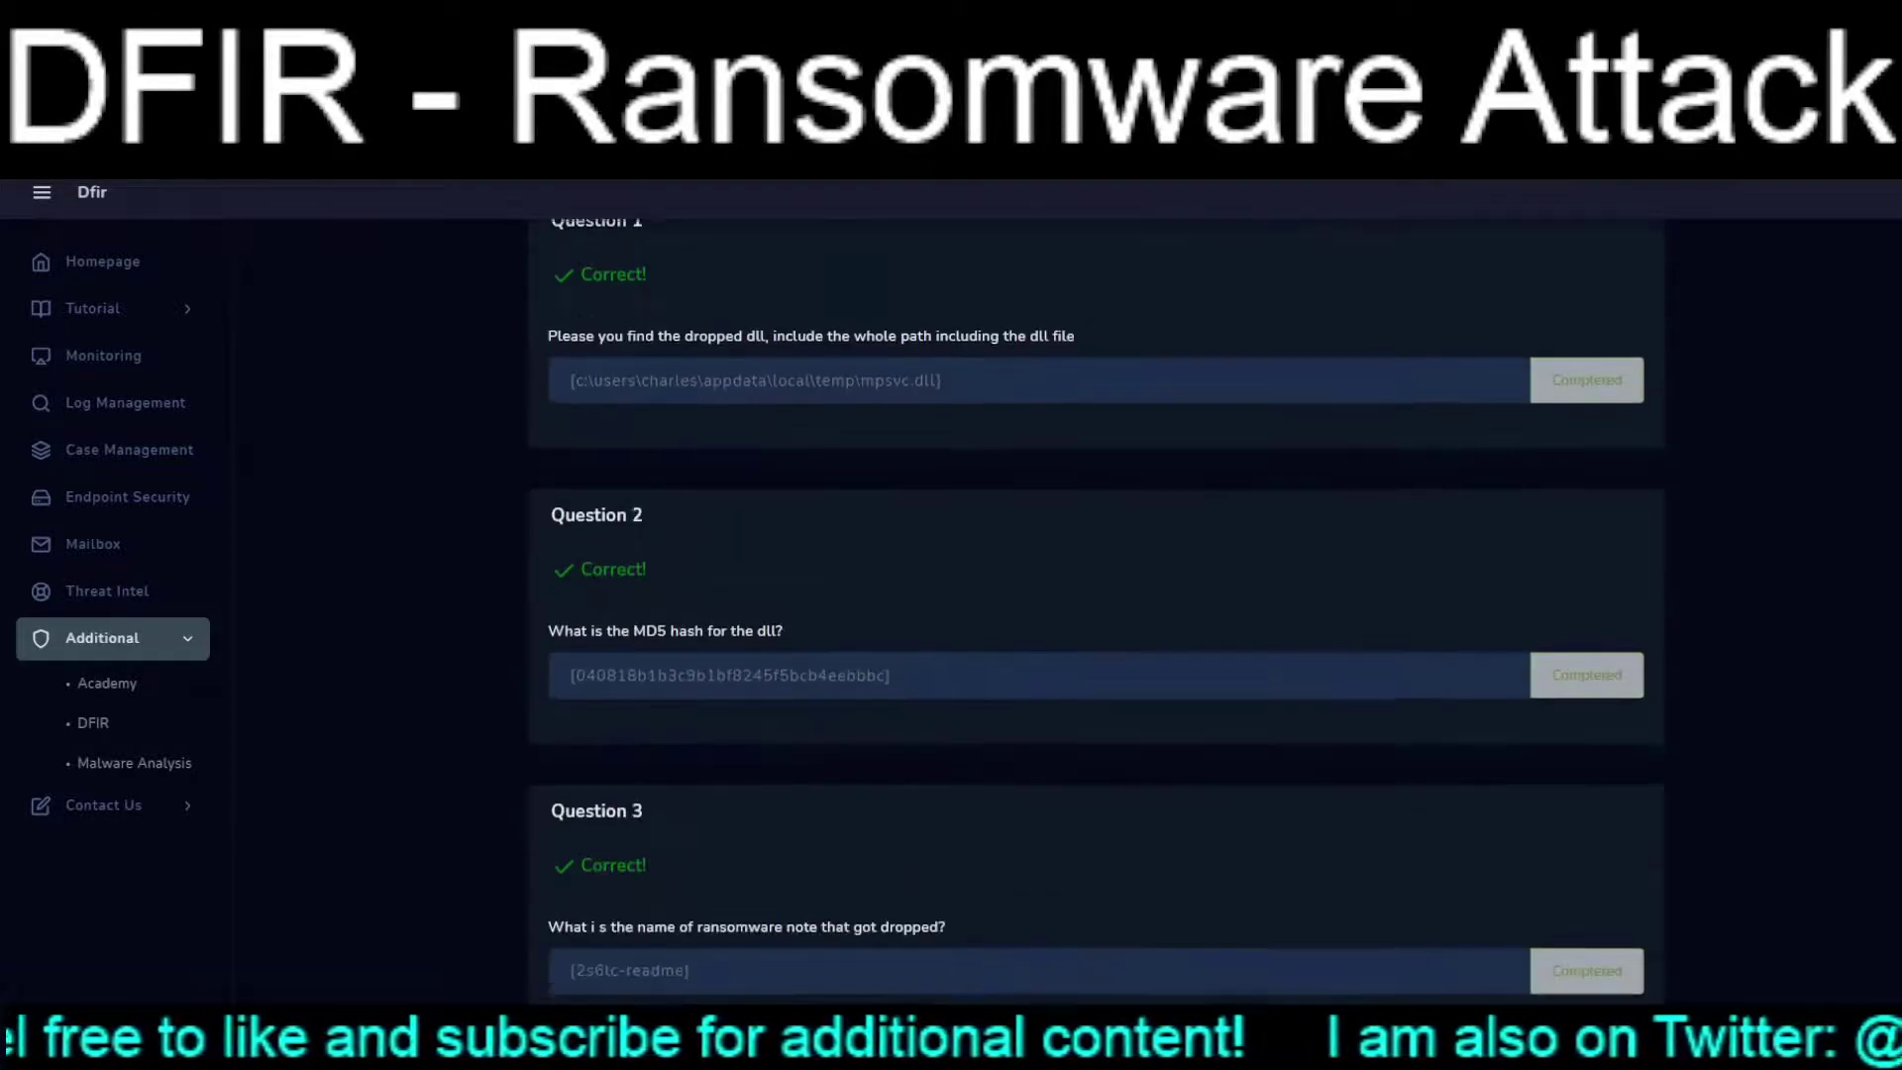
scroll(1097, 586, "up", 9)
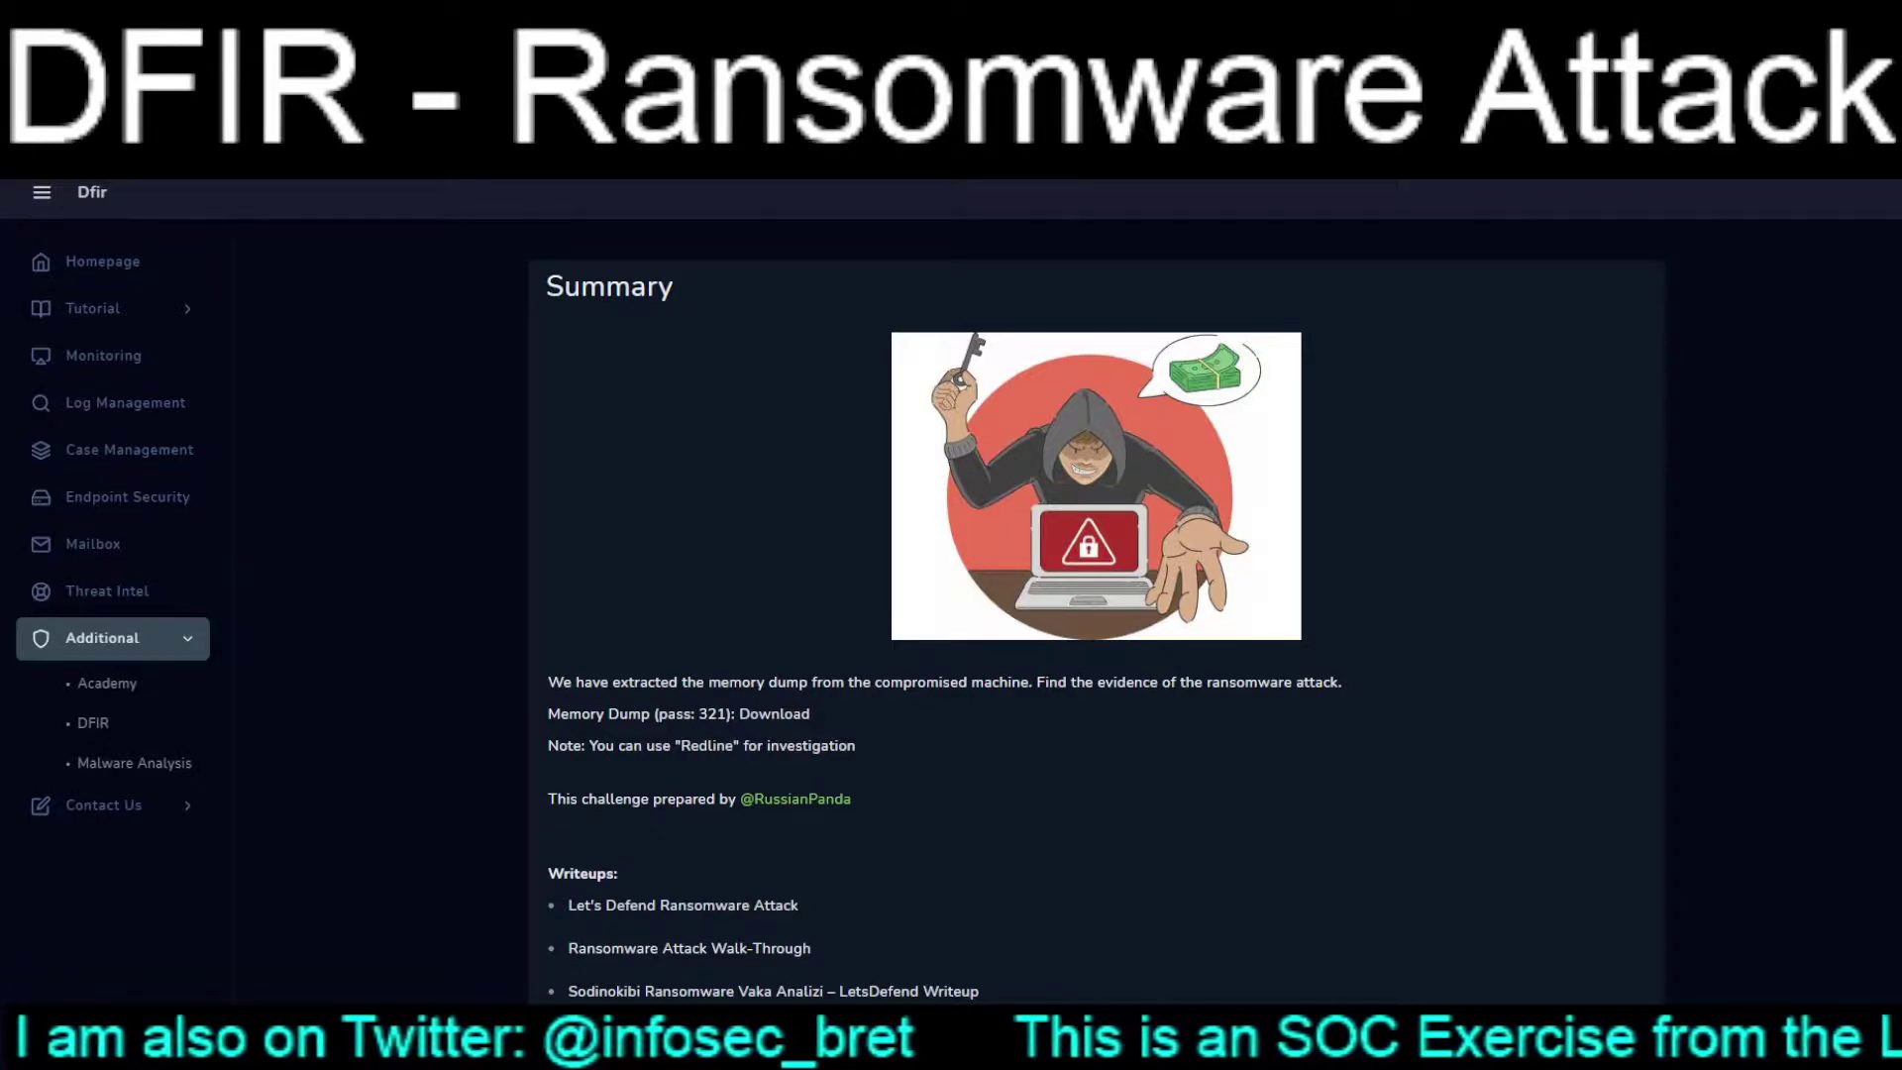
scroll(1097, 586, "down", 1)
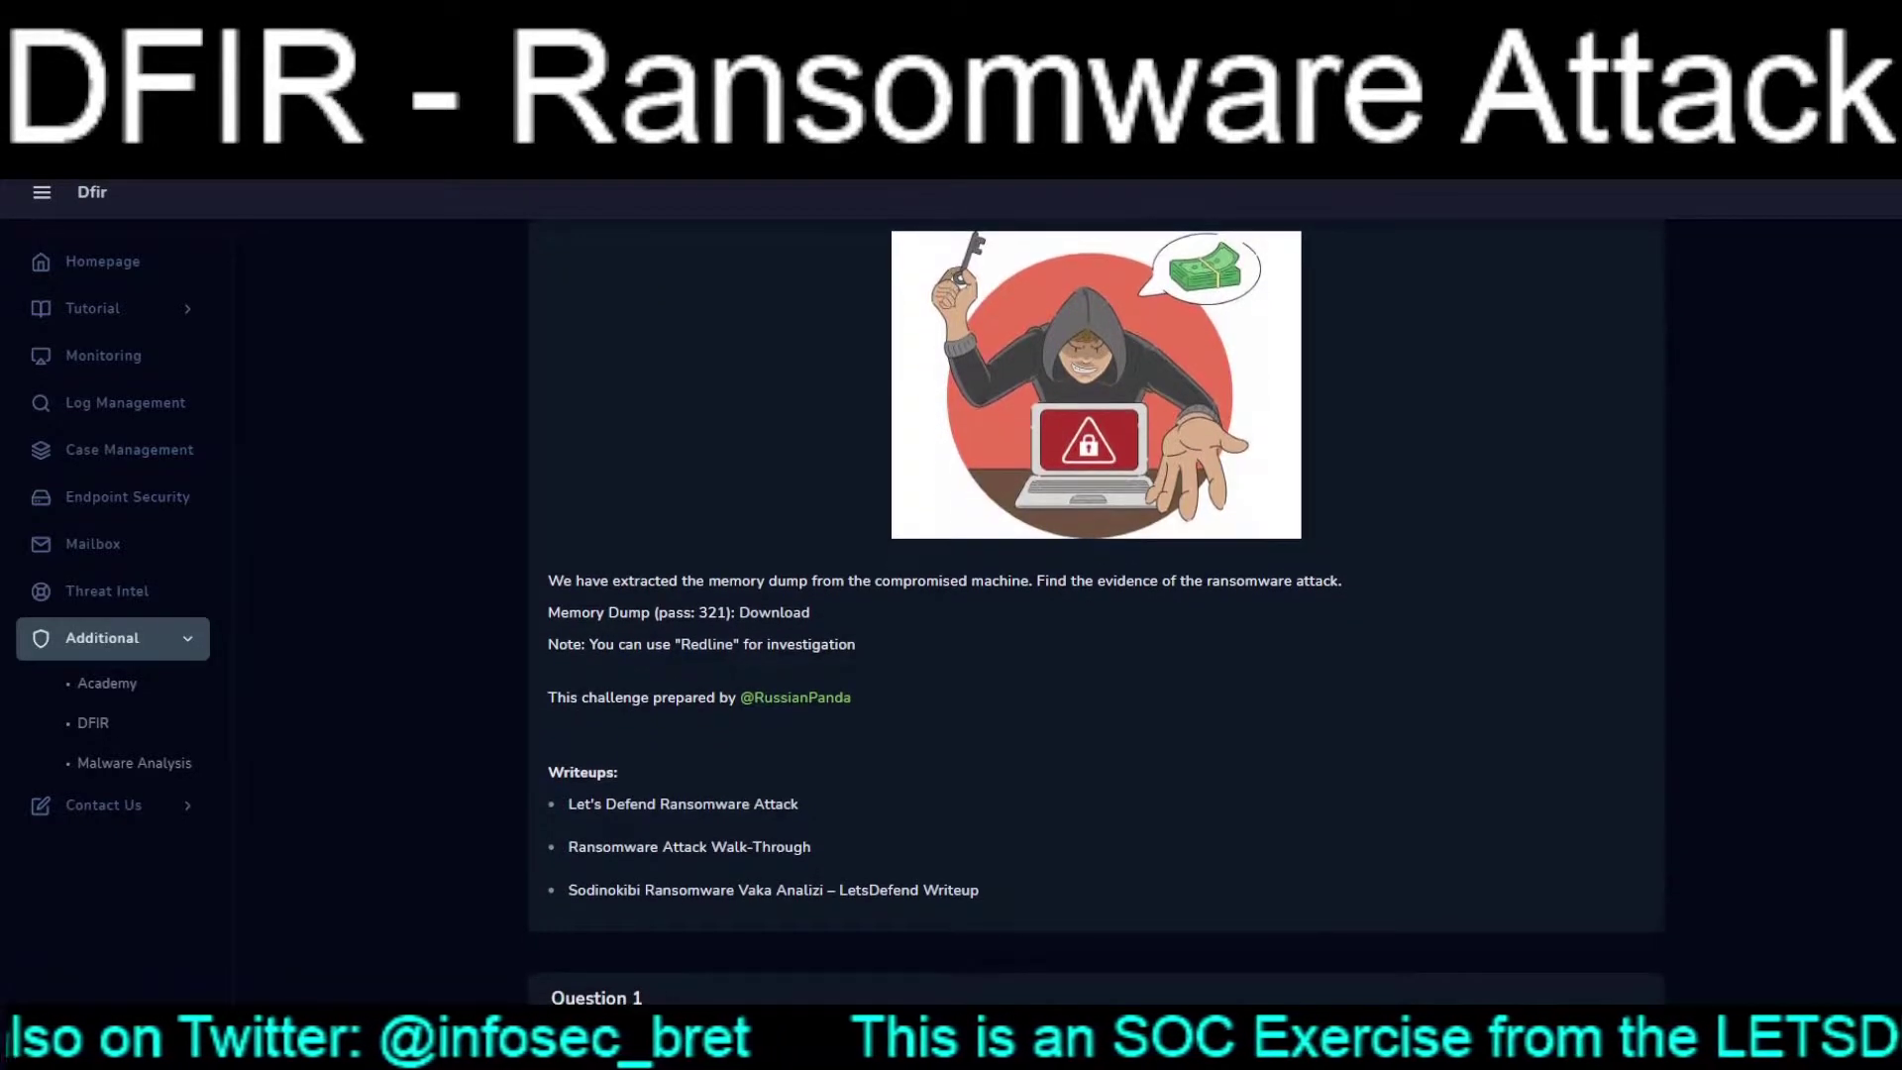